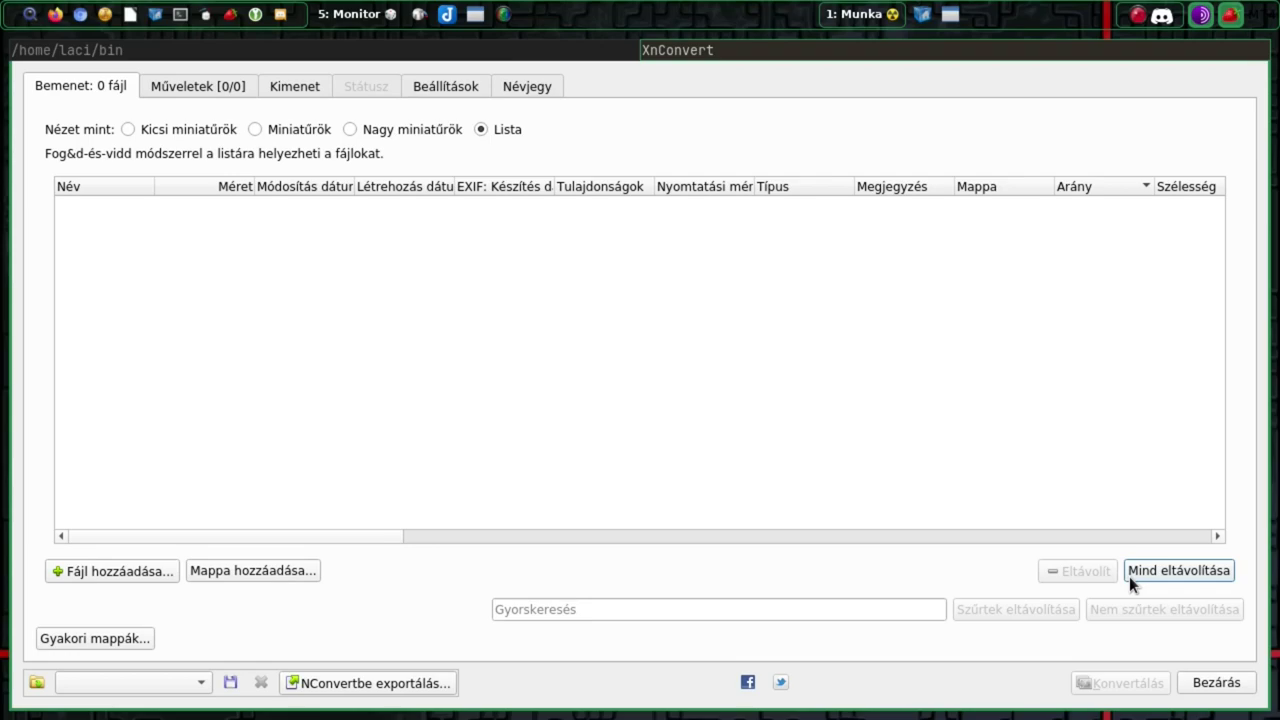
Add all nine image files from the WallPaper folder to the input list.
click(113, 567)
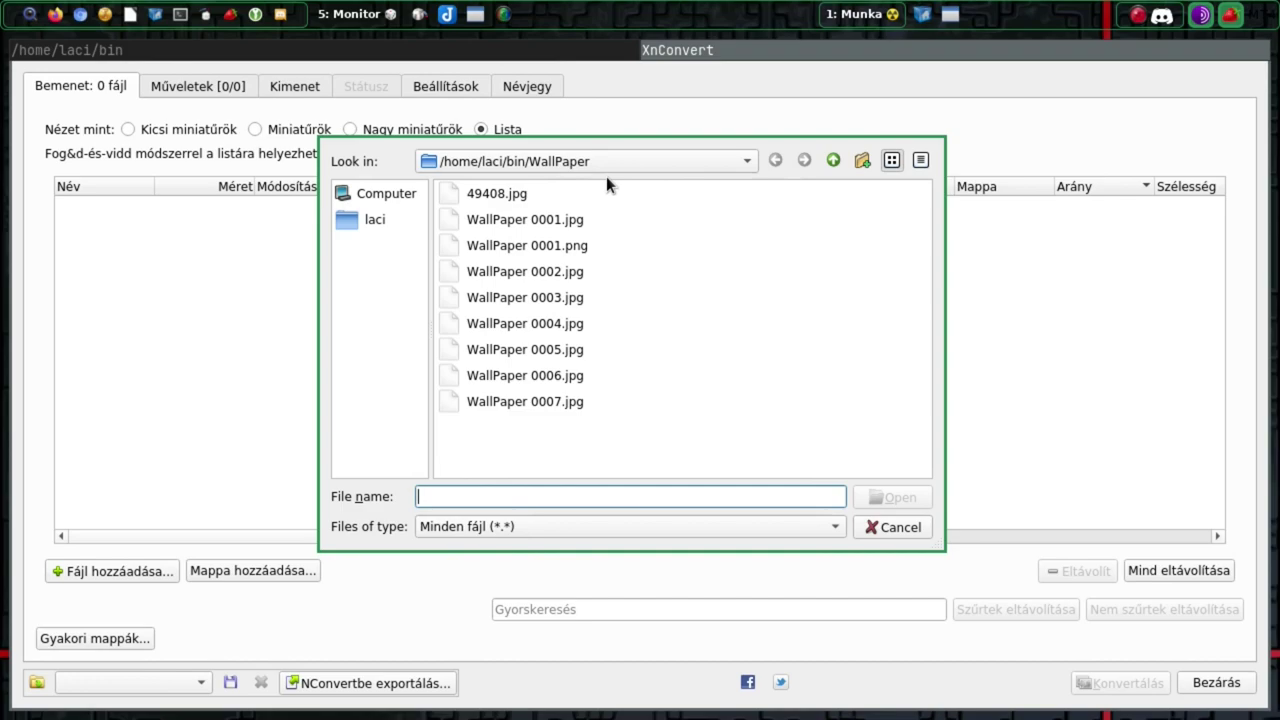
click(461, 297)
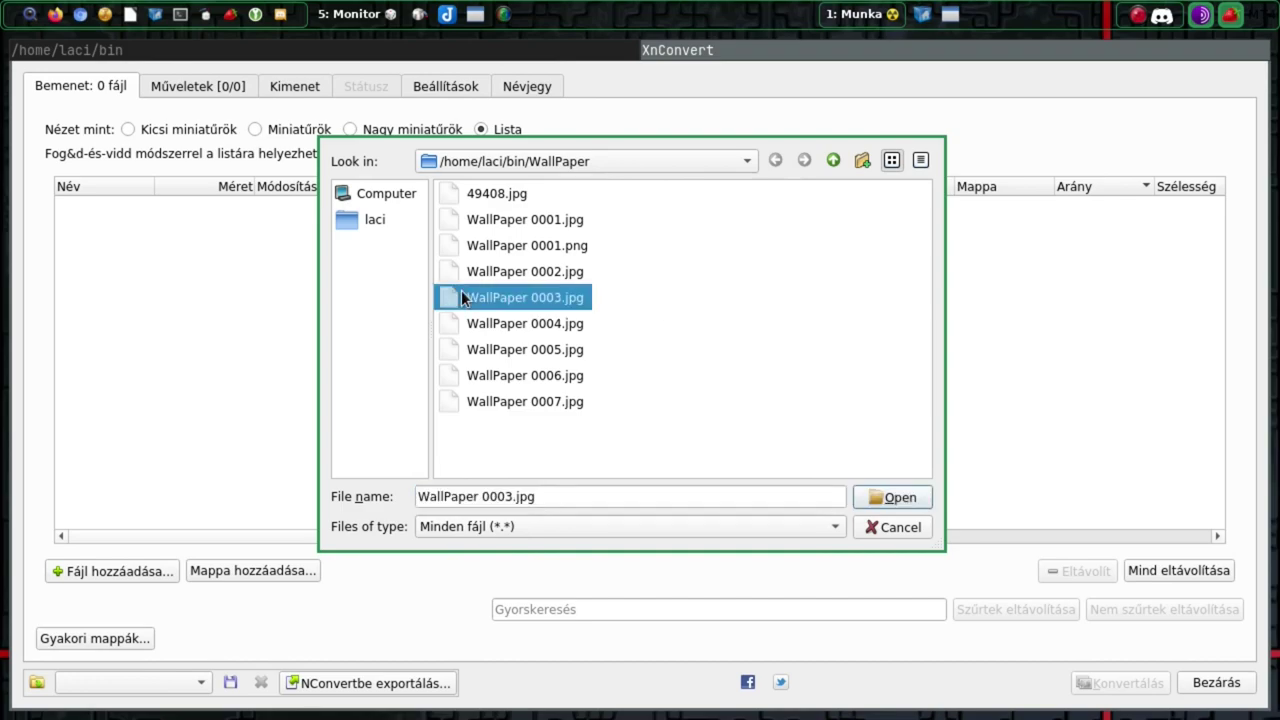
key(ctrl+a)
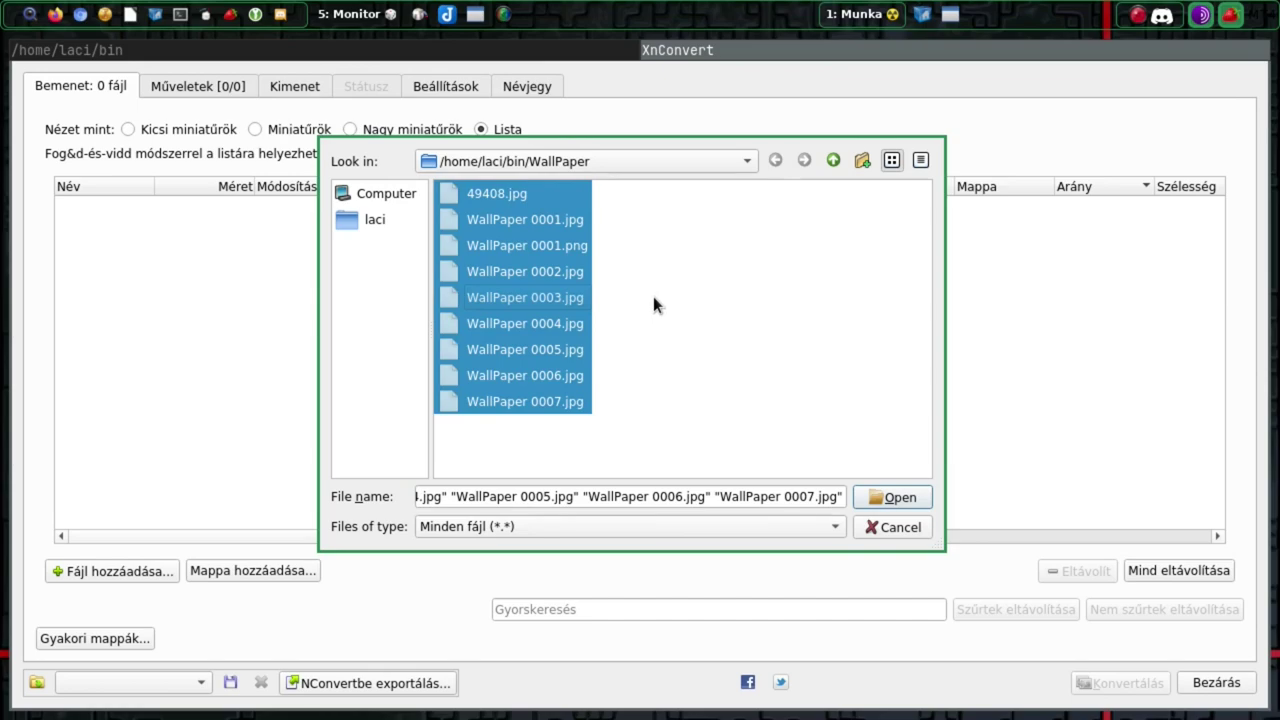
click(899, 498)
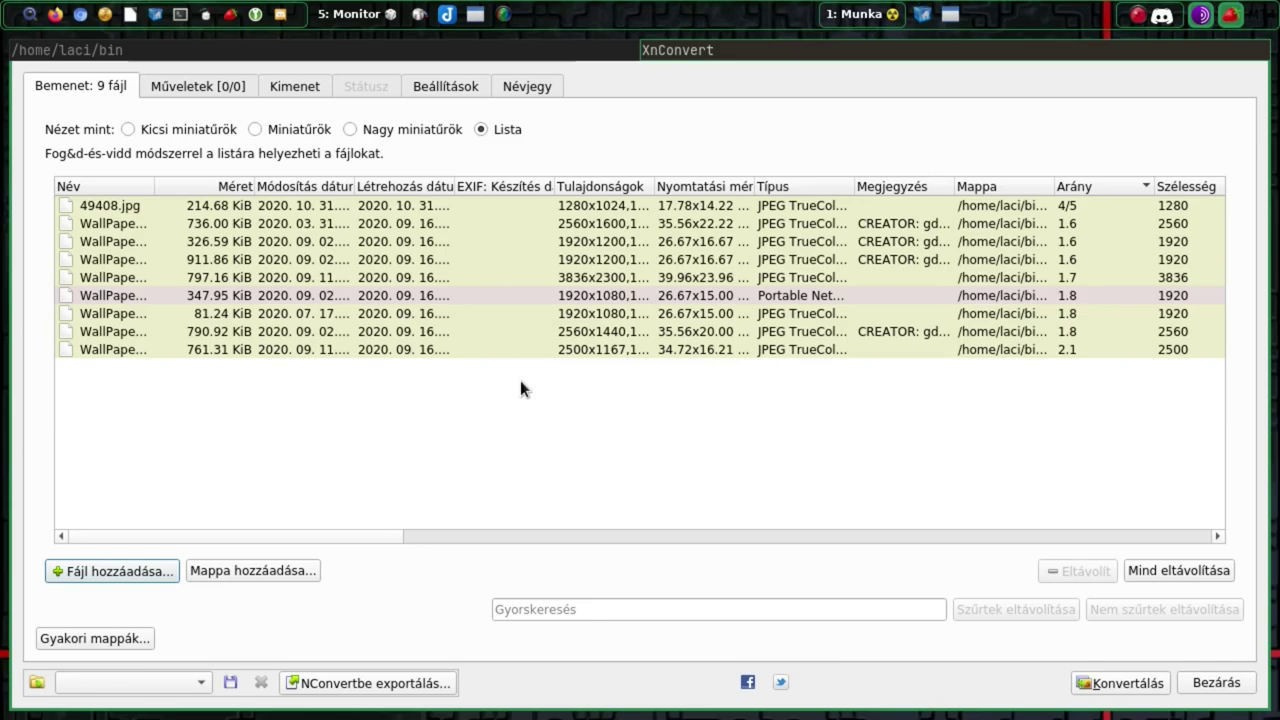
Show the input files as small thumbnails and sort them by size, modification date and width.
click(128, 129)
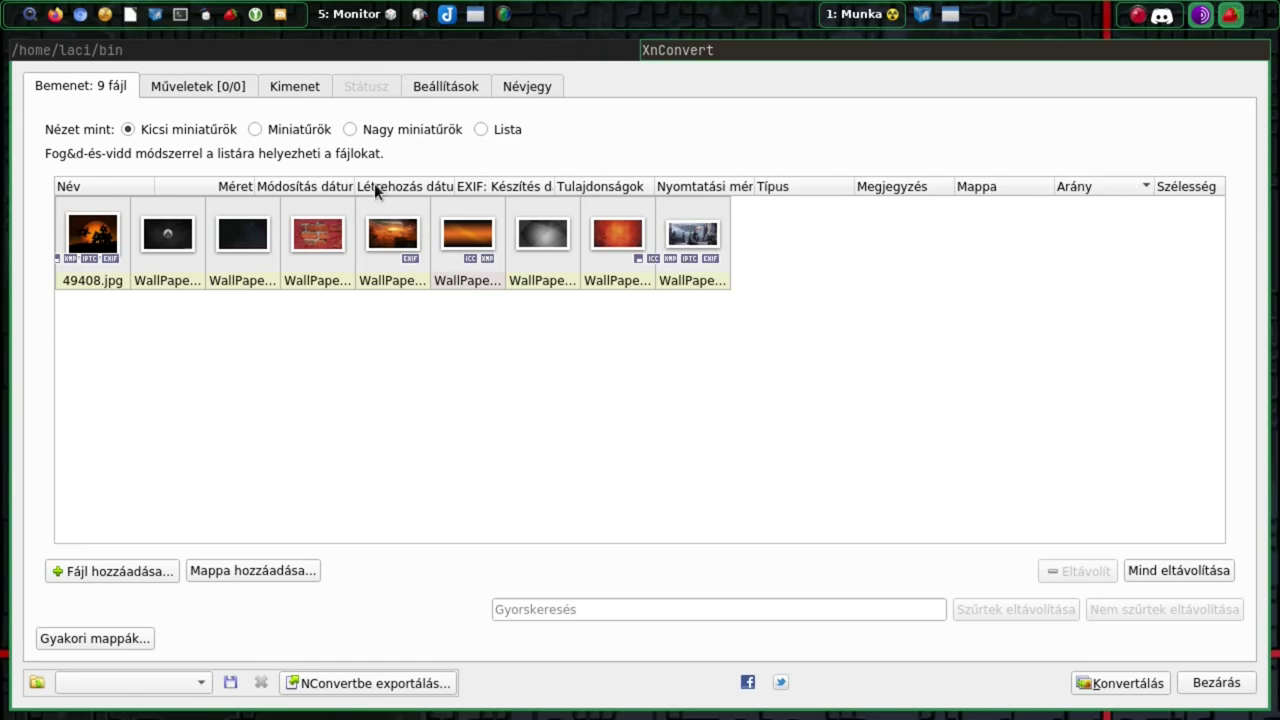
click(234, 186)
click(289, 186)
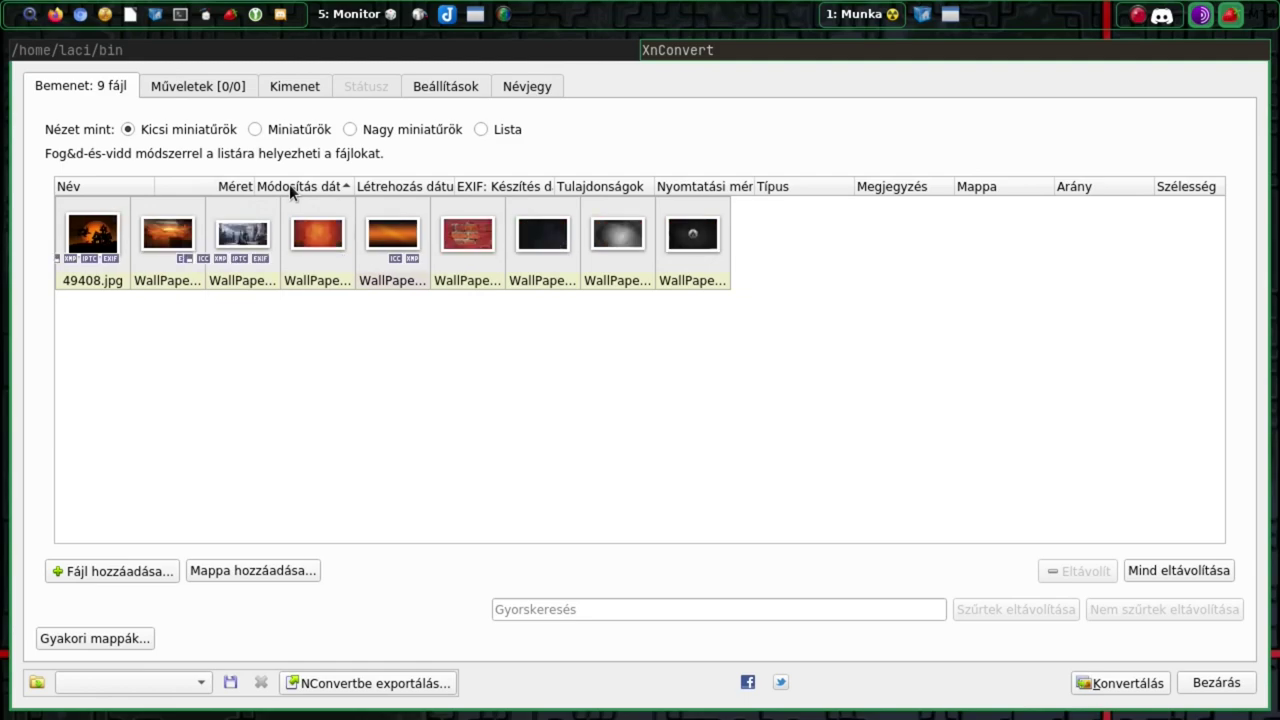
click(1209, 190)
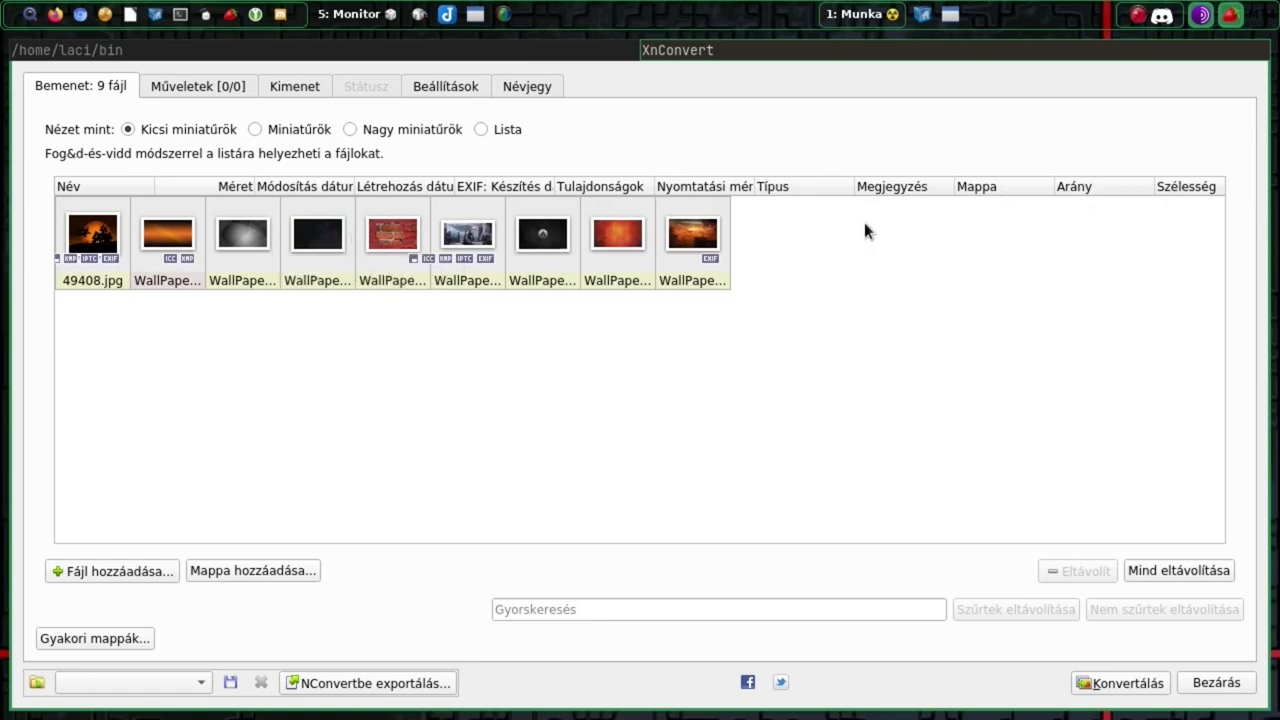
Switch the input view to medium and then large thumbnails and look through the loaded wallpapers.
click(256, 129)
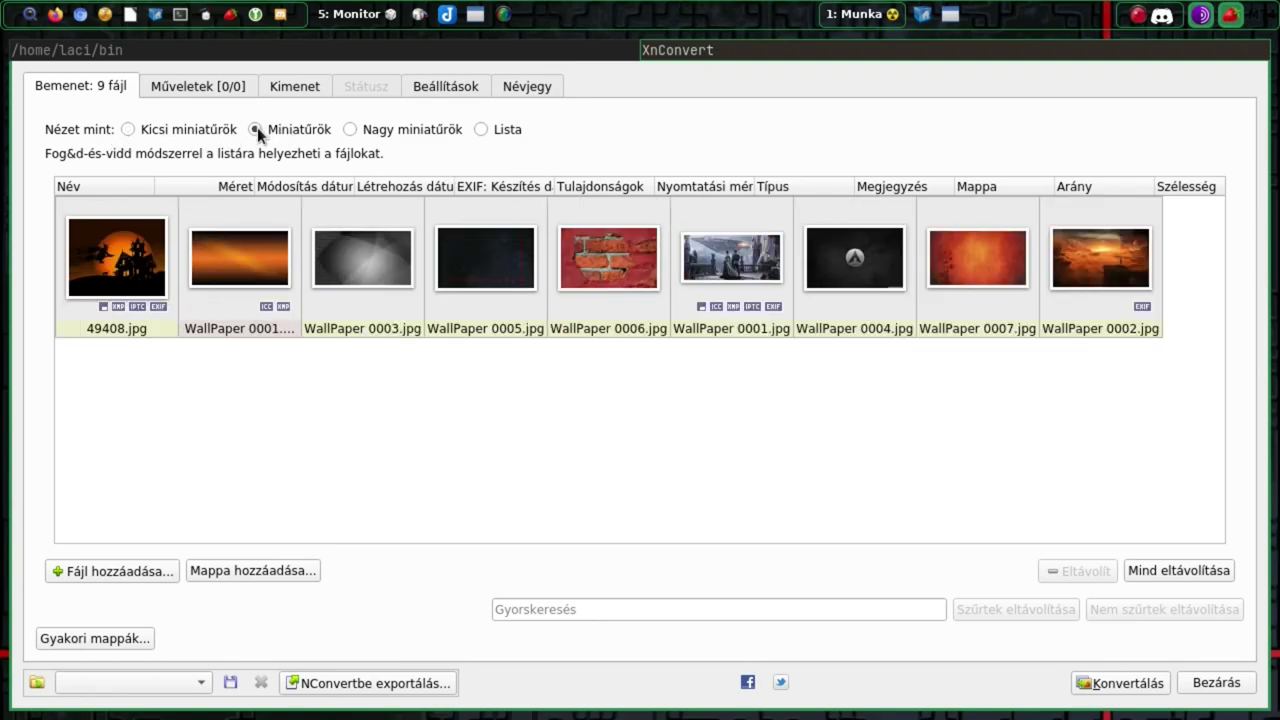
click(350, 129)
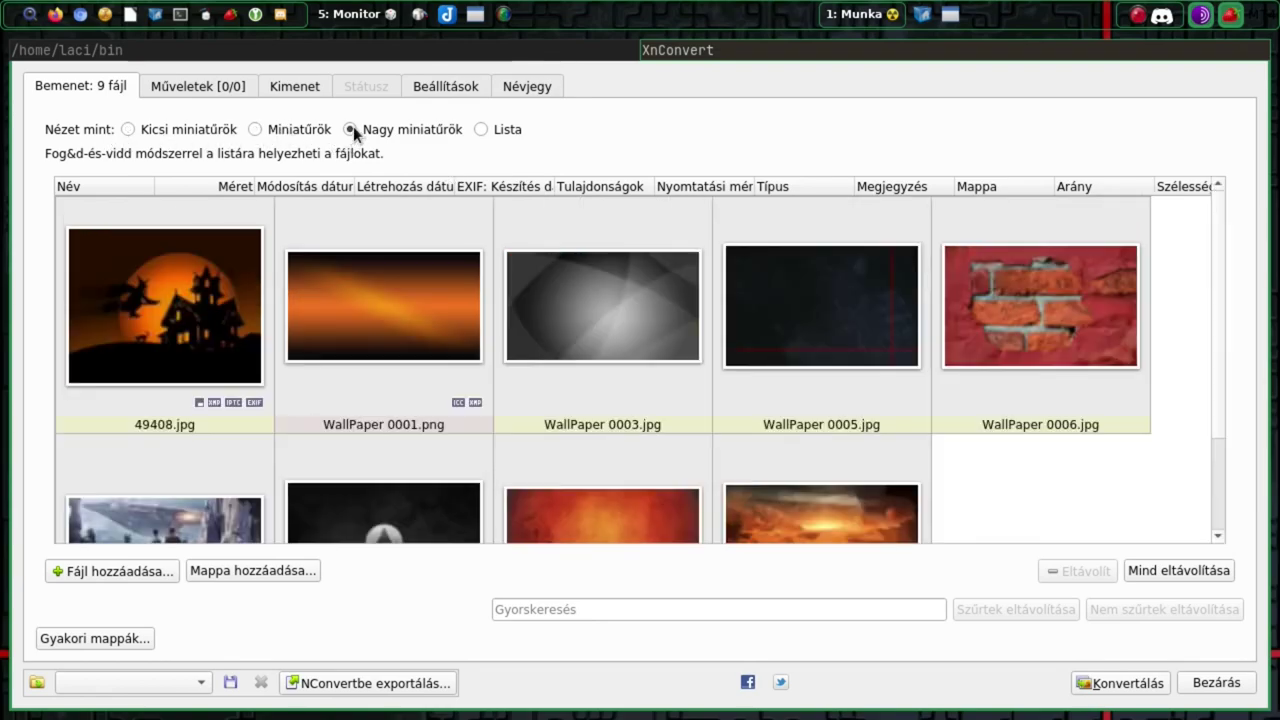
scroll(828, 377, down, 3)
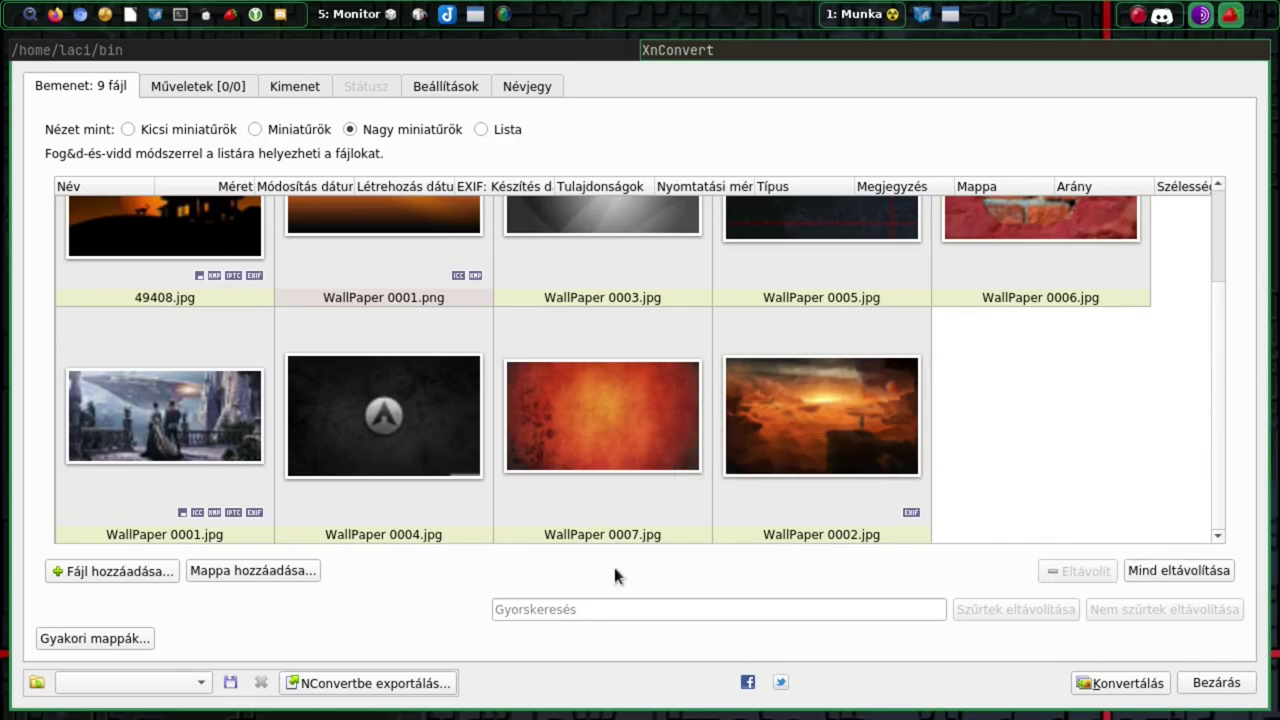
View the frequent folders dialog without adding anything, and examine the file details of WallPaper 0007.jpg and its neighbour.
click(72, 638)
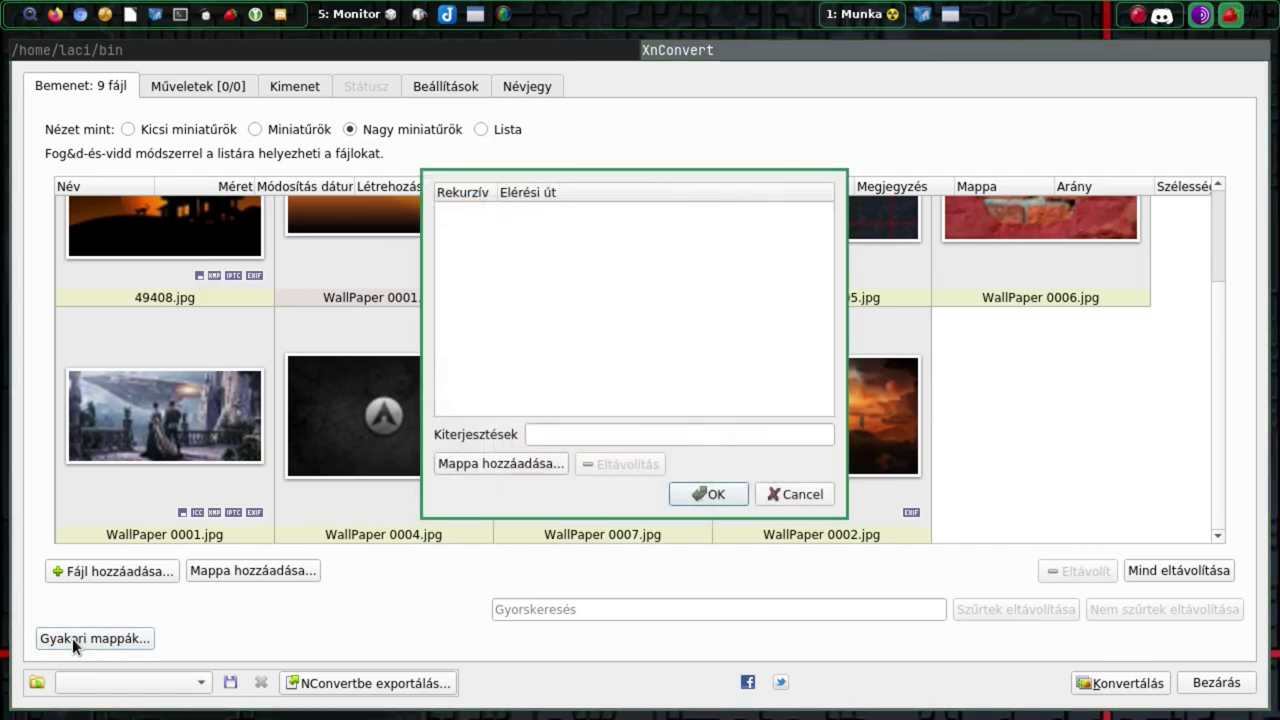
click(709, 495)
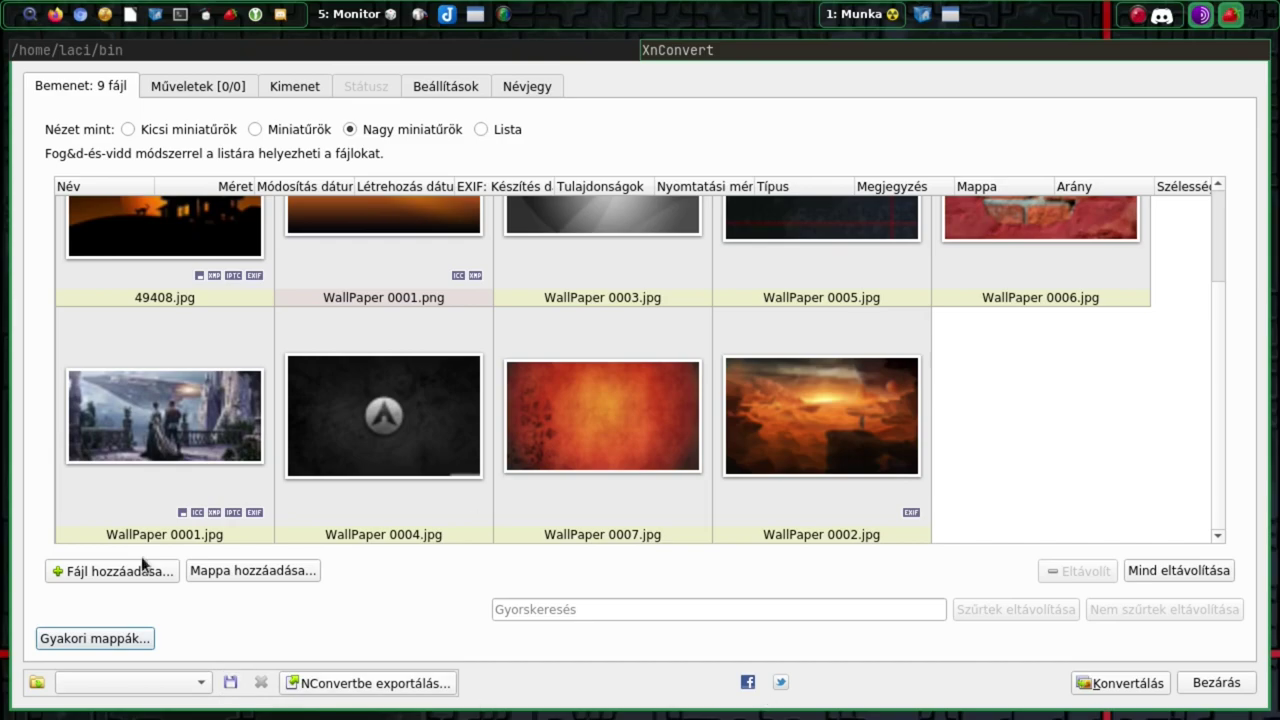
mouse_move(514, 470)
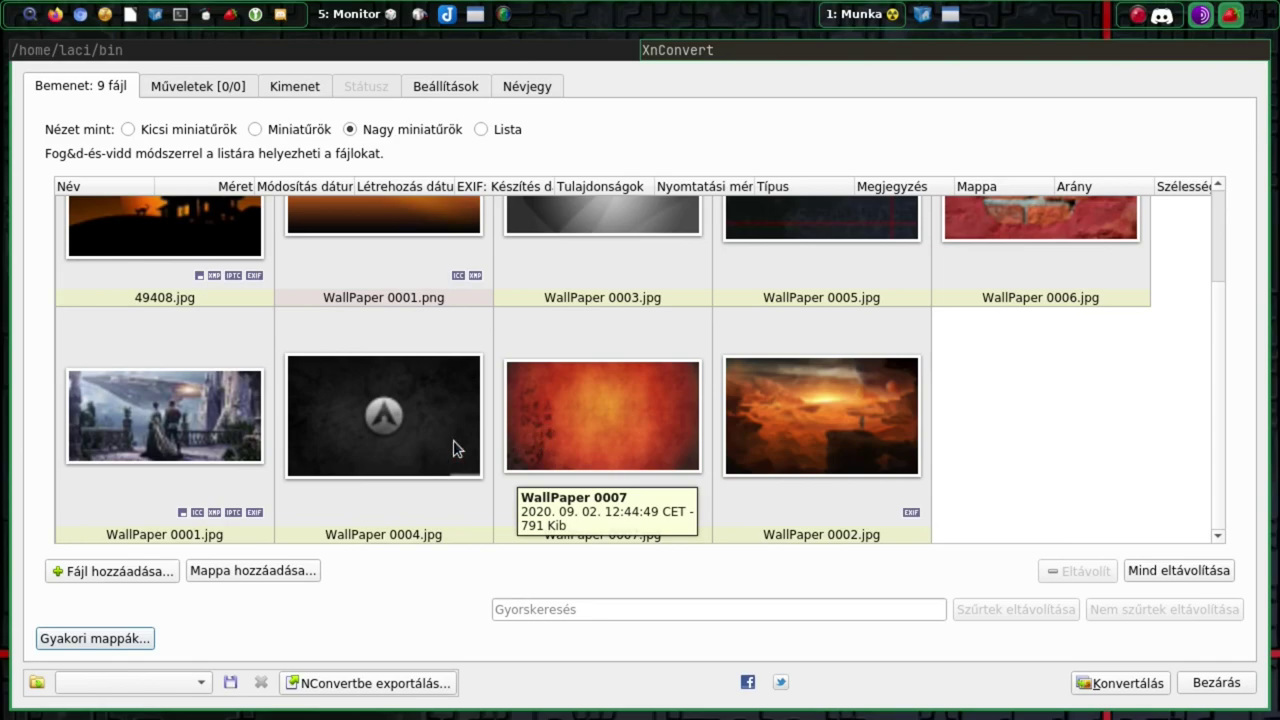
mouse_move(388, 395)
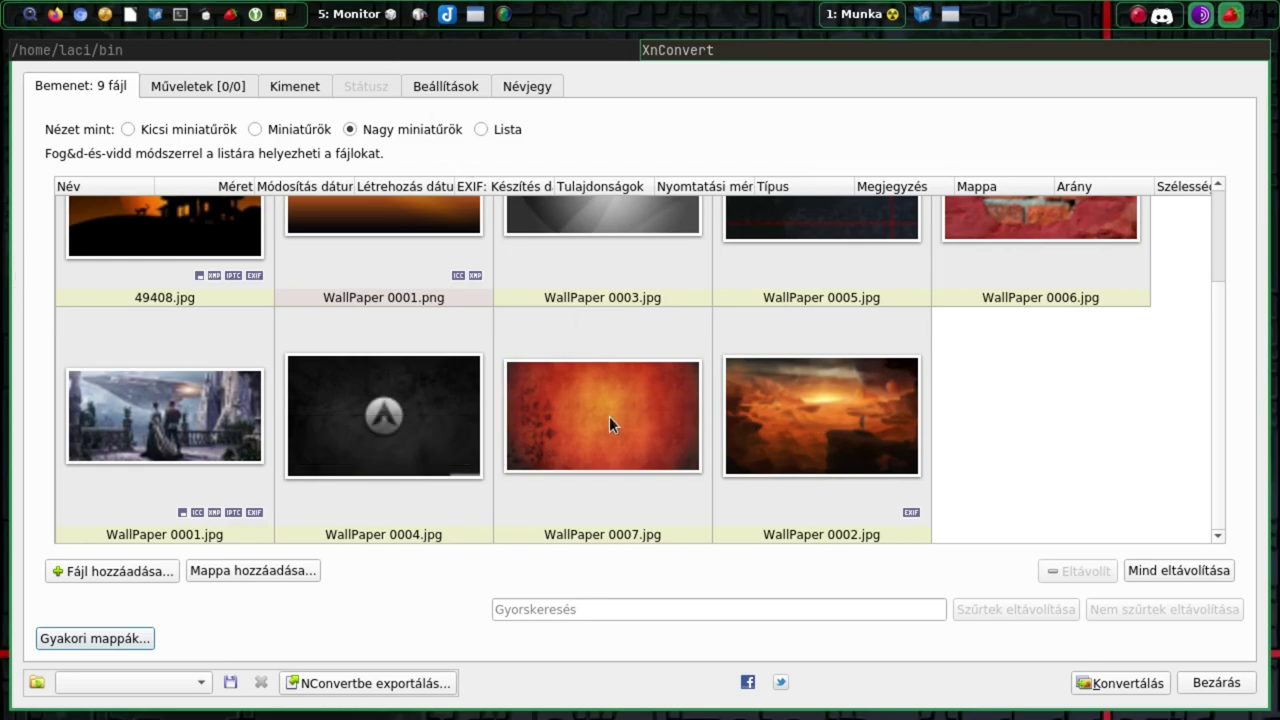
mouse_move(609, 416)
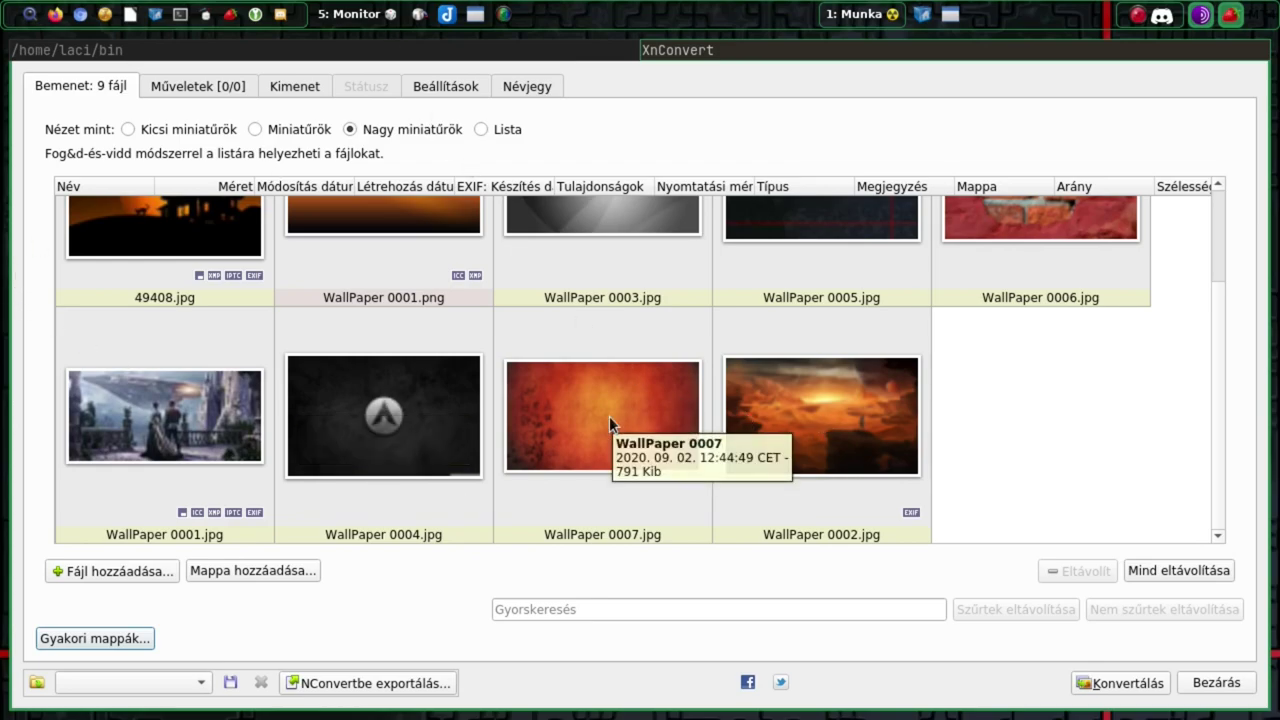
Add a Forgatás (rotation) operation from the image operations, set its angle to 77° and collapse its settings.
click(207, 86)
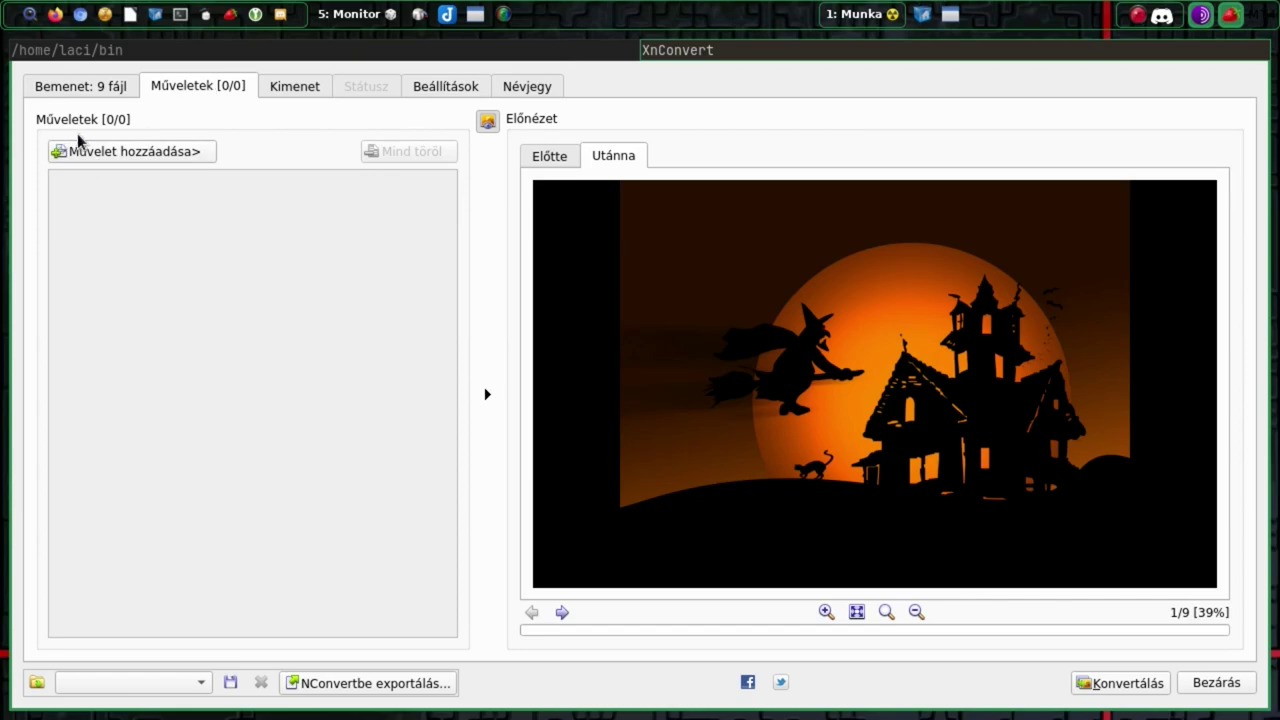
click(105, 156)
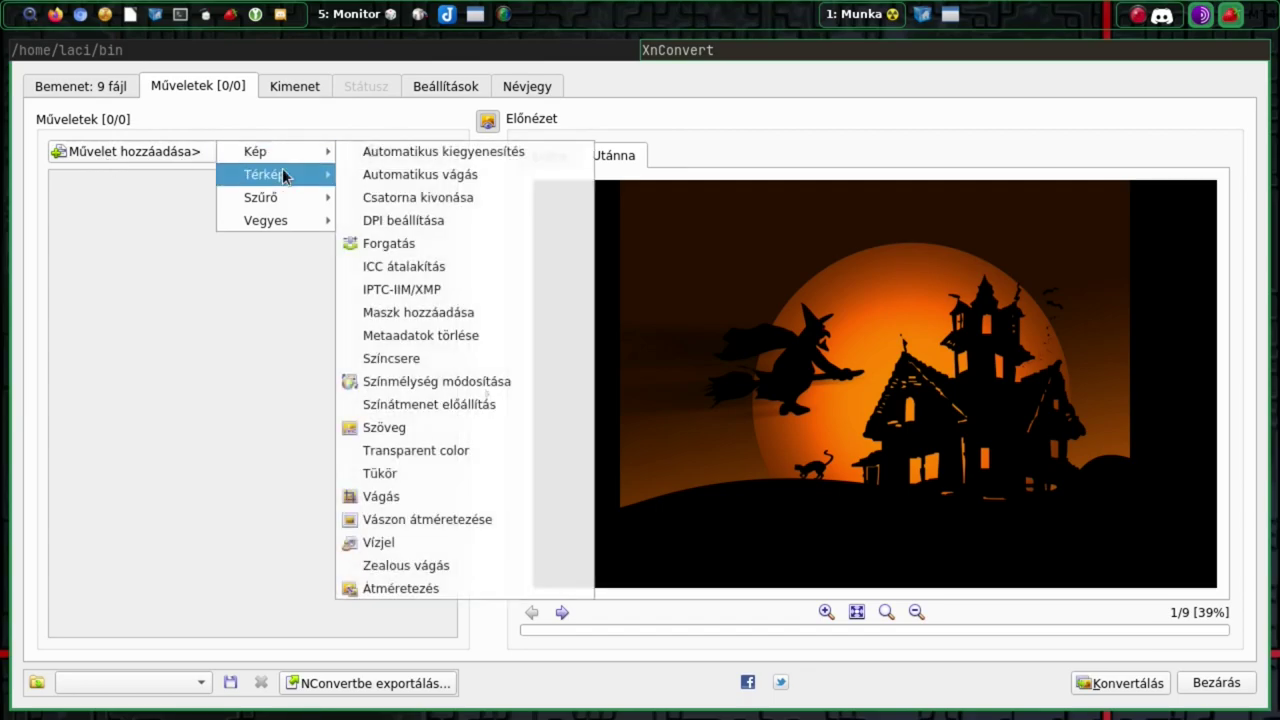
mouse_move(285, 187)
mouse_move(275, 228)
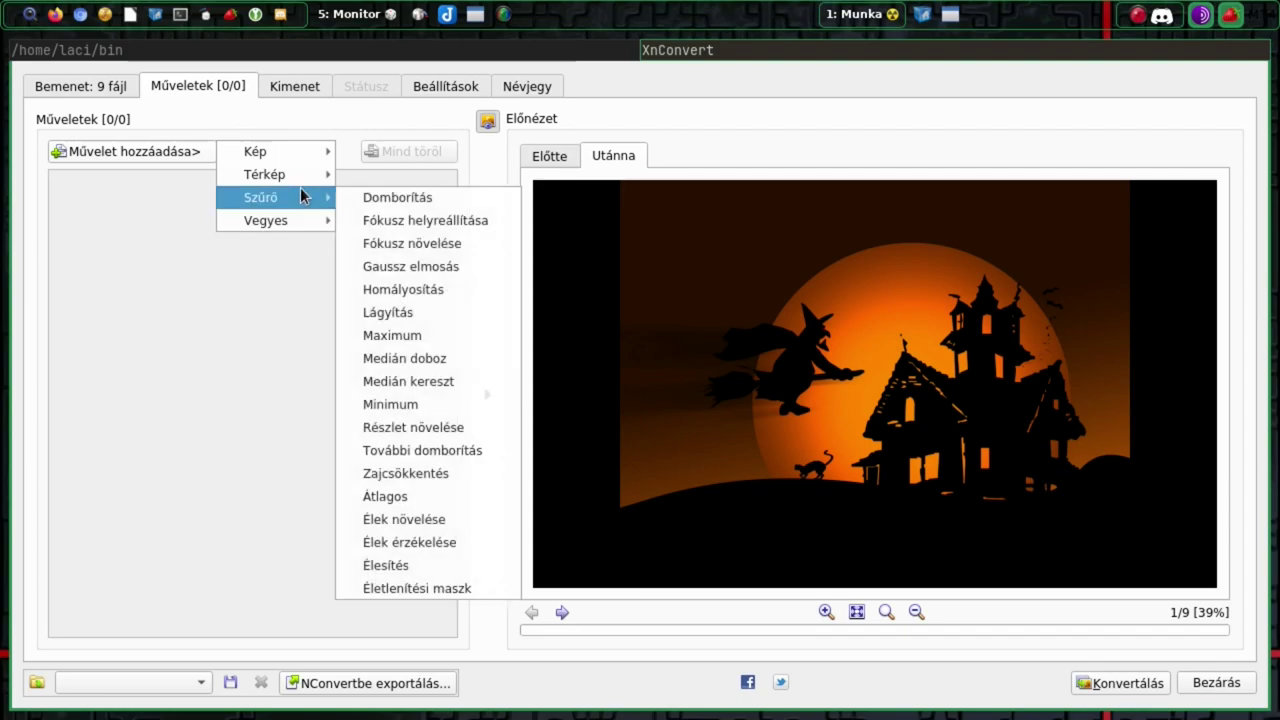
mouse_move(296, 152)
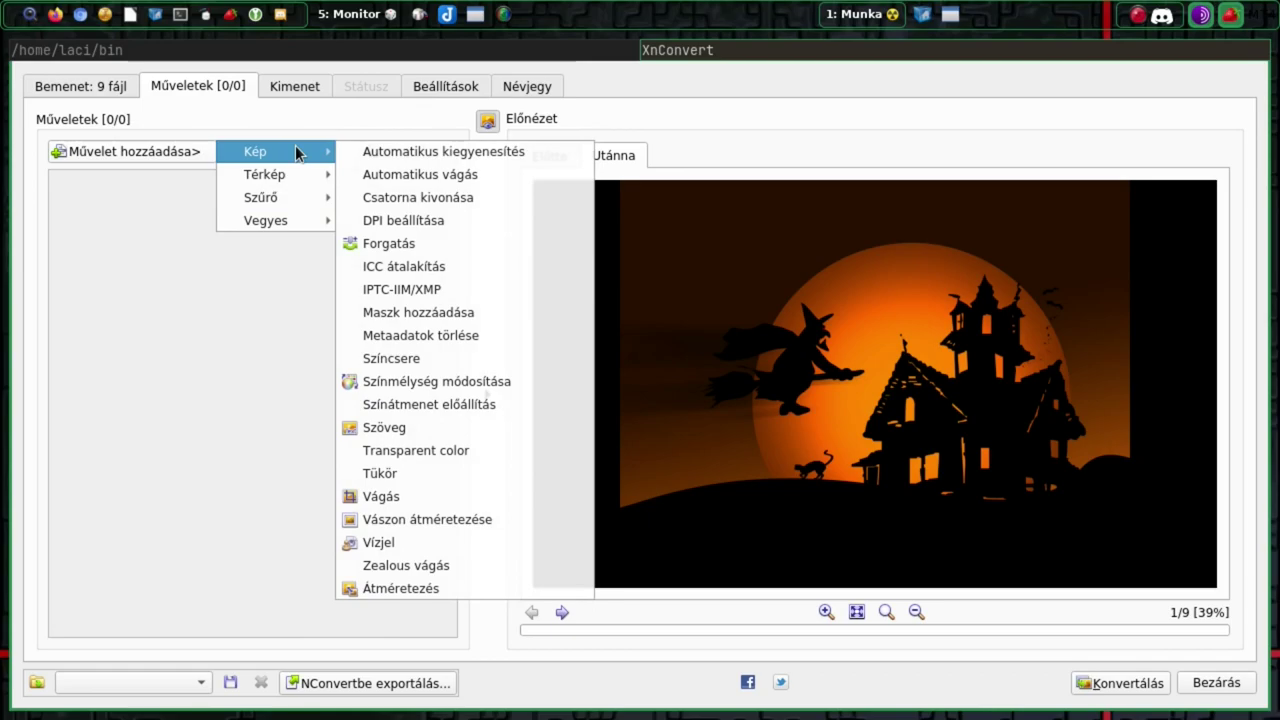
click(418, 246)
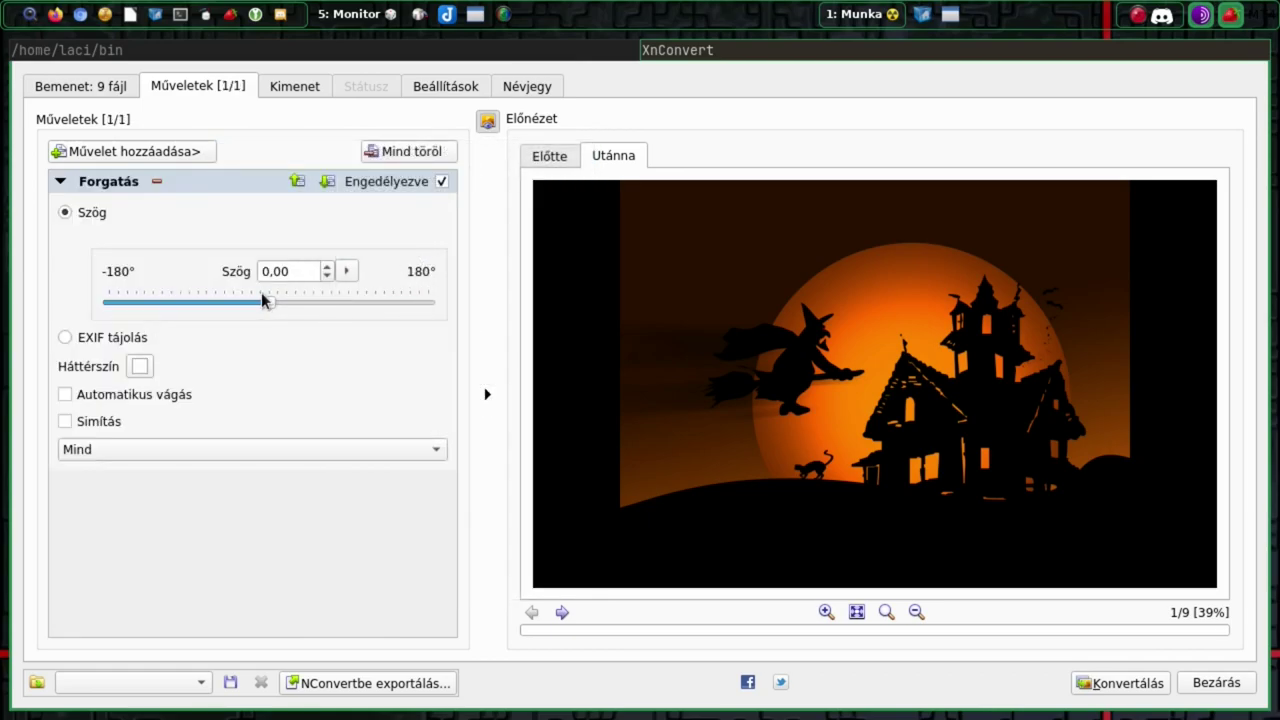
drag(271, 305, 335, 305)
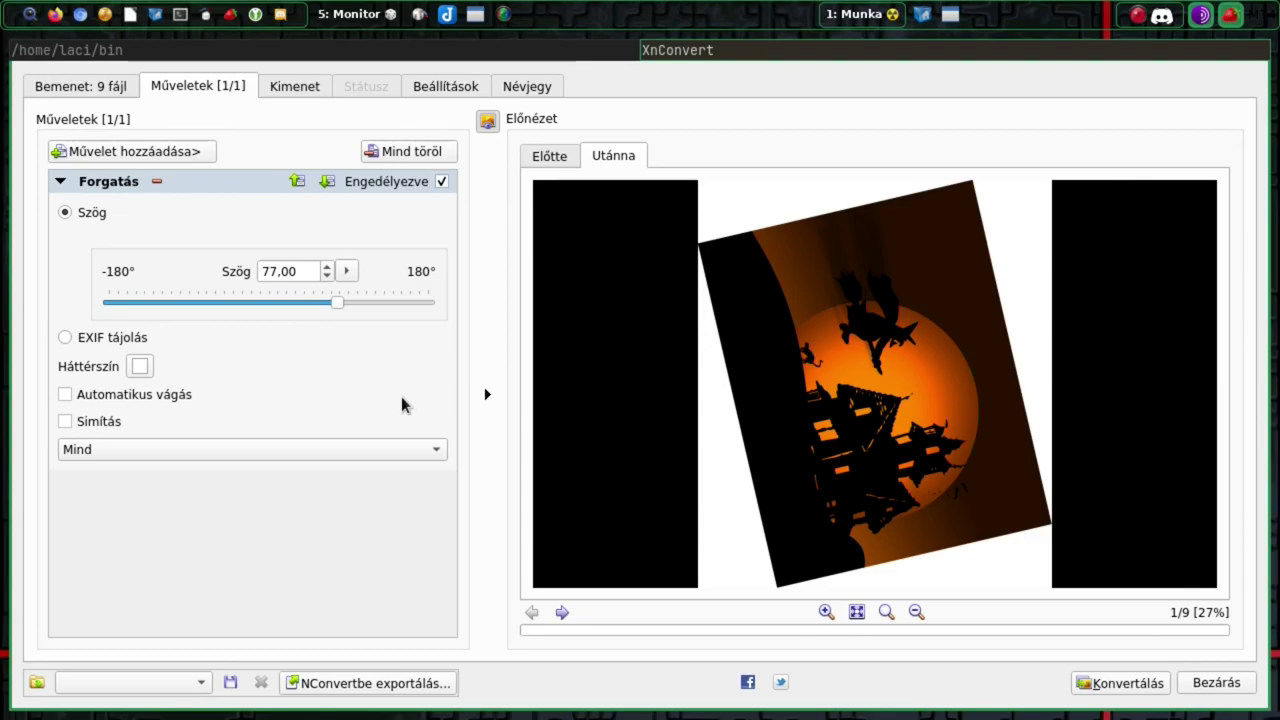
click(59, 182)
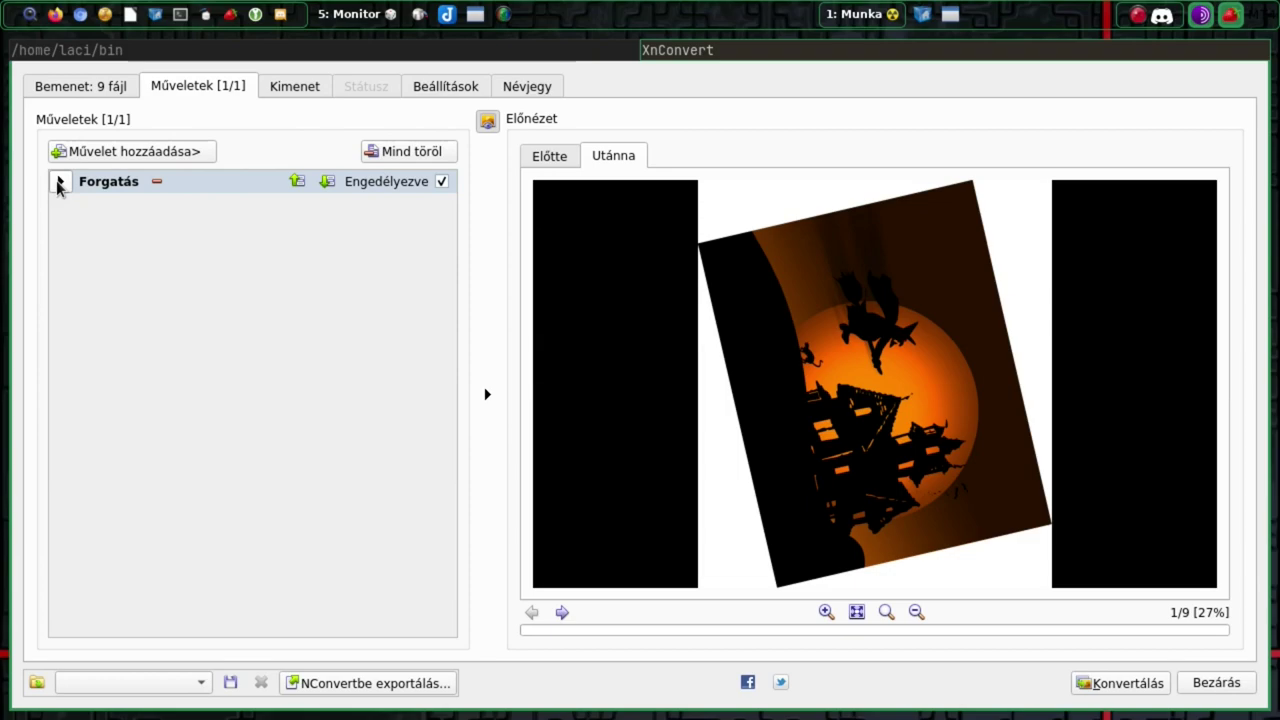
Add the Domborítás (emboss) filter as a second operation and collapse its settings.
click(173, 153)
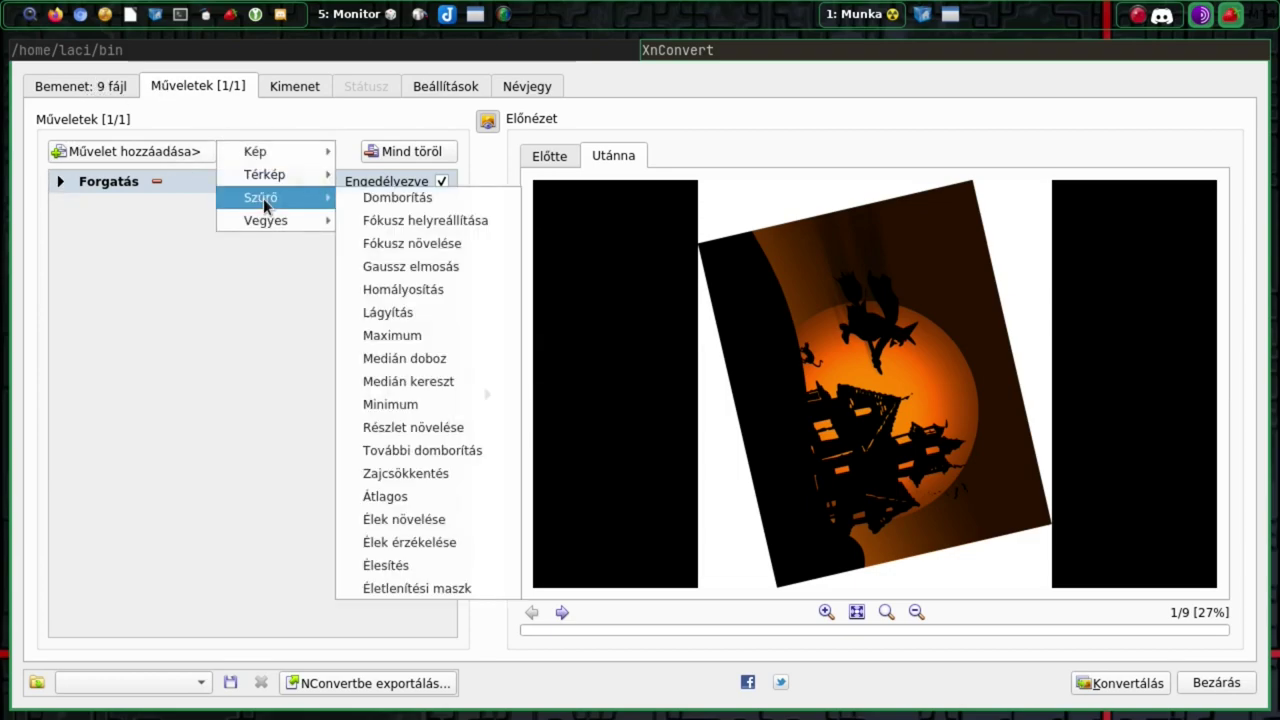
click(380, 205)
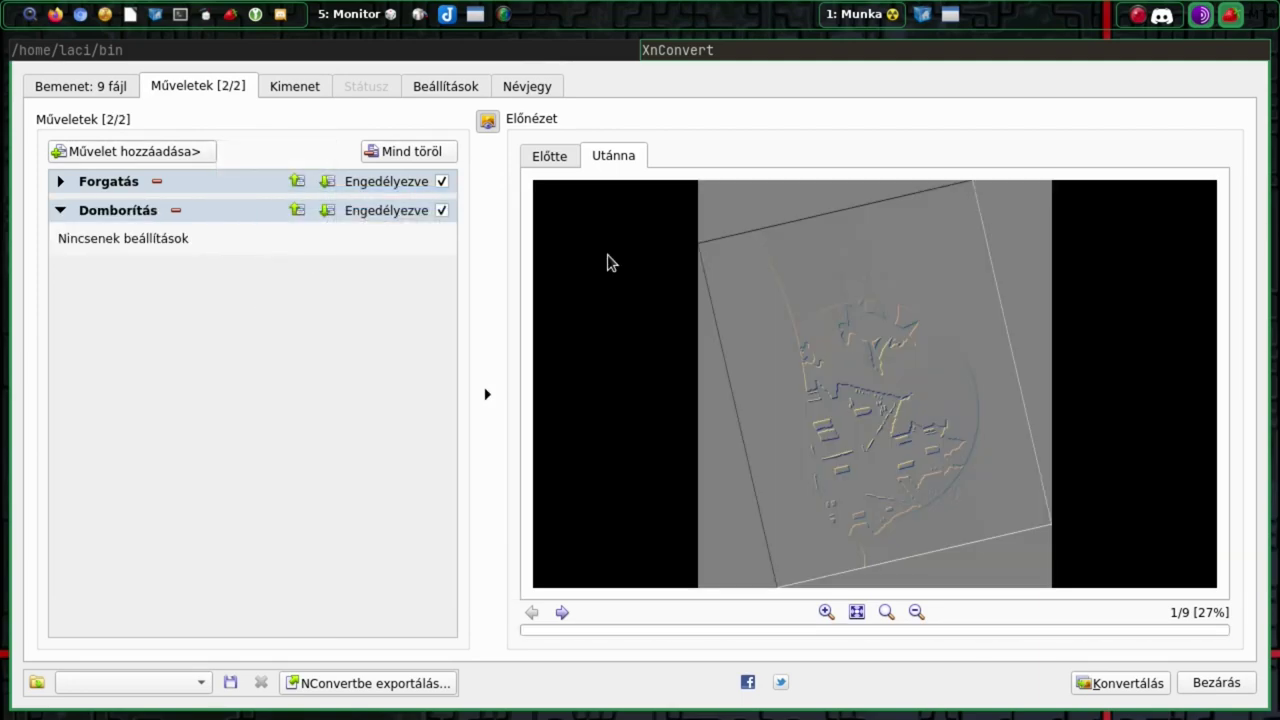
click(61, 211)
Add a 3D szegély (3D border) operation with intensity 49 and the magenta colour #ff55ff, and collapse its settings.
click(133, 154)
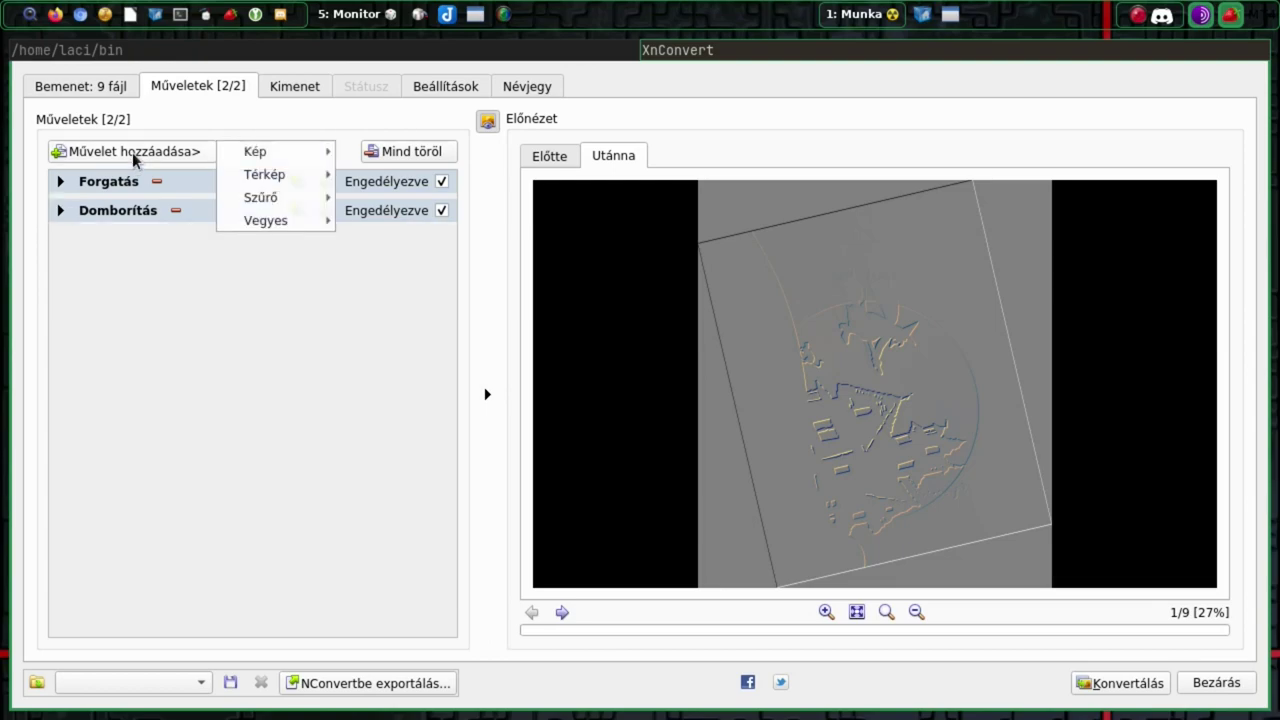
mouse_move(257, 205)
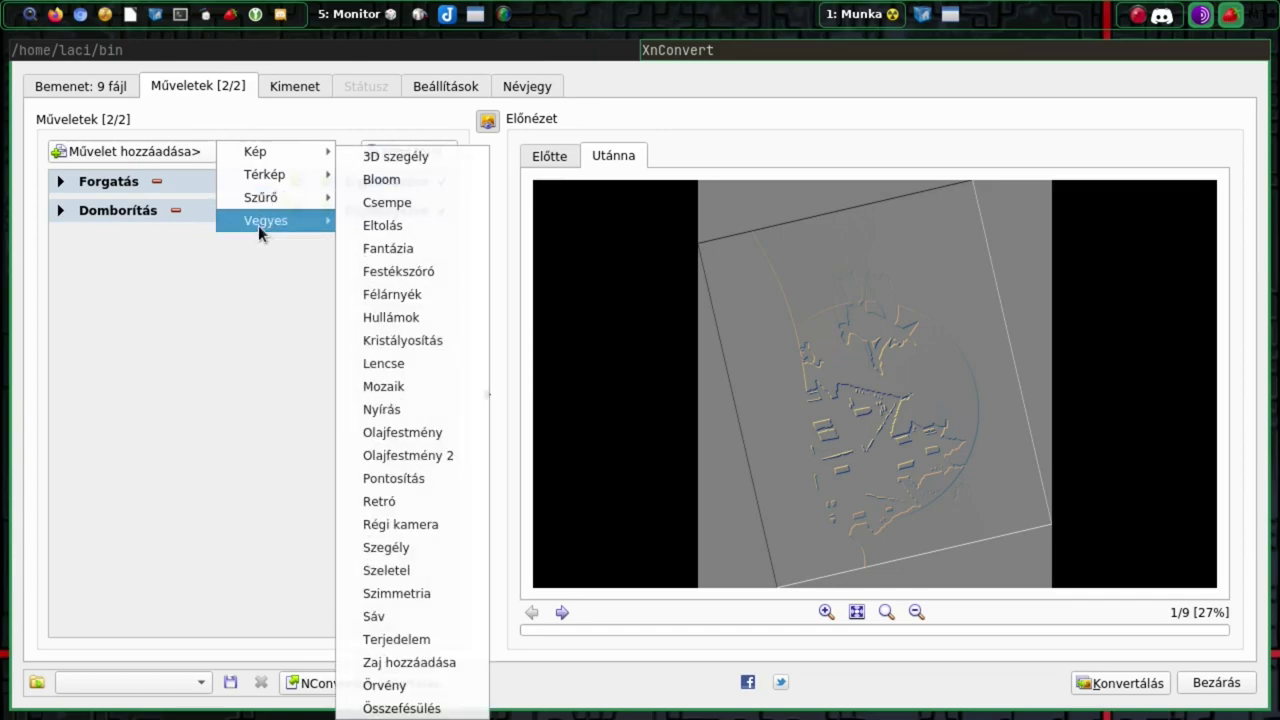
click(416, 165)
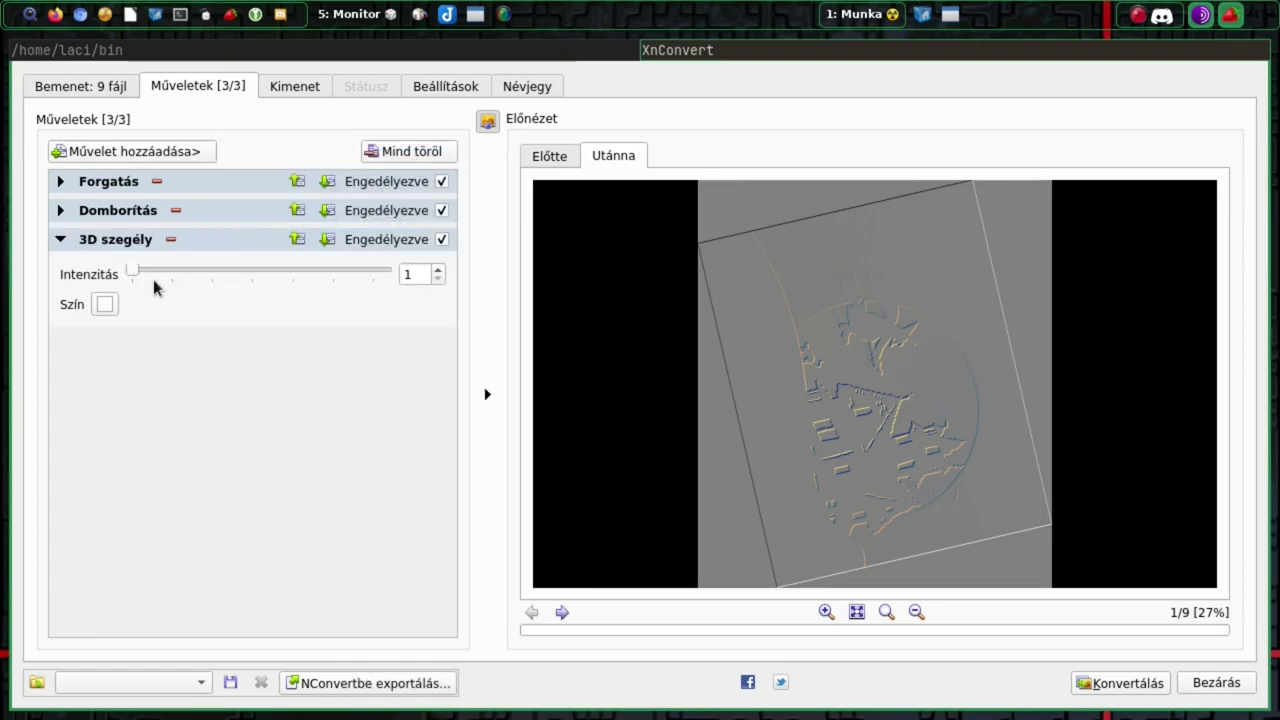
drag(128, 270, 329, 280)
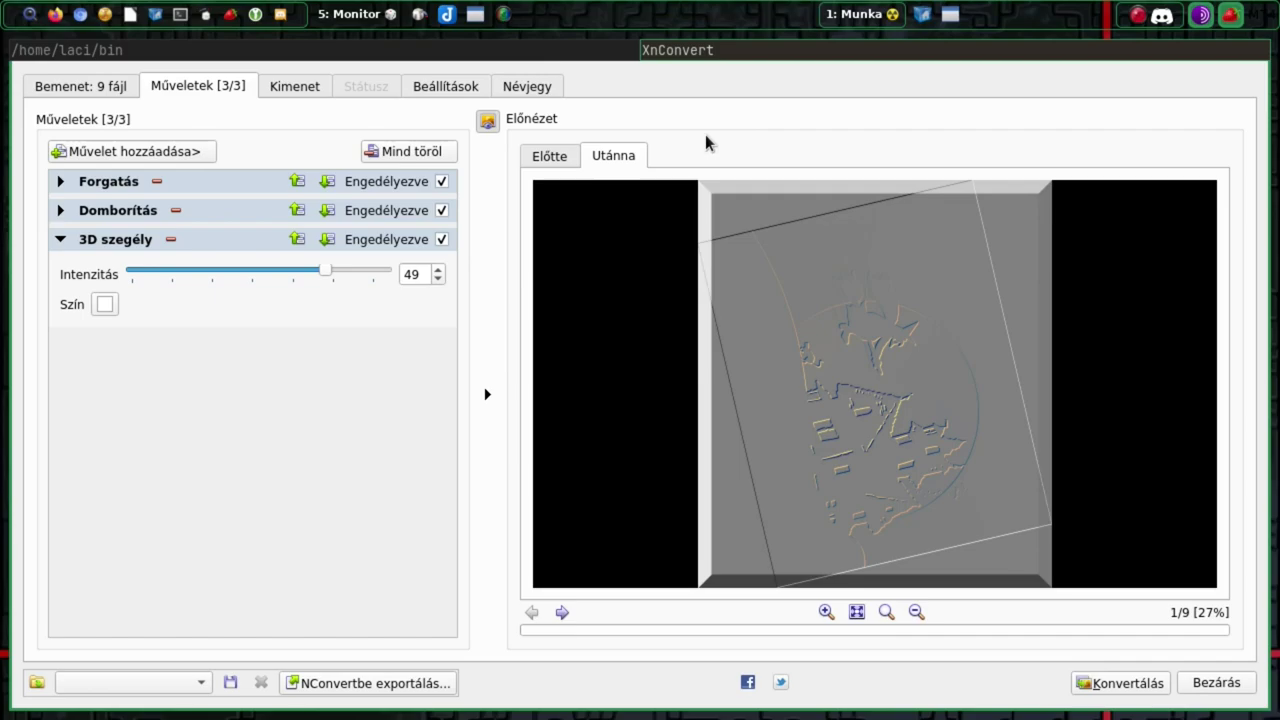
click(105, 305)
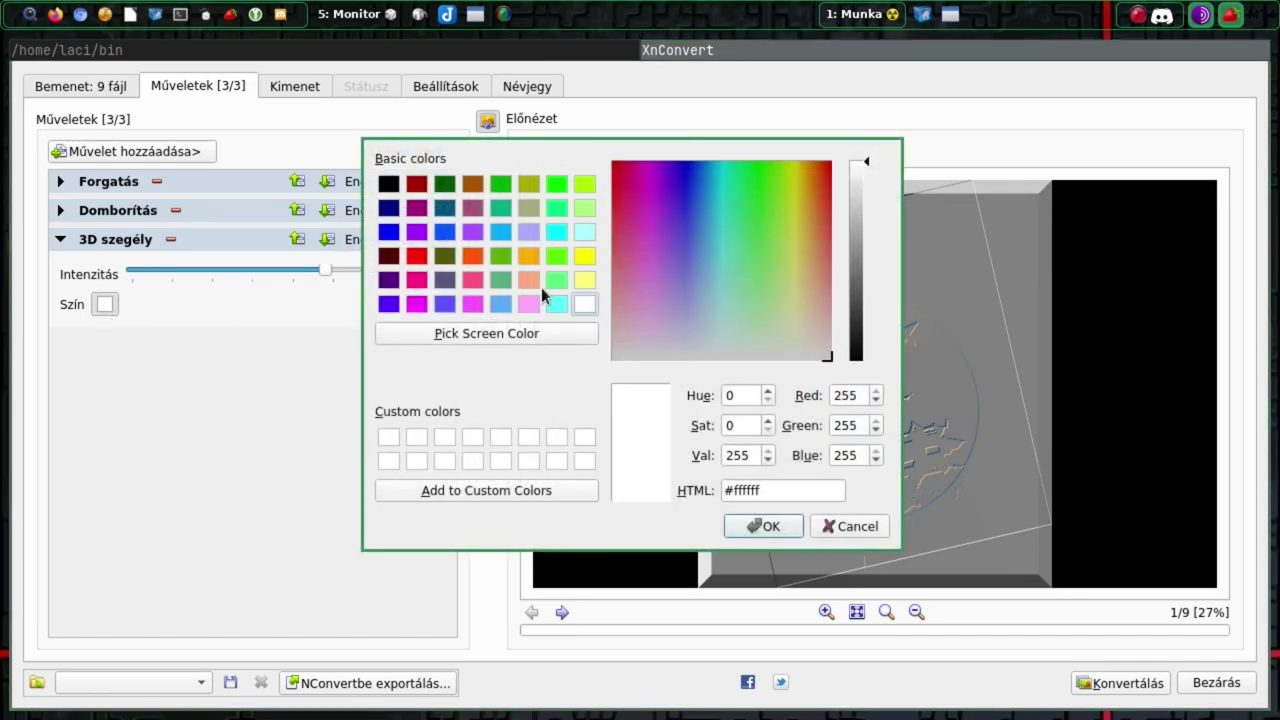
click(472, 303)
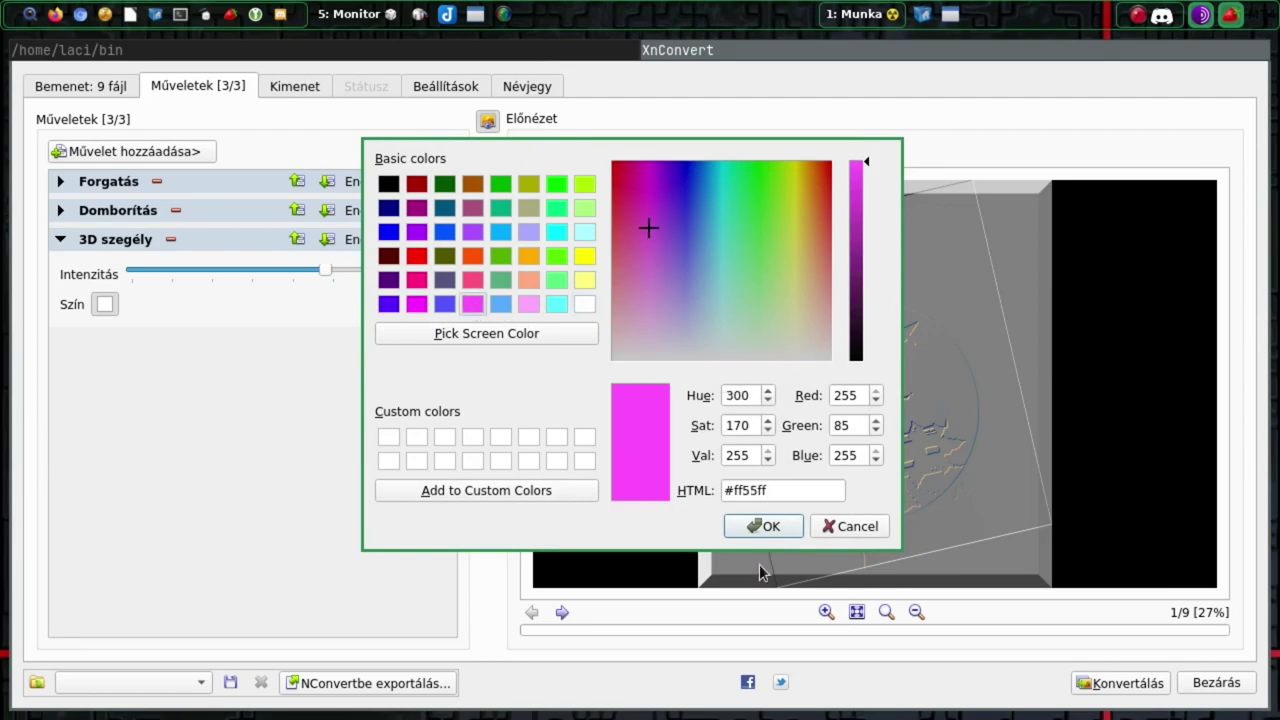
click(768, 527)
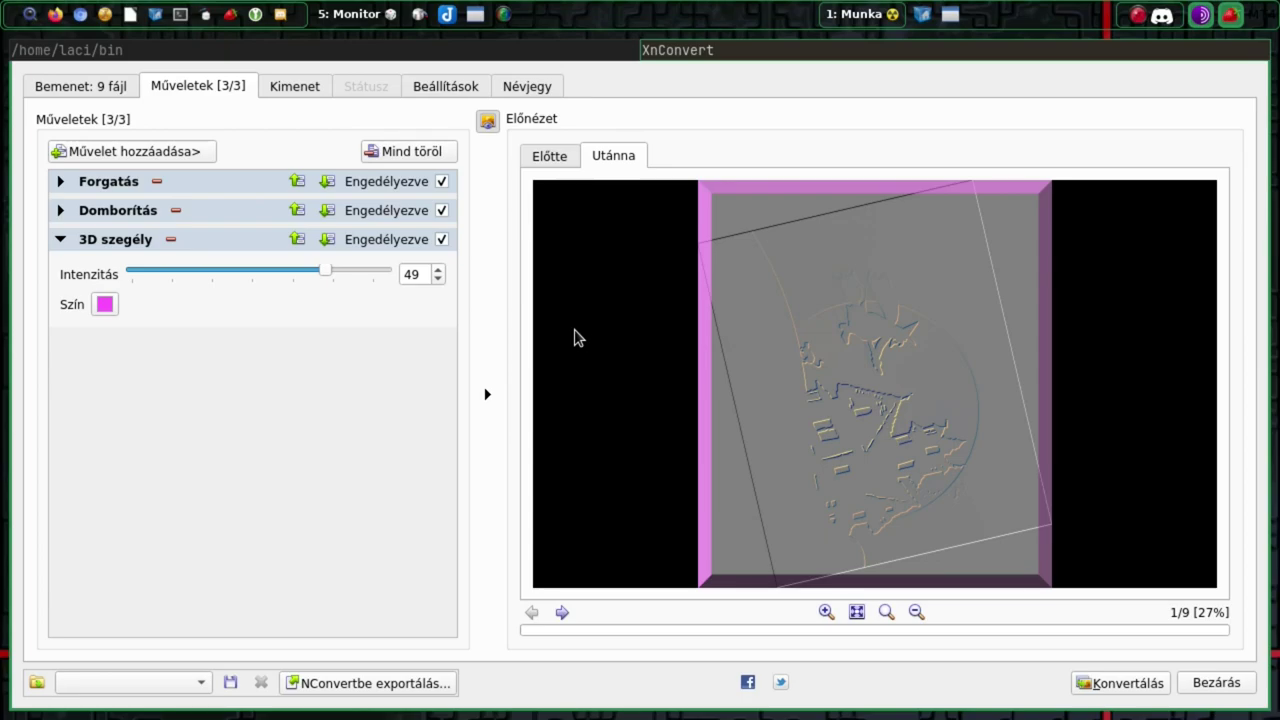
click(60, 239)
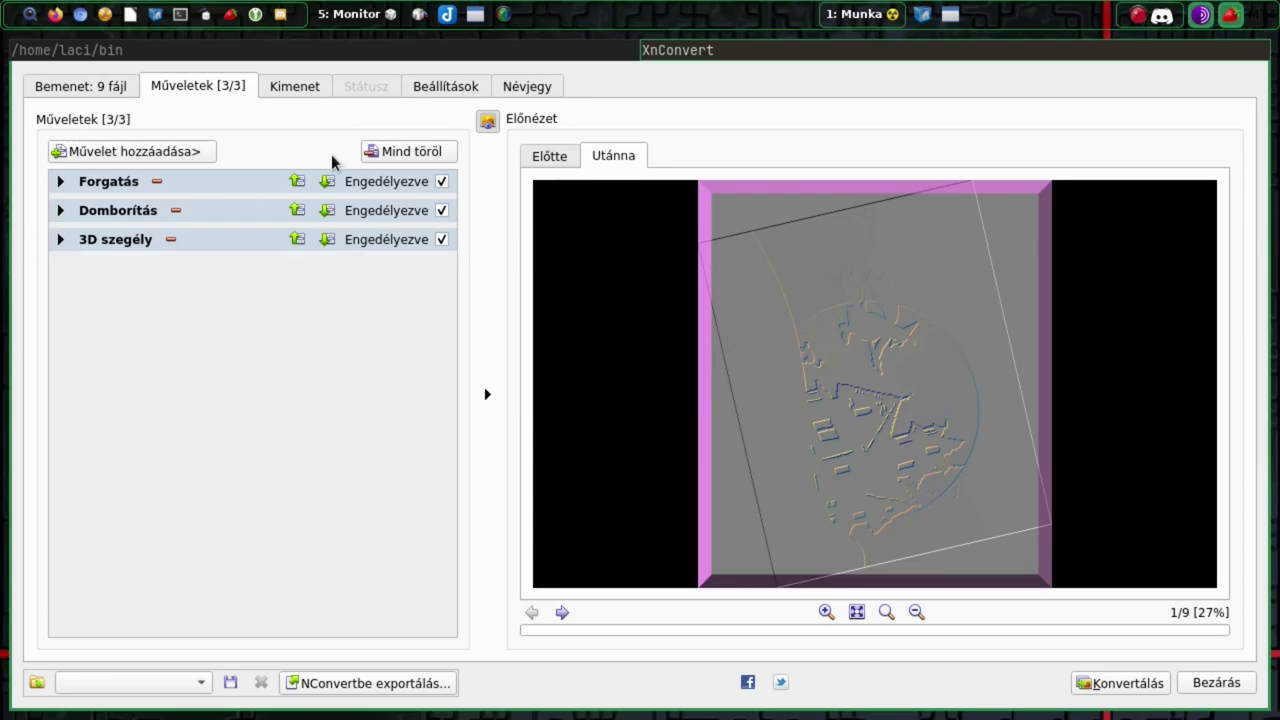
Remove all operations from the list and add a Szöveg (text) operation from the image operations.
click(408, 151)
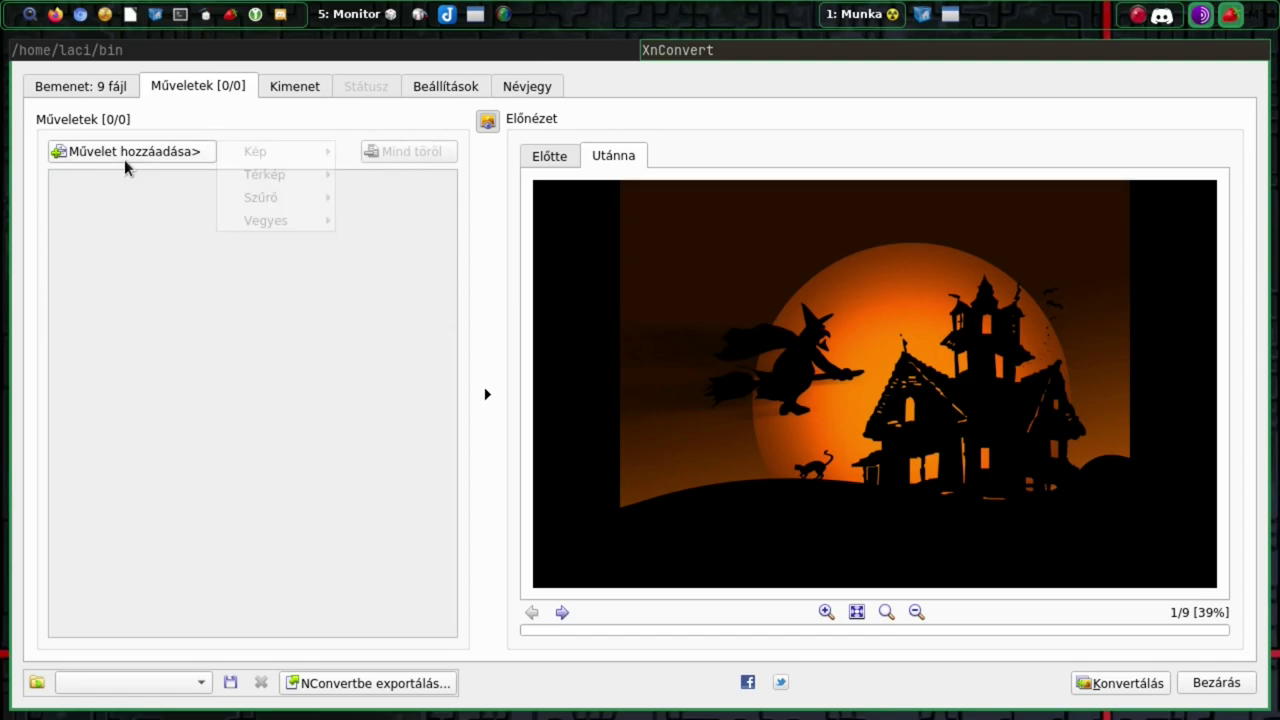
click(124, 159)
mouse_move(274, 153)
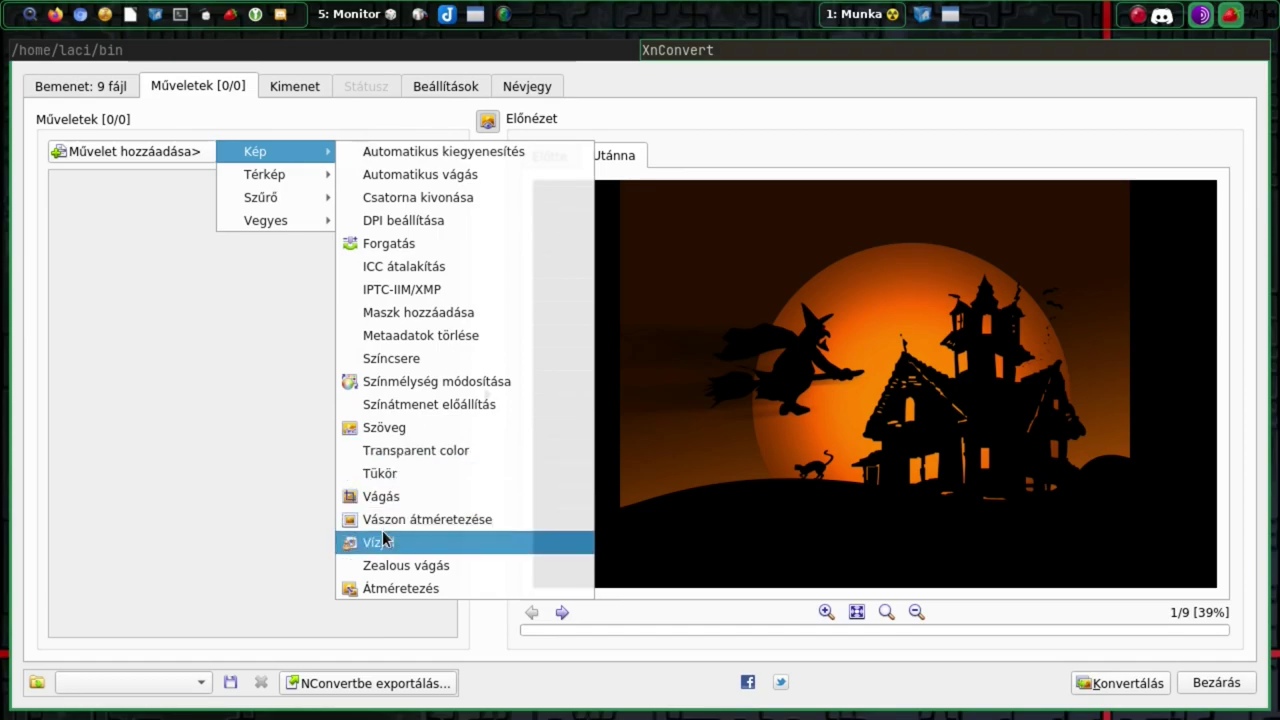
click(388, 430)
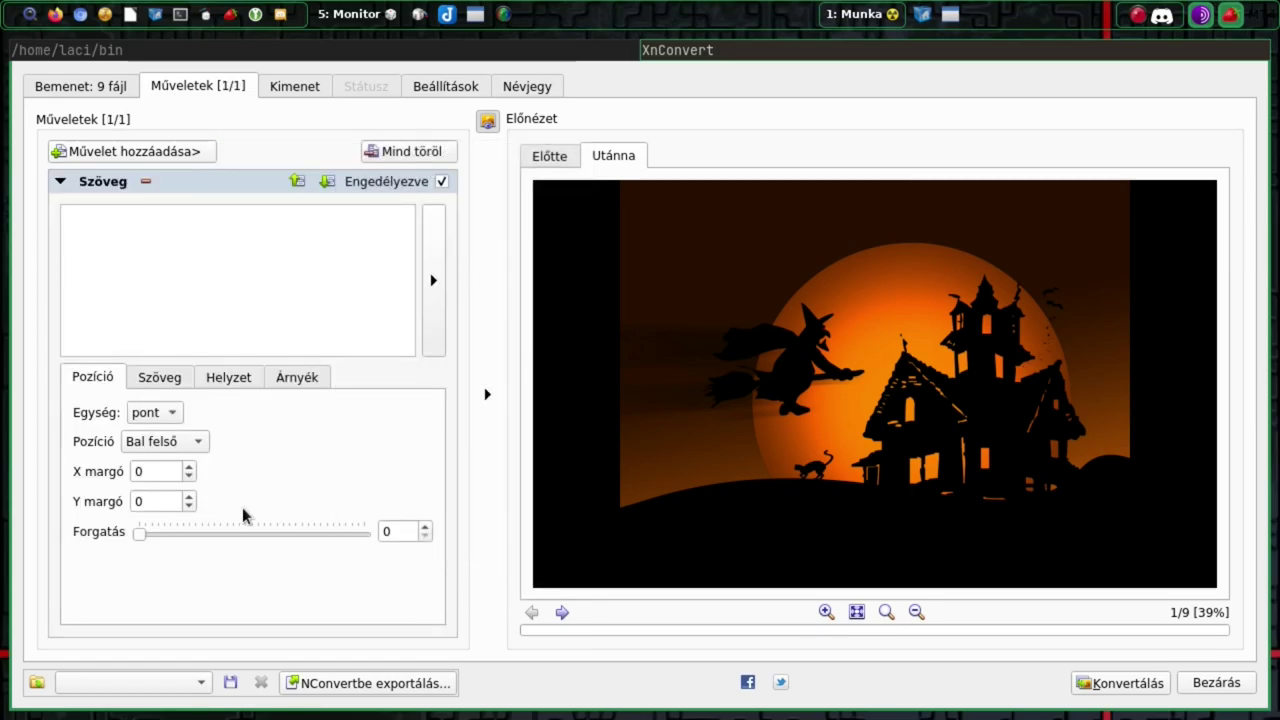
Review the text operation's shadow, outline, font and position settings, and enter "Kényelmes" as the overlay text.
click(290, 380)
click(227, 378)
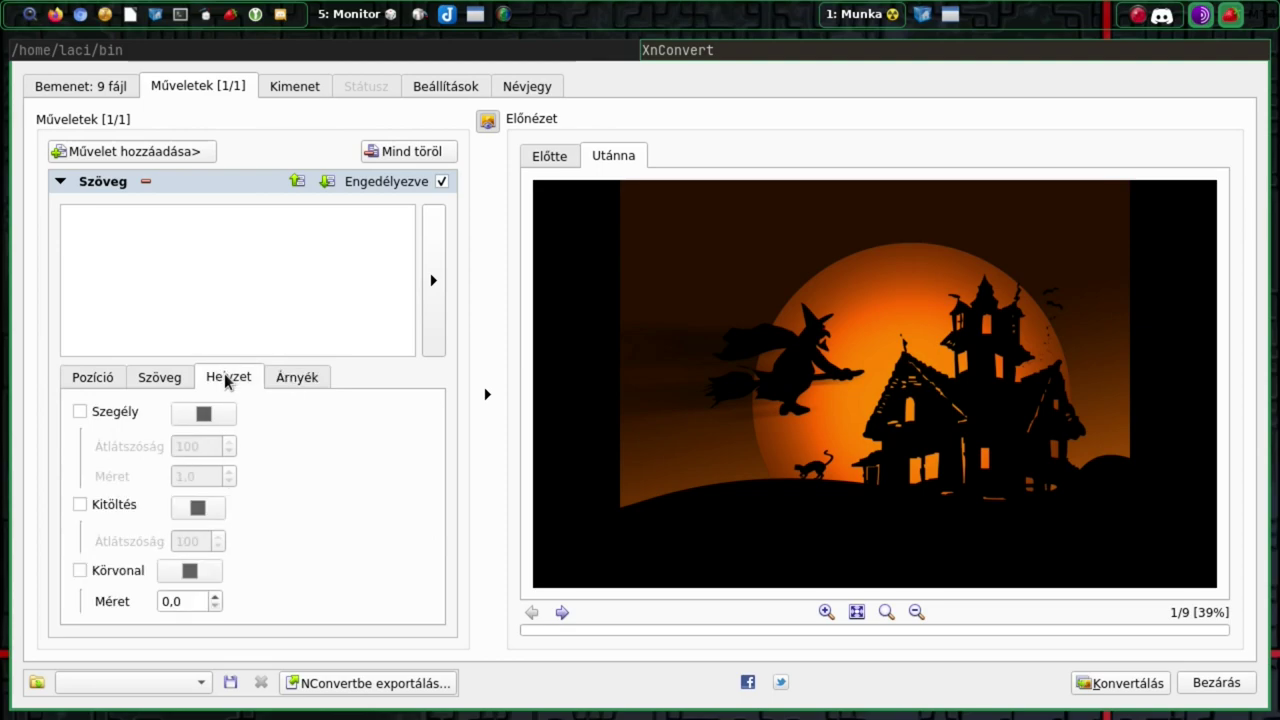
click(164, 377)
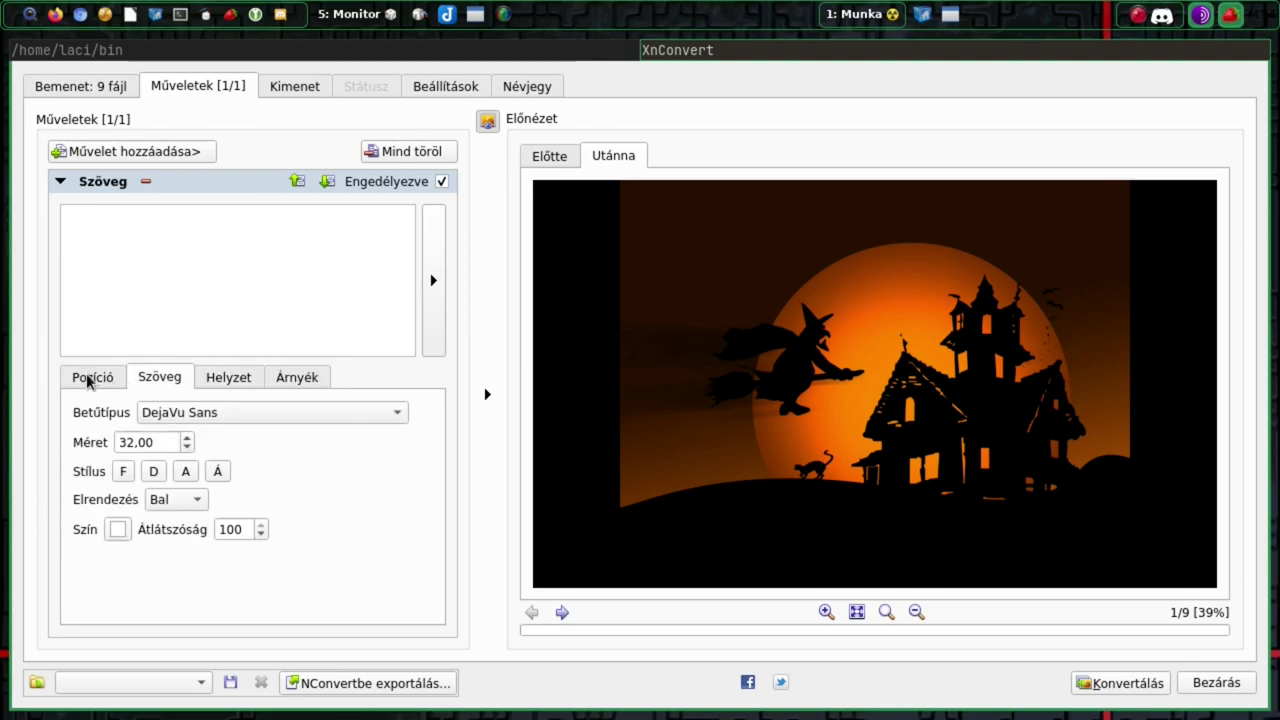
click(89, 380)
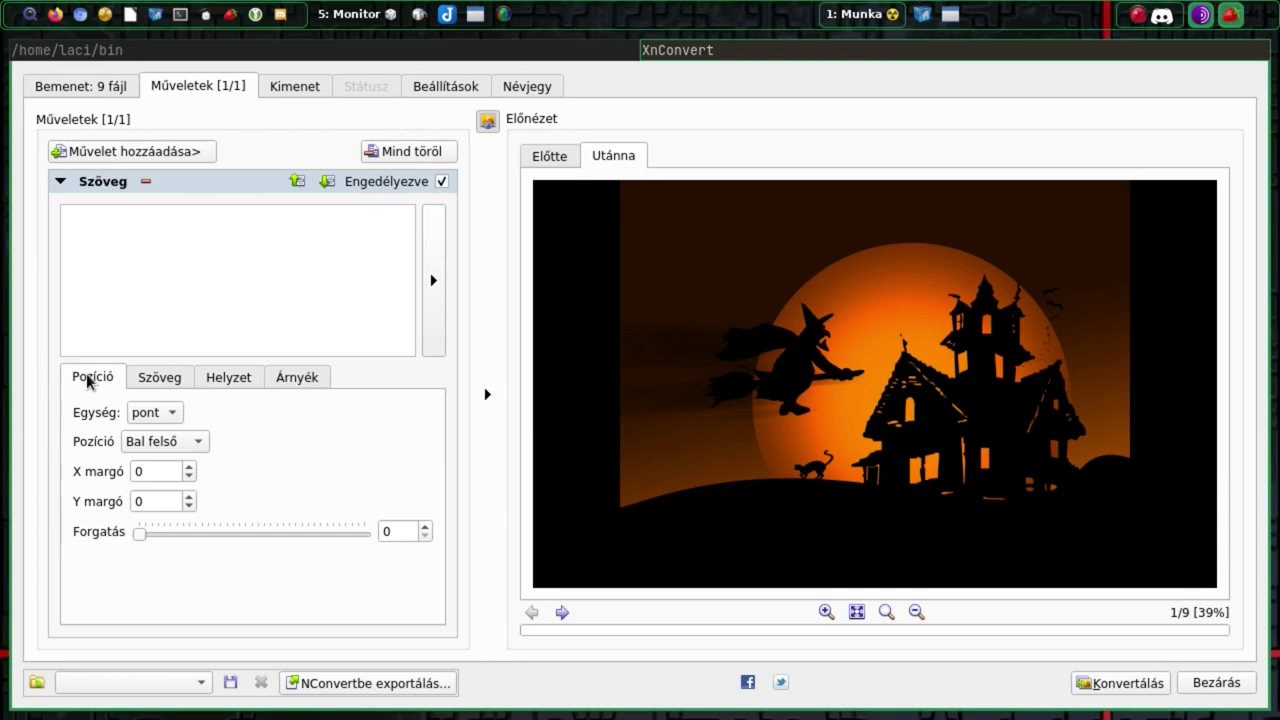
click(71, 216)
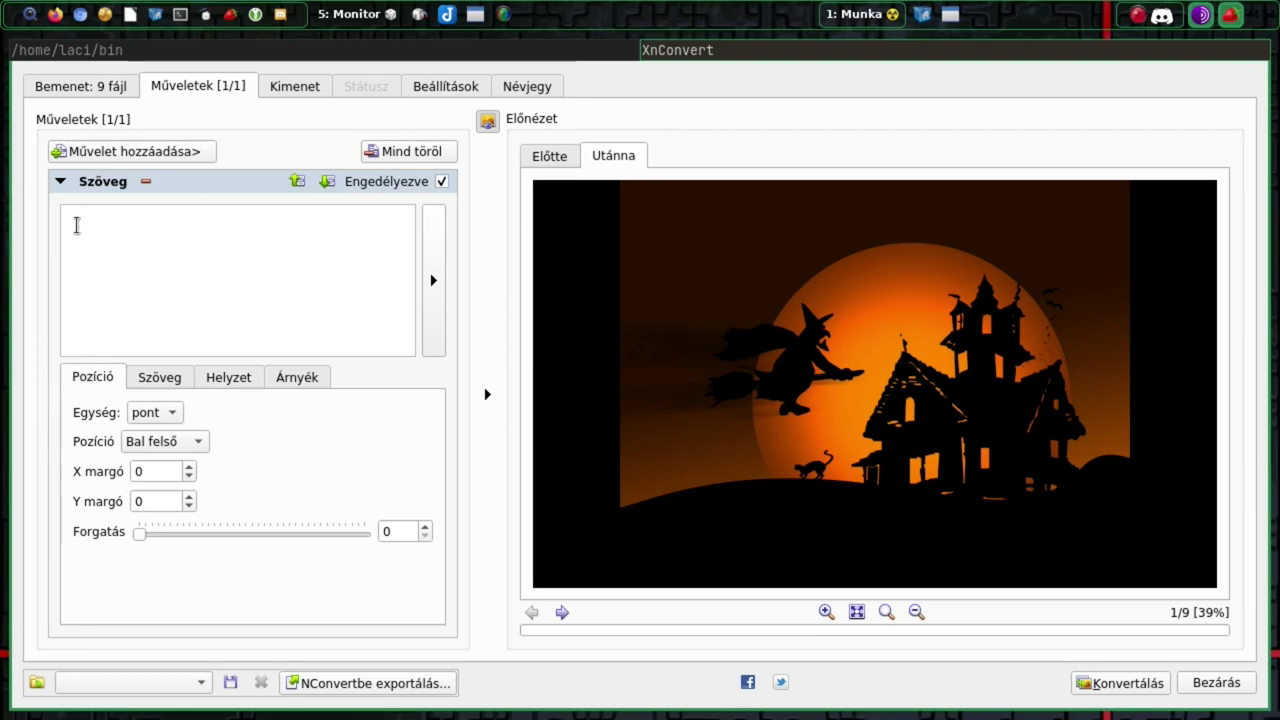
text(Kényelmes)
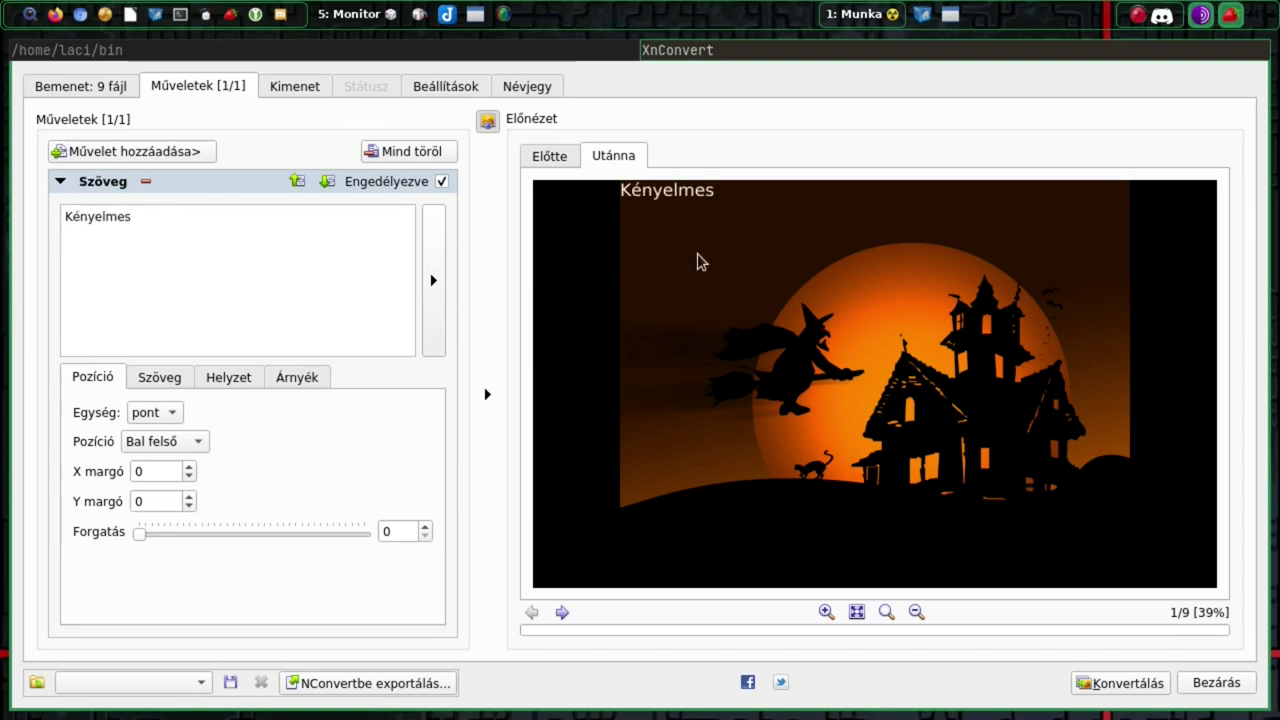
Set the text's X margin to 17 and its position to Bal (left).
click(189, 466)
drag(189, 466, 189, 470)
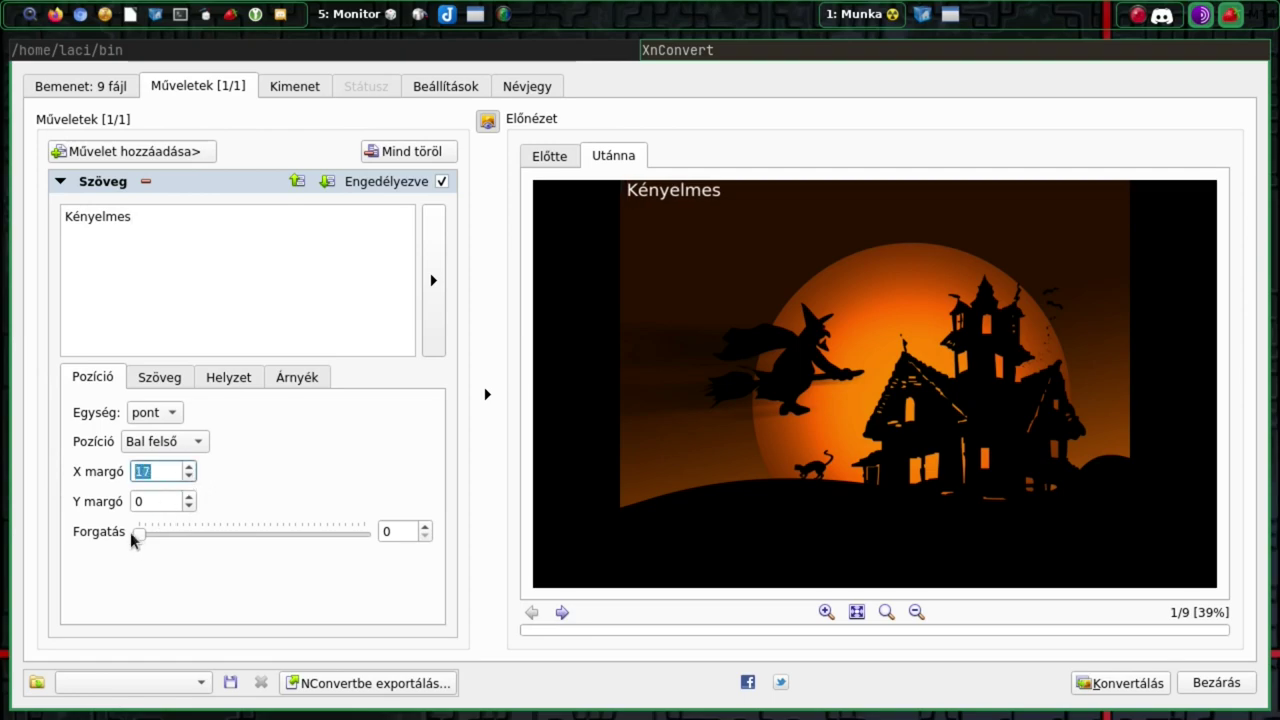
double_click(141, 500)
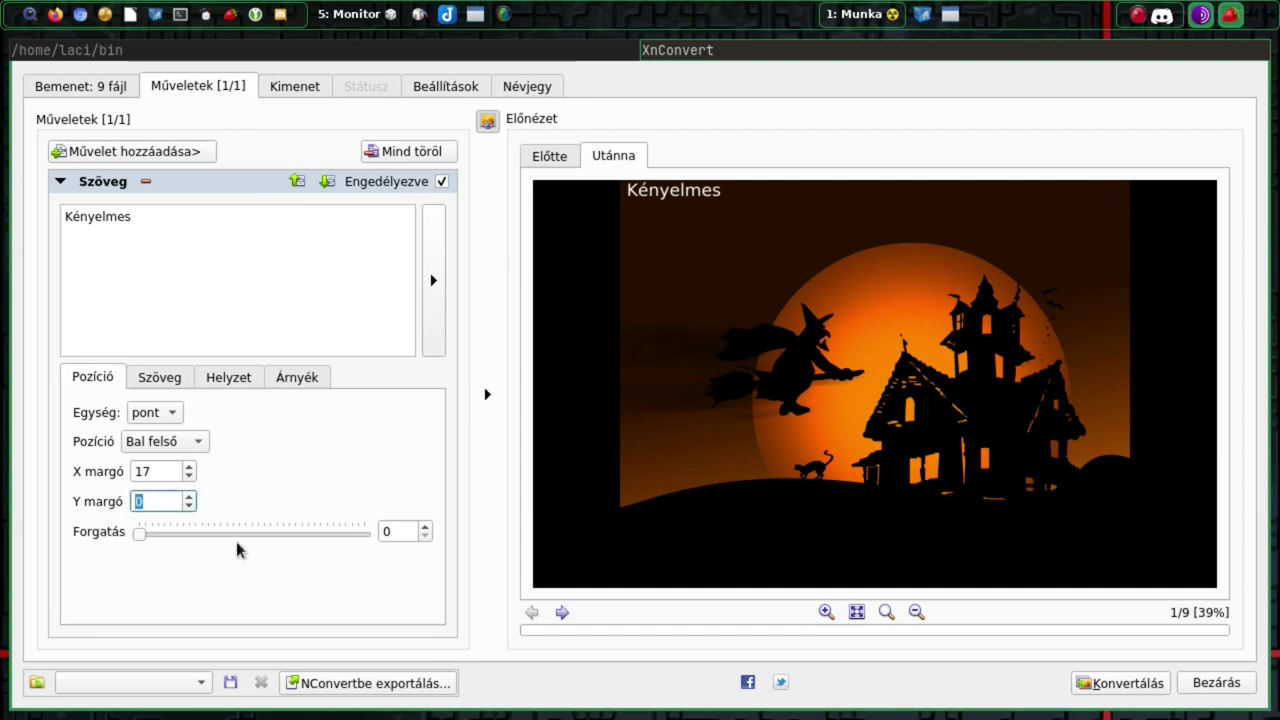
click(176, 443)
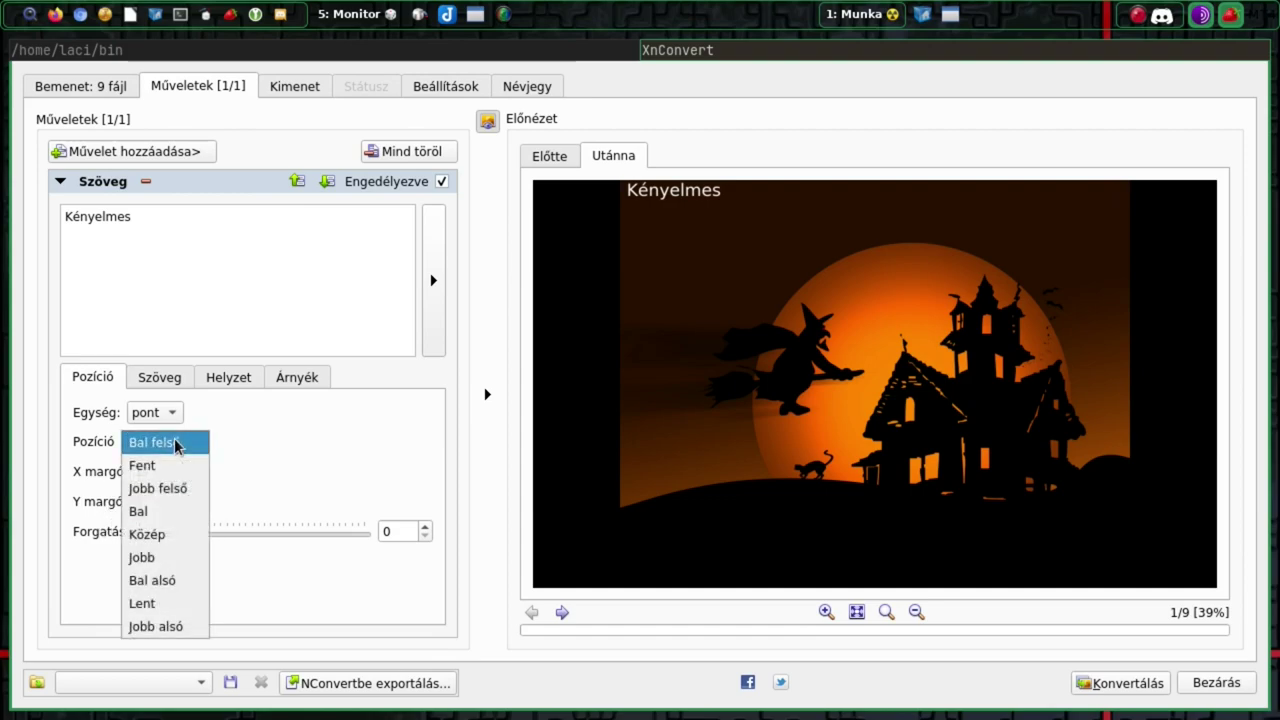
click(158, 512)
Add a second line reading "Kényelmes" to the overlay text.
click(177, 312)
key(Return)
text(Ké)
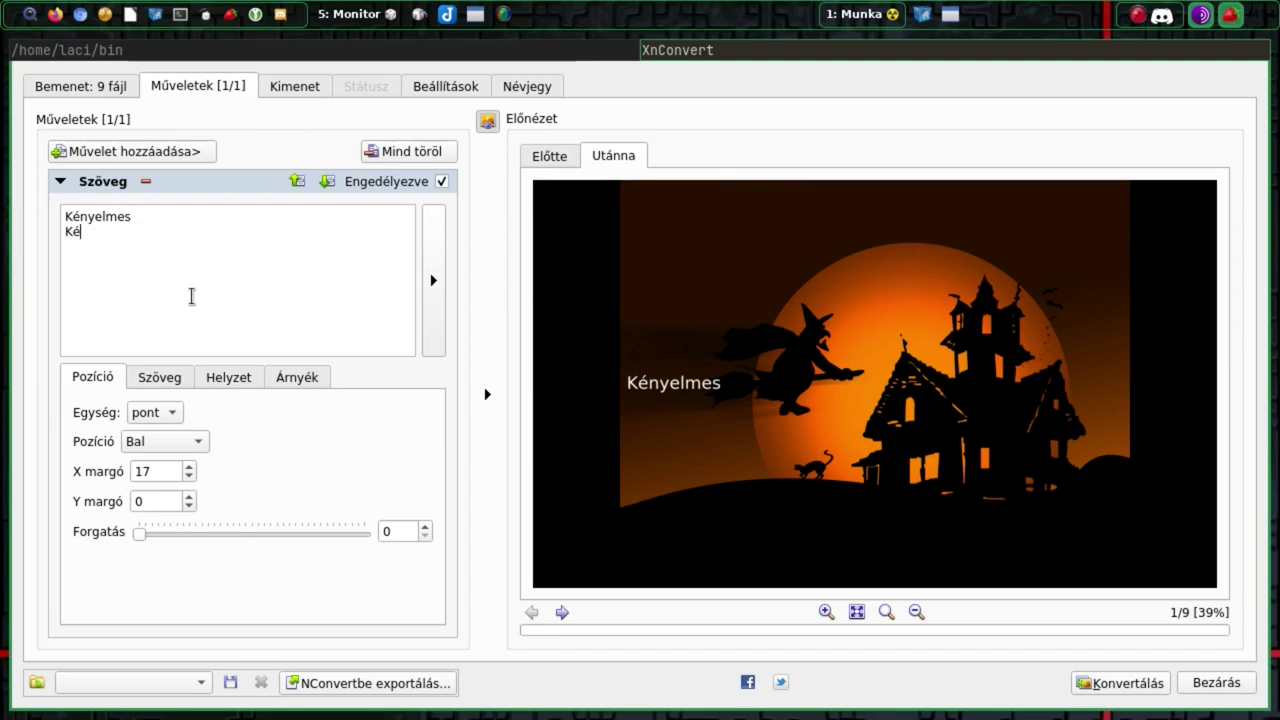
text(nyelne)
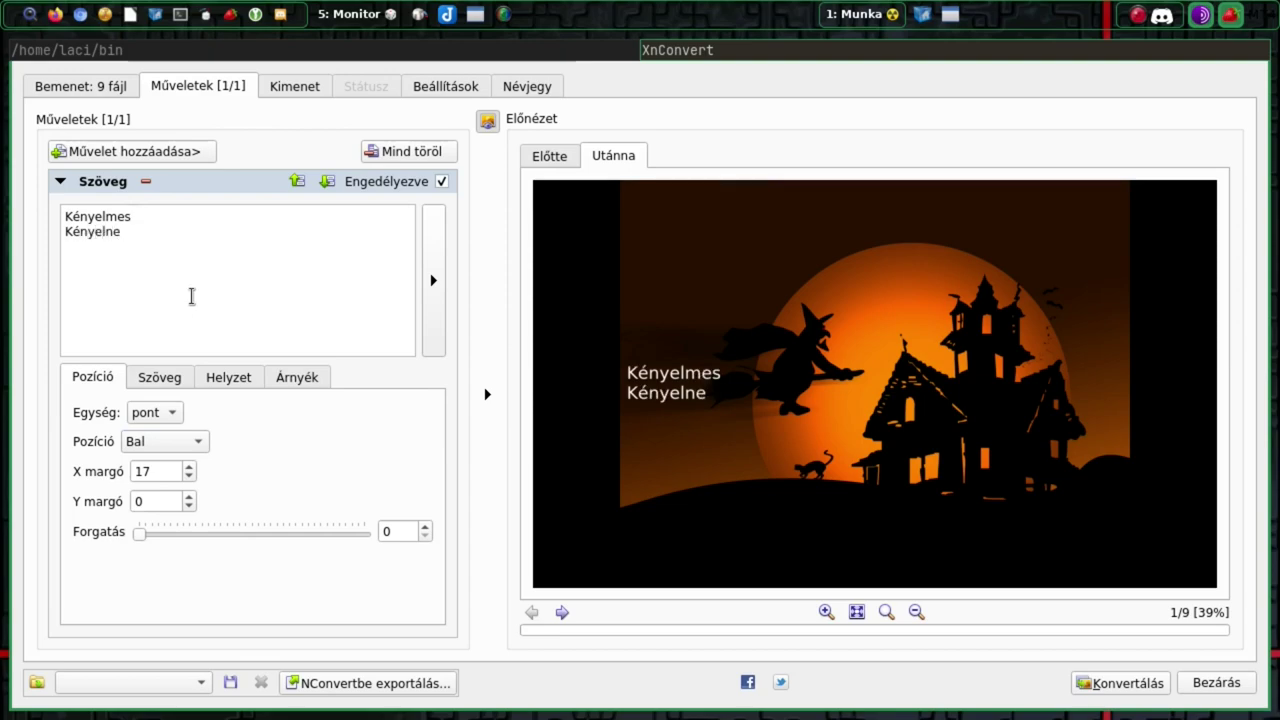
key(BackSpace)
key(BackSpace)
text(mes)
Change the overlay text's font to Inconsolata Black and collapse the text operation's settings.
click(148, 378)
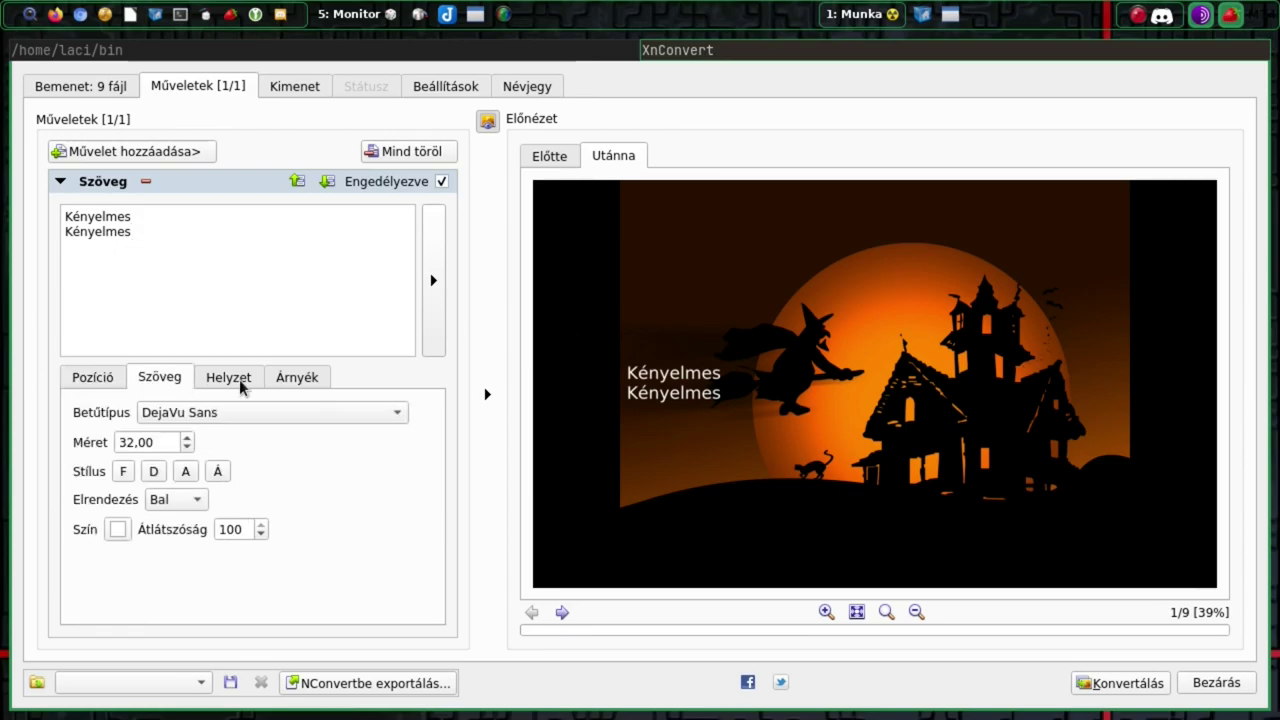
click(239, 413)
click(230, 462)
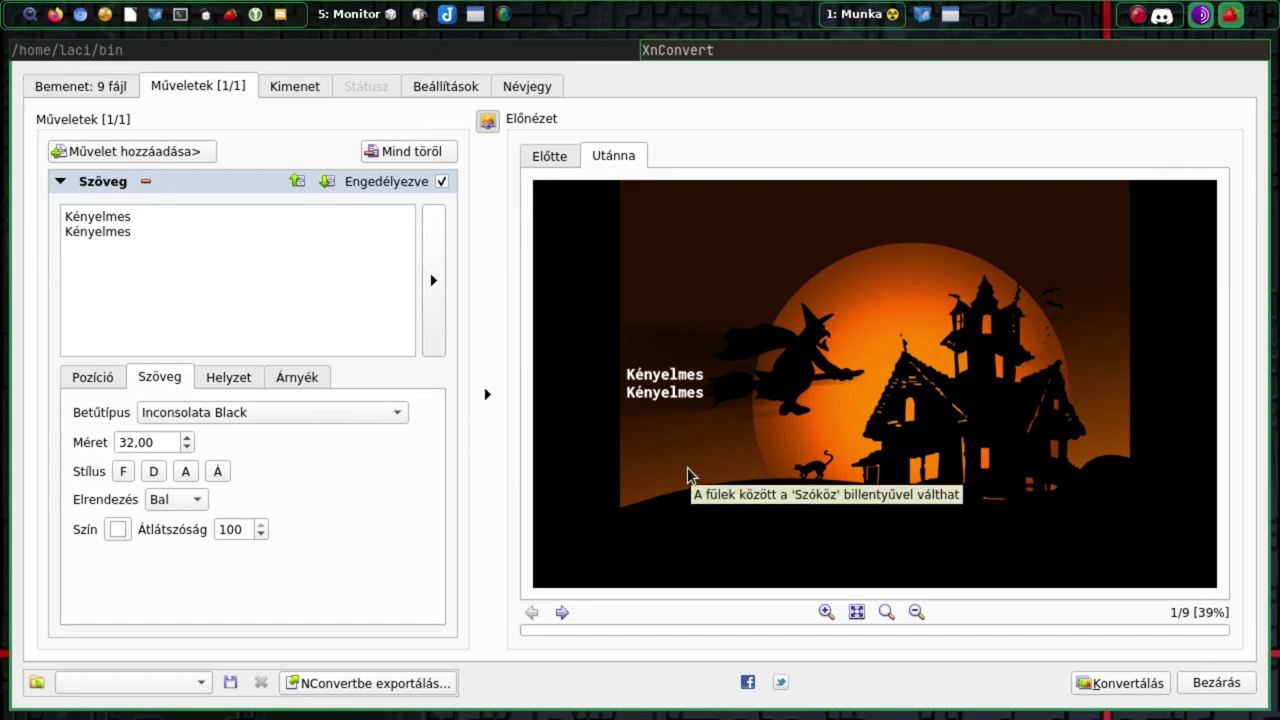
click(60, 181)
Add a Fényerő (brightness) operation with intensity 24, and compare the preview with it disabled and enabled again.
click(130, 151)
mouse_move(265, 175)
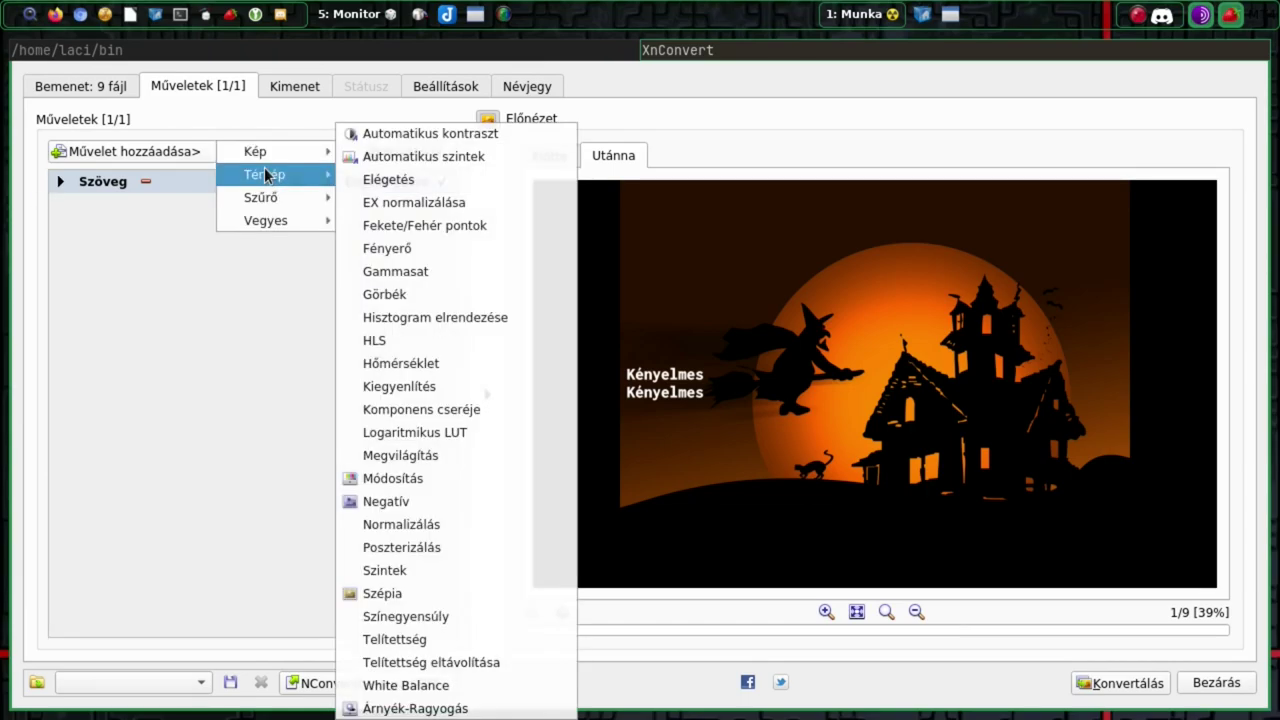
click(397, 249)
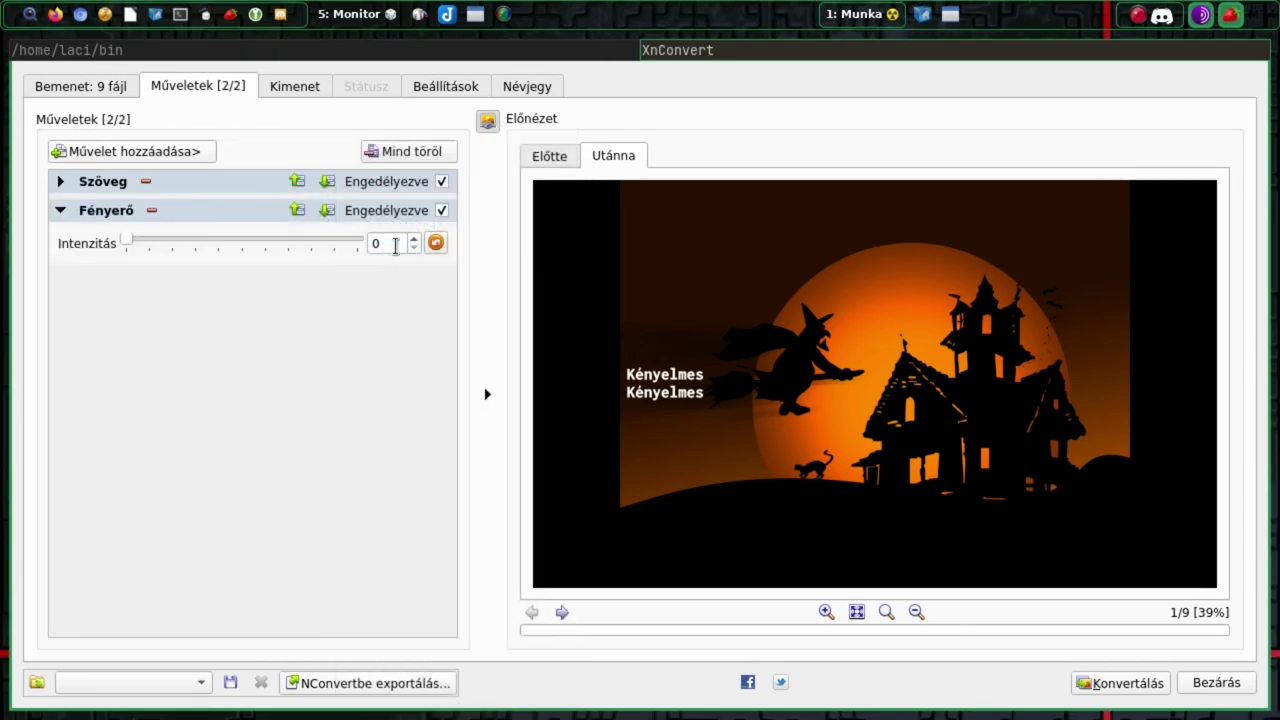
drag(129, 241, 183, 240)
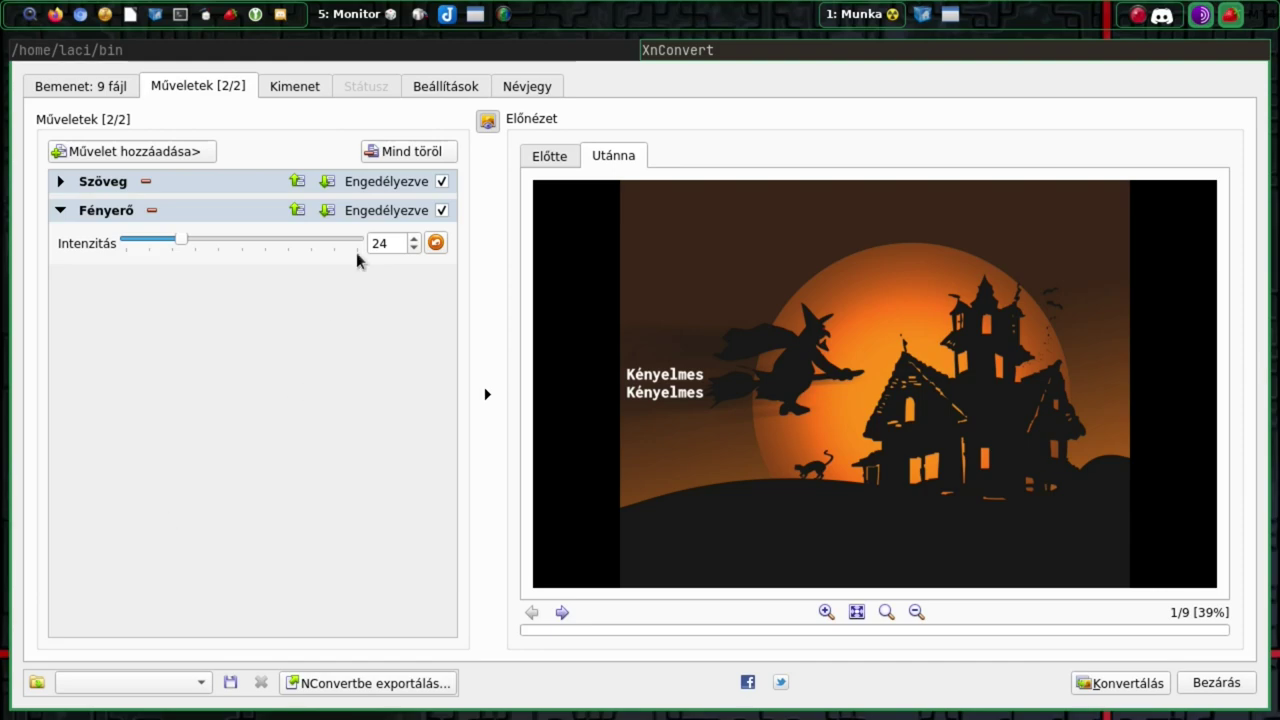
click(441, 210)
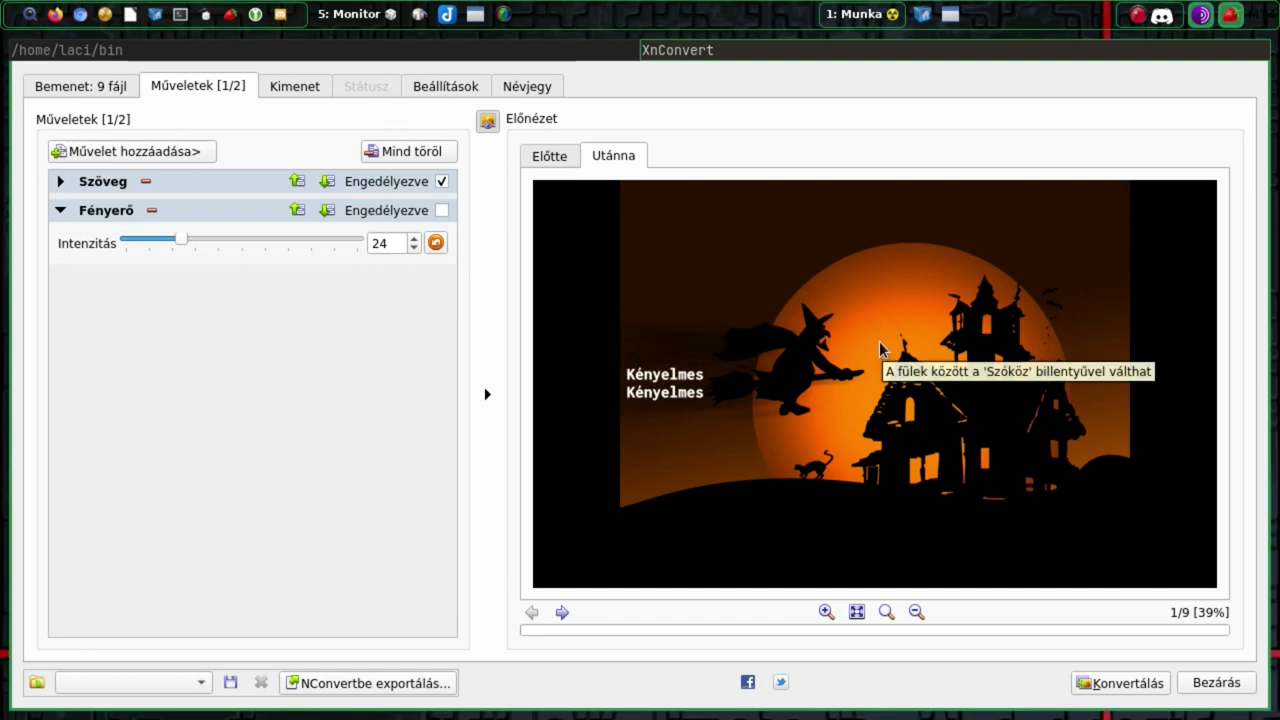
click(441, 210)
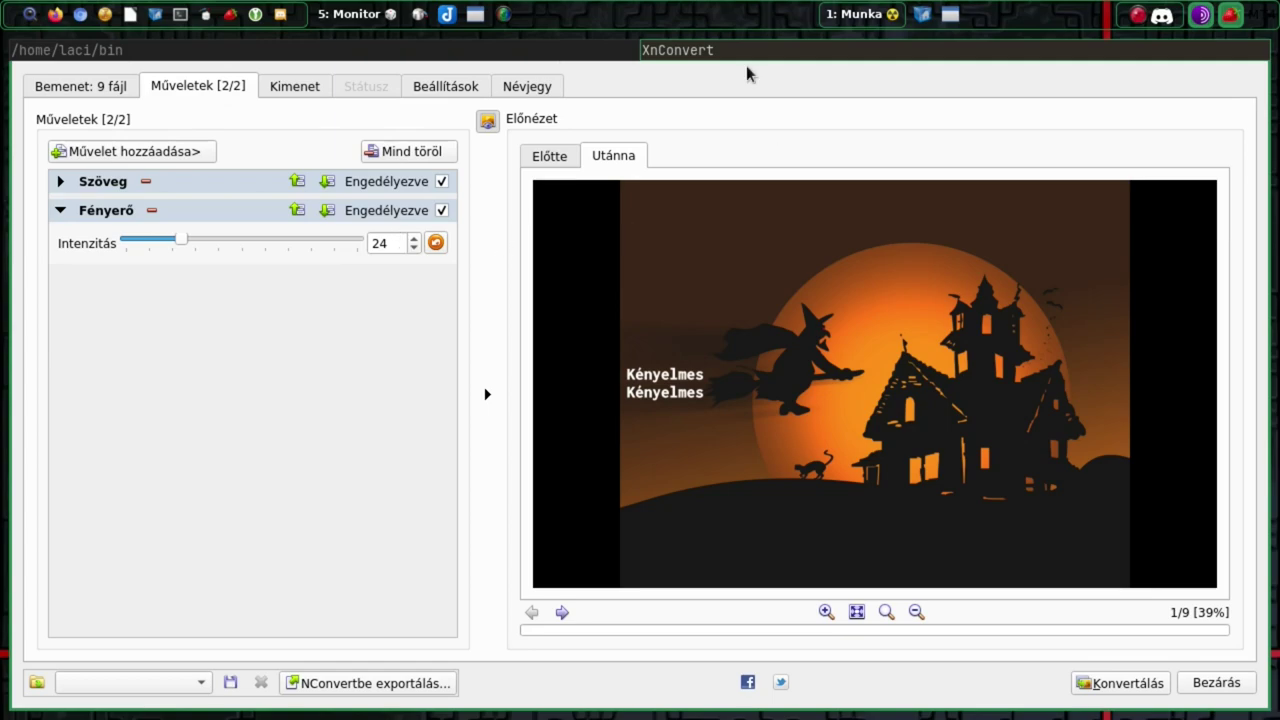
Preview the operations on the second to fourth images, and look at the dialog for saving the operation set without saving.
click(488, 124)
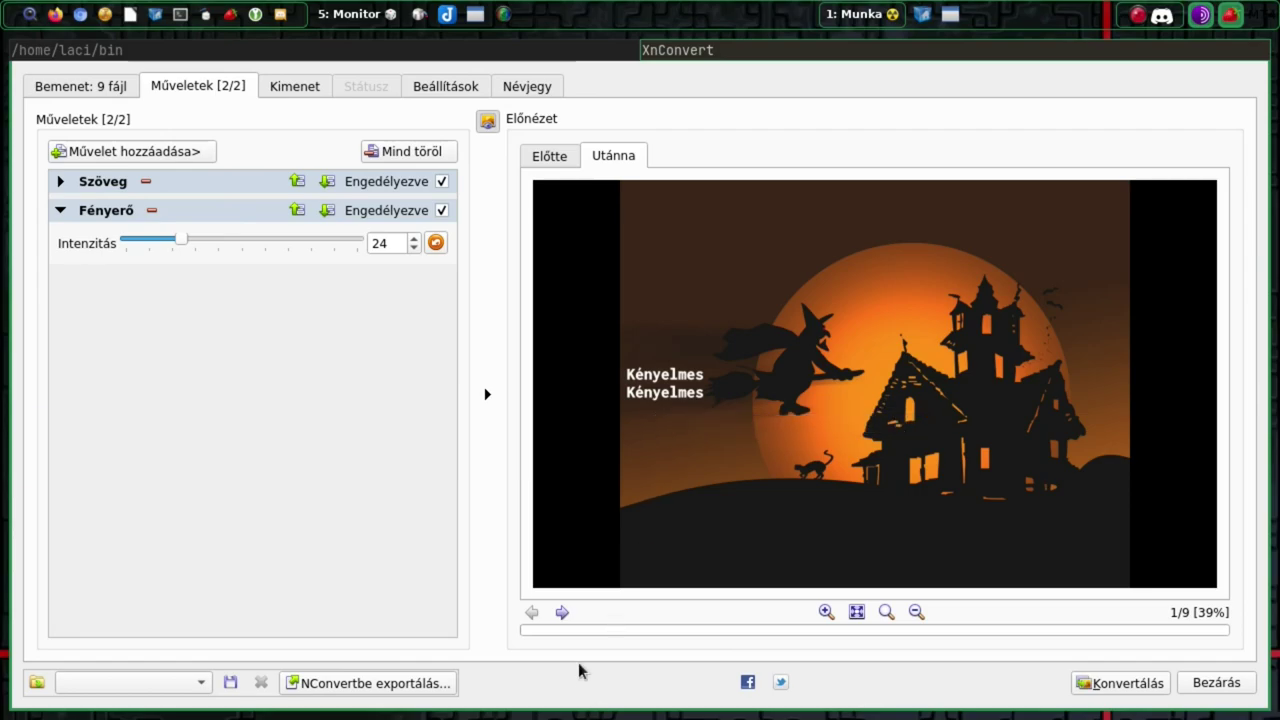
click(562, 612)
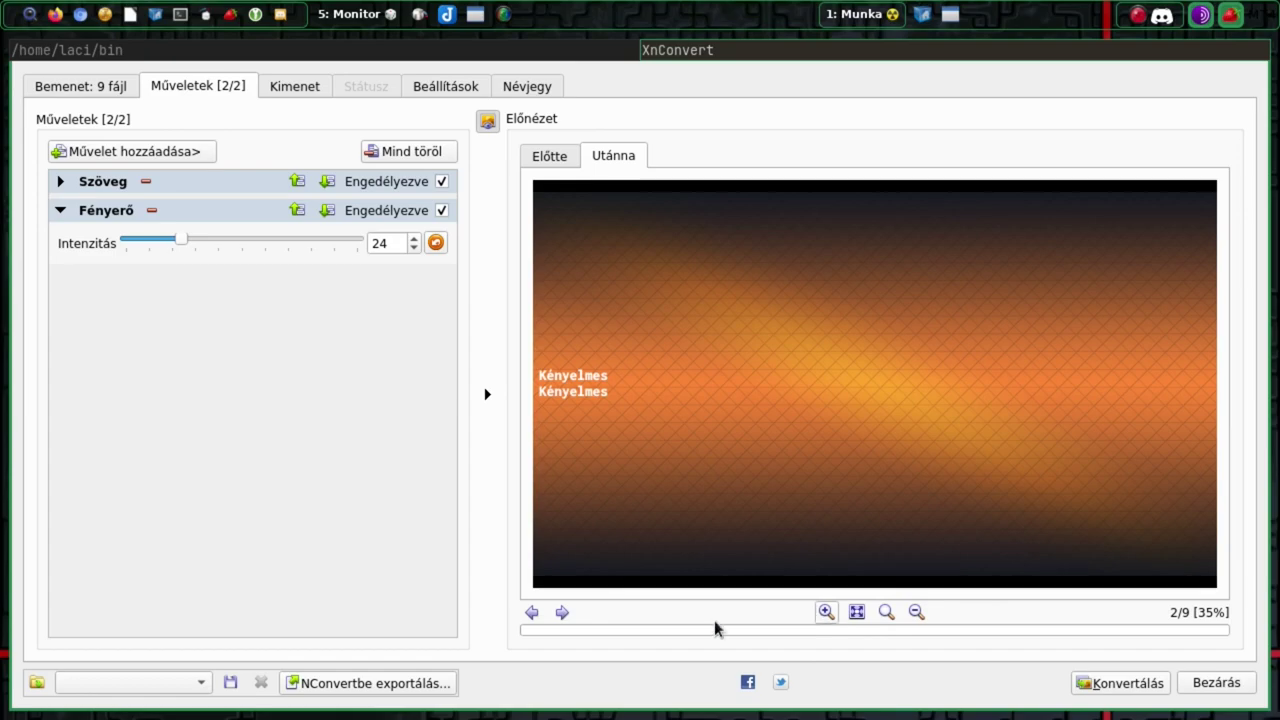
click(563, 613)
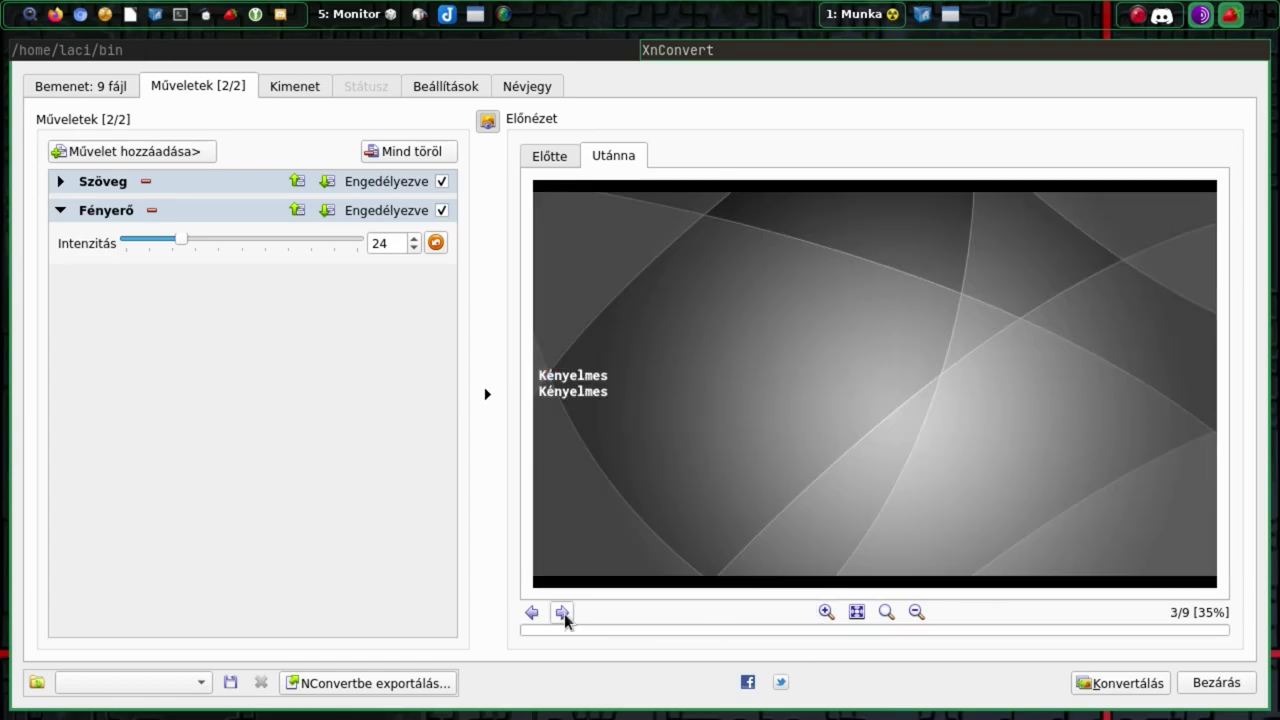
click(563, 613)
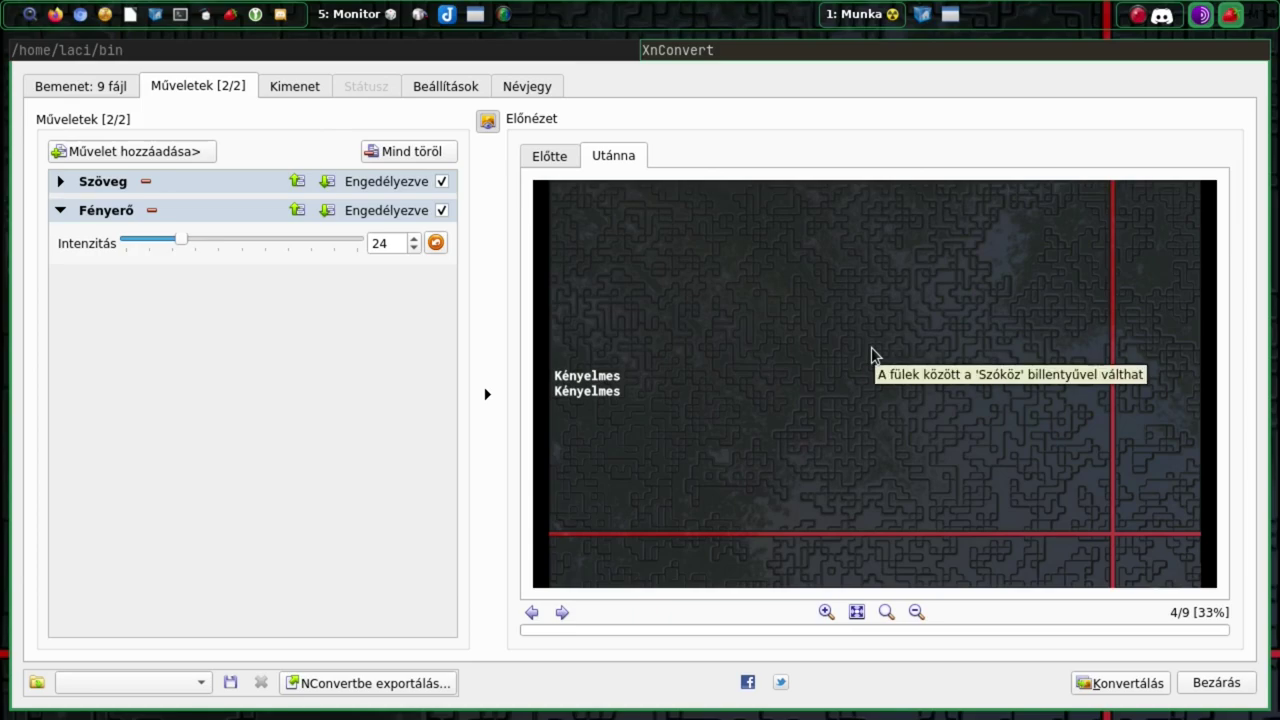
click(231, 683)
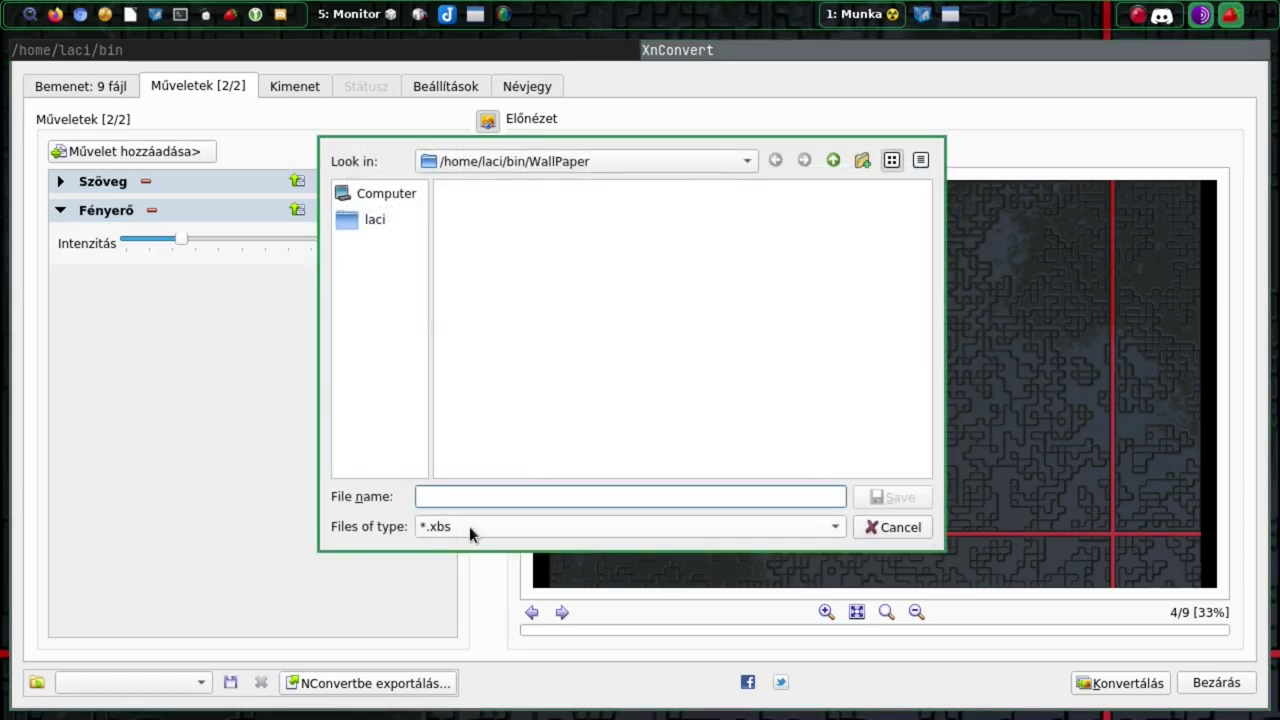
click(890, 527)
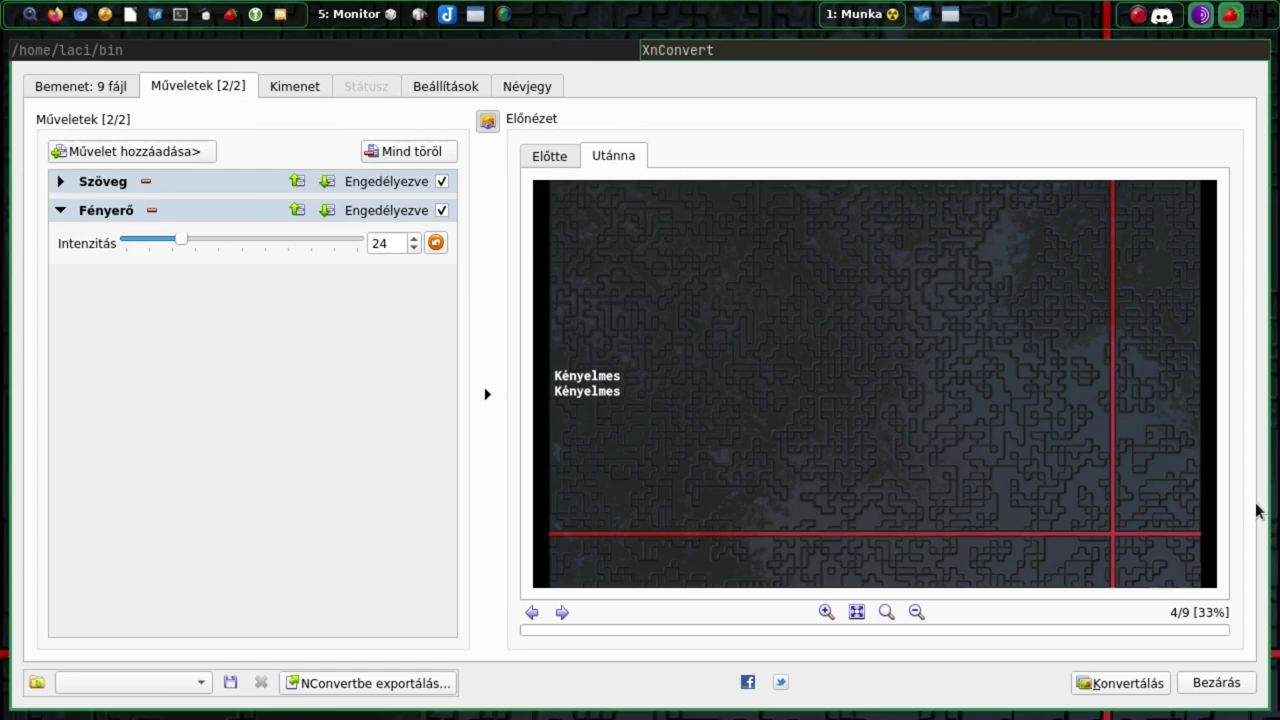
Open the output settings and review the available file name patterns, keeping {Filename}_eredmény.
click(309, 90)
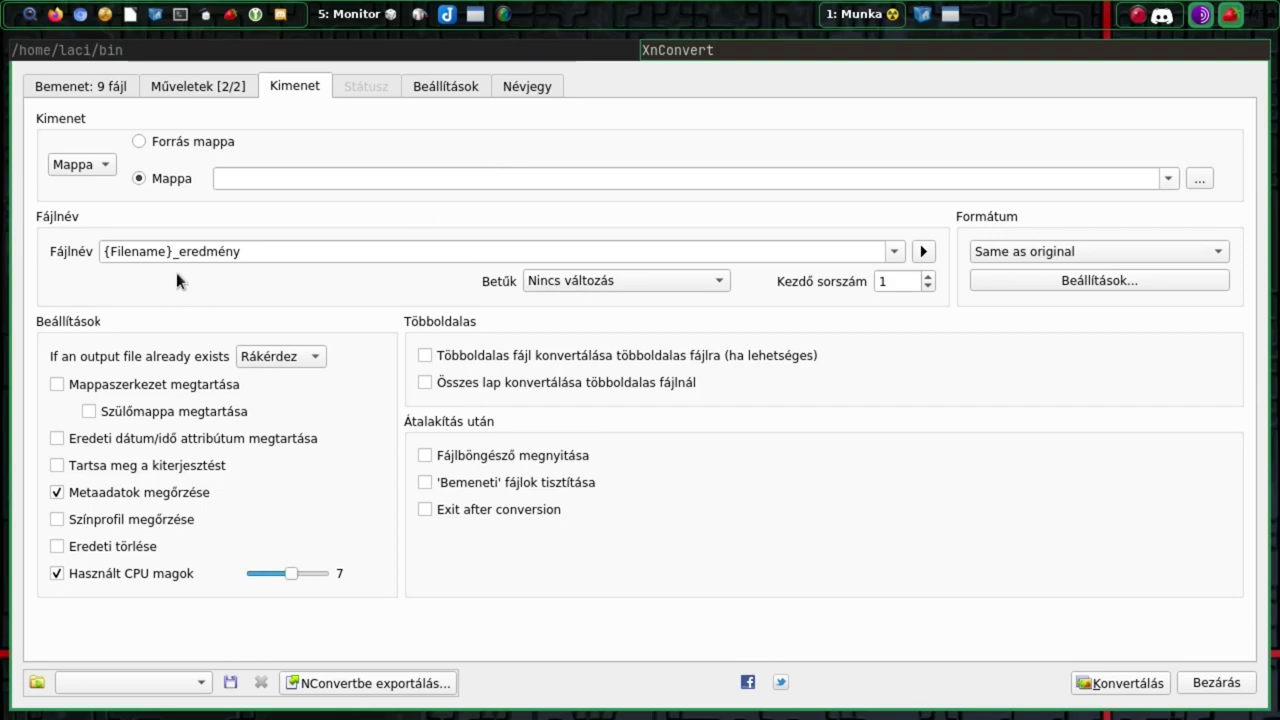
click(894, 253)
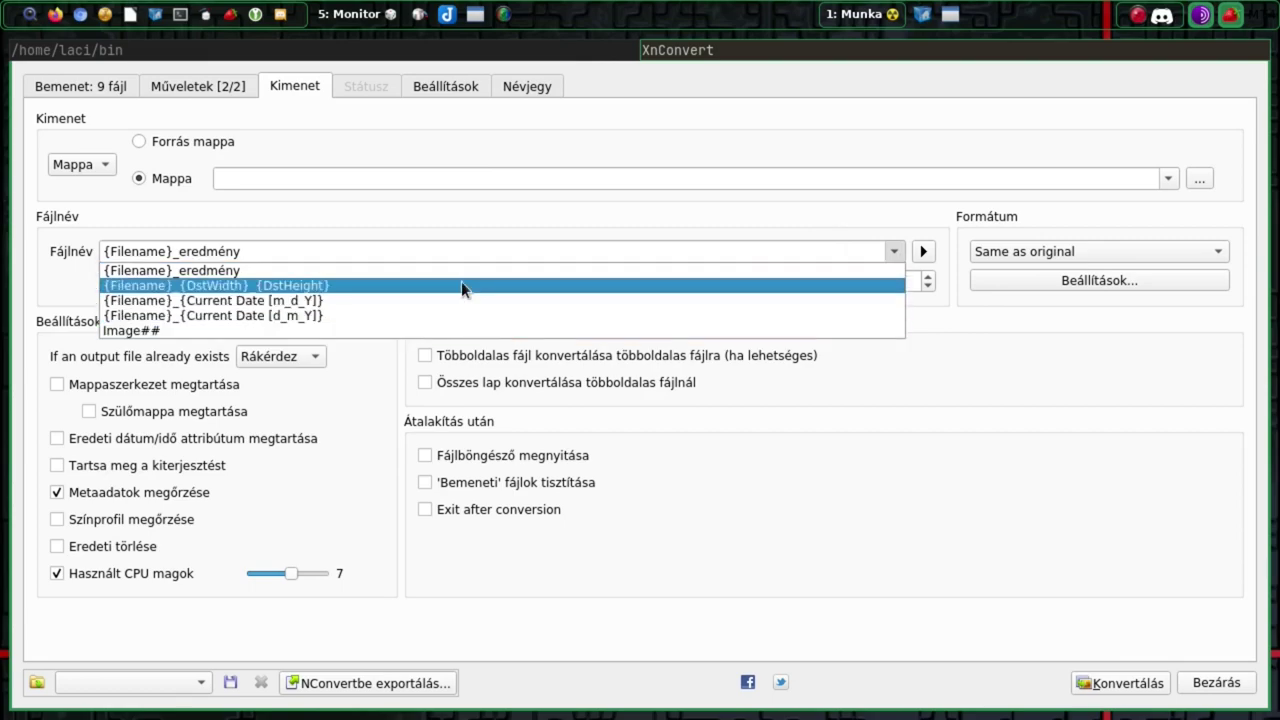
click(477, 234)
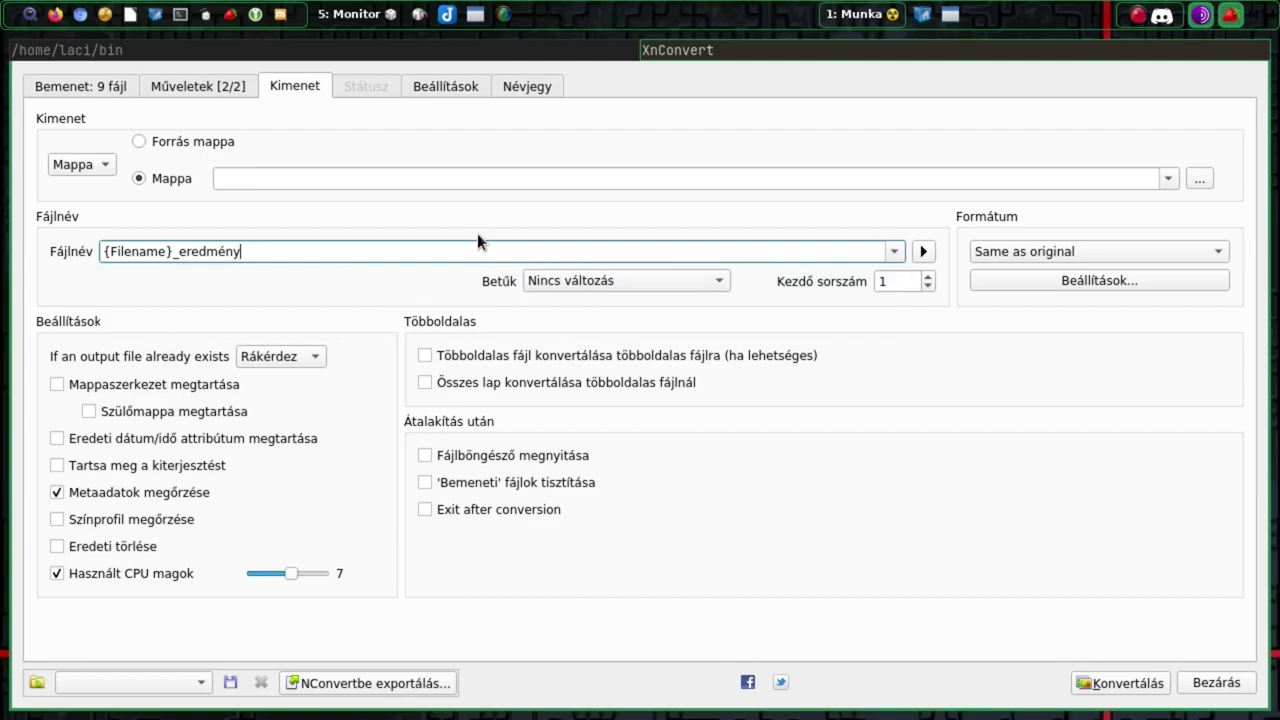
Examine the format-specific output settings for JPEG, PNG, WebP and GIF, and close them without changes.
click(1076, 274)
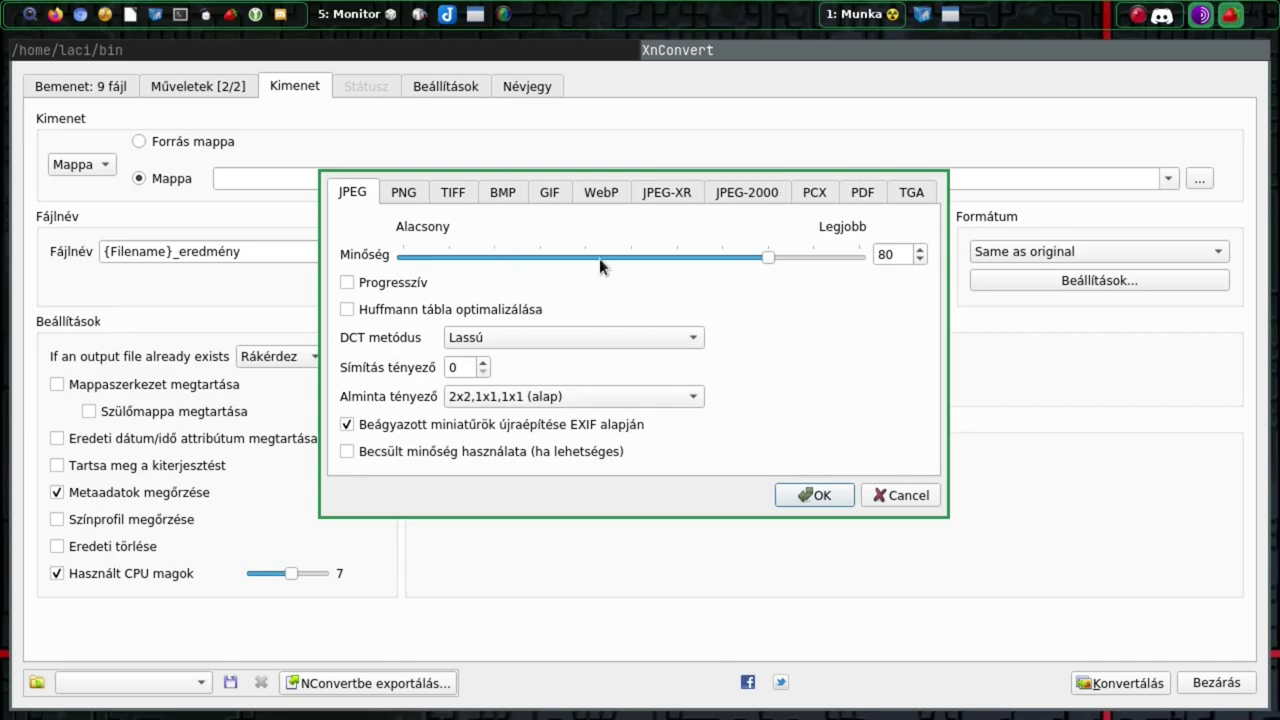
click(410, 193)
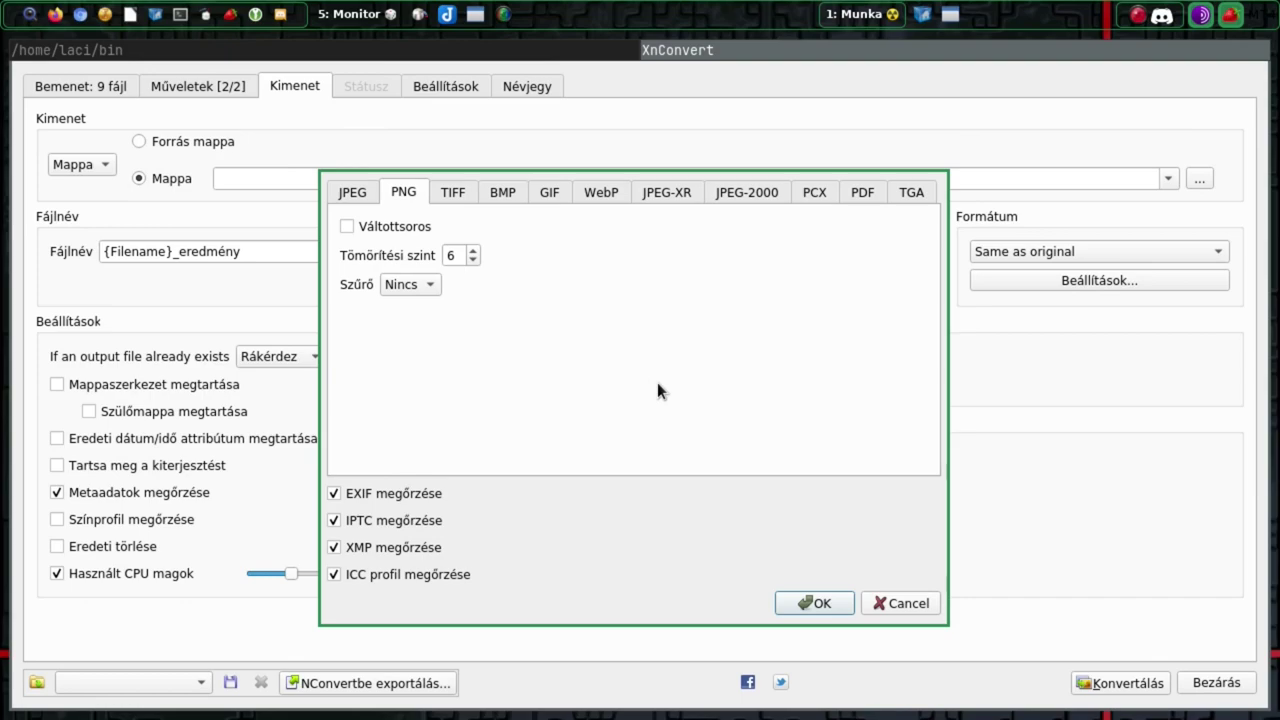
click(355, 195)
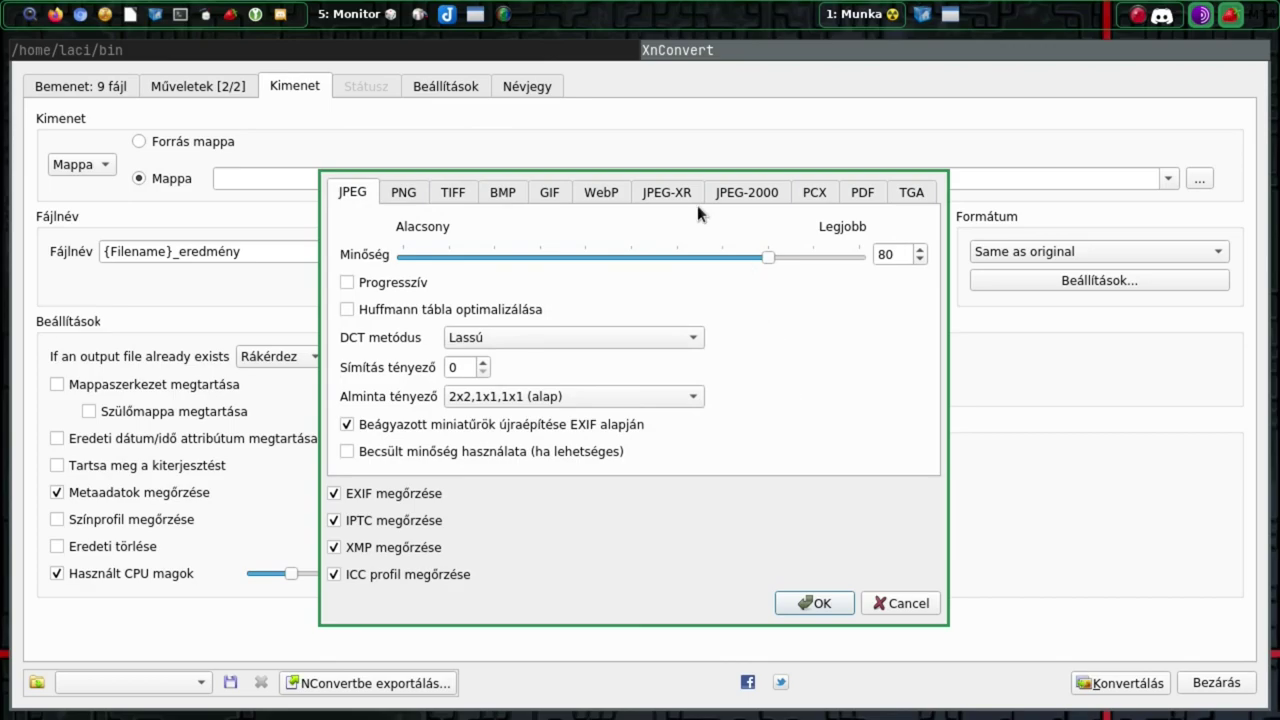
click(614, 192)
click(552, 195)
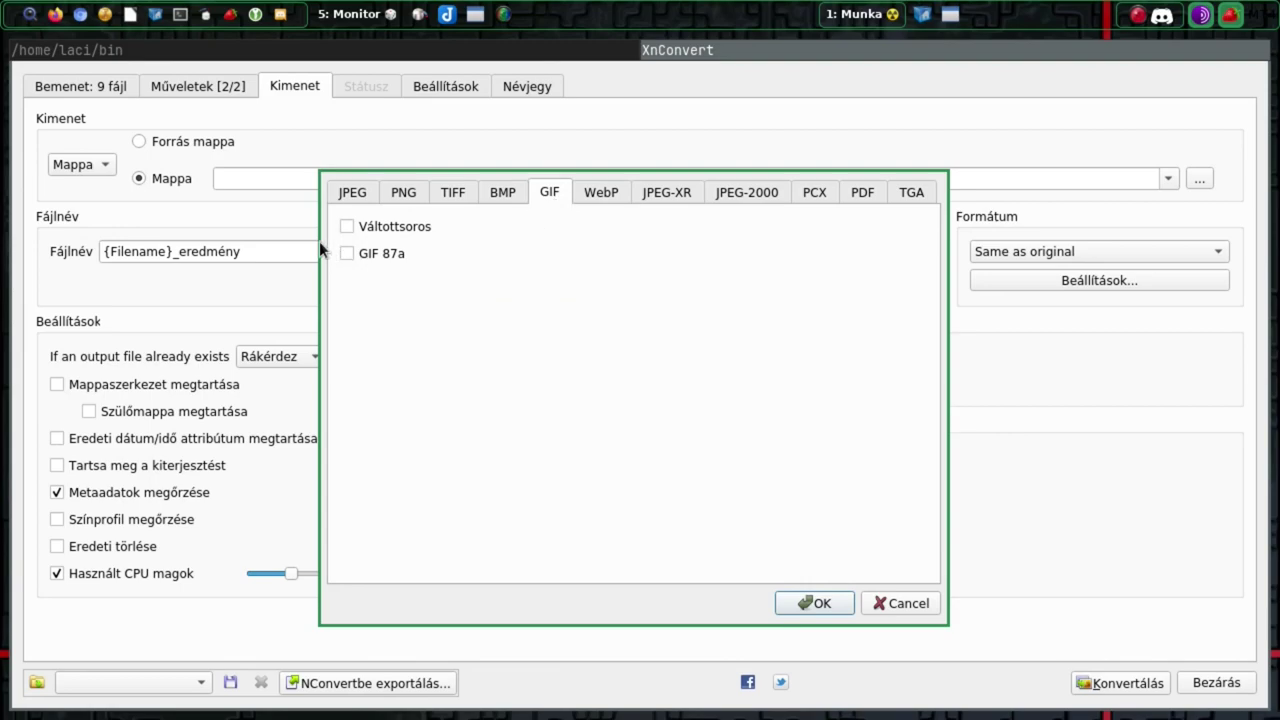
click(367, 188)
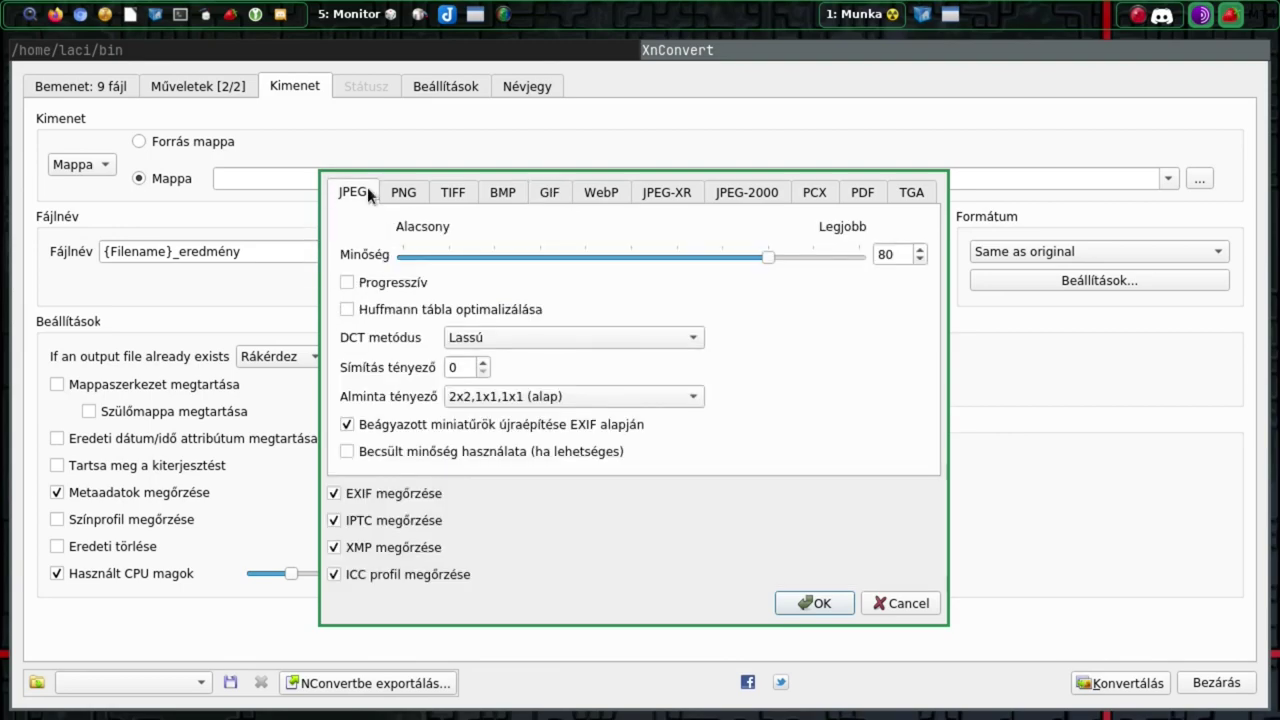
click(404, 195)
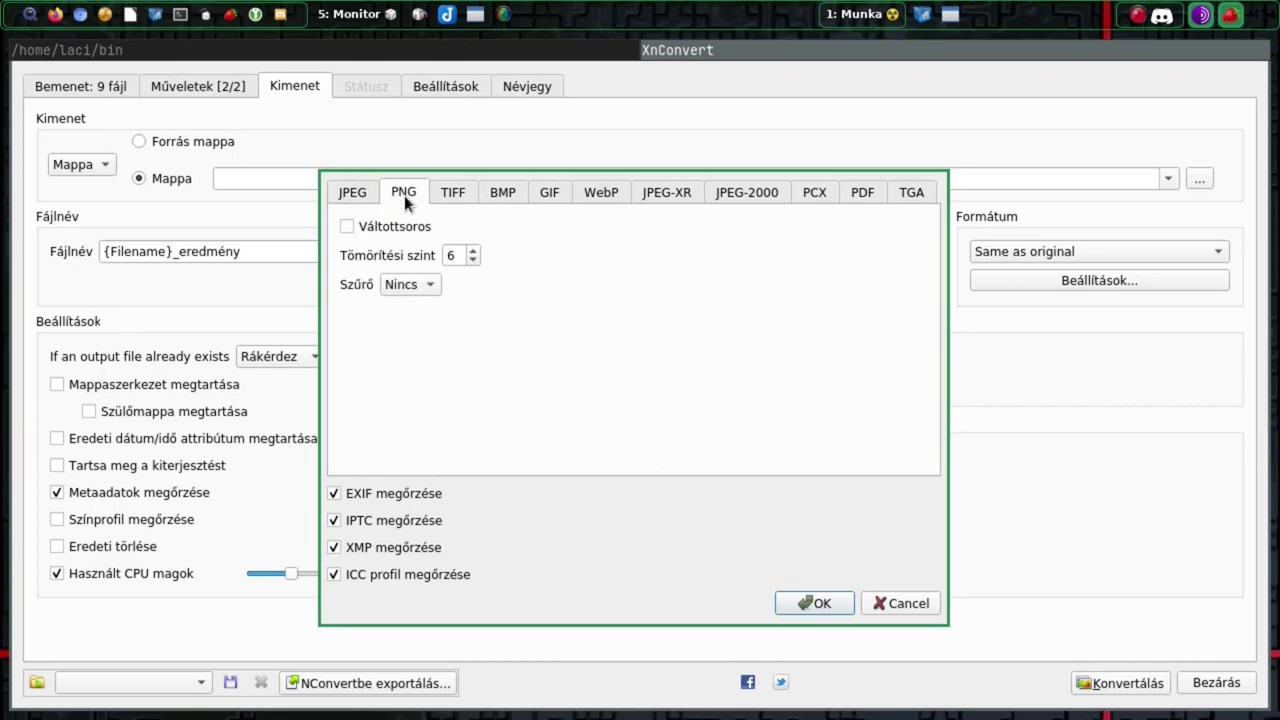
scroll(451, 194, up, 1)
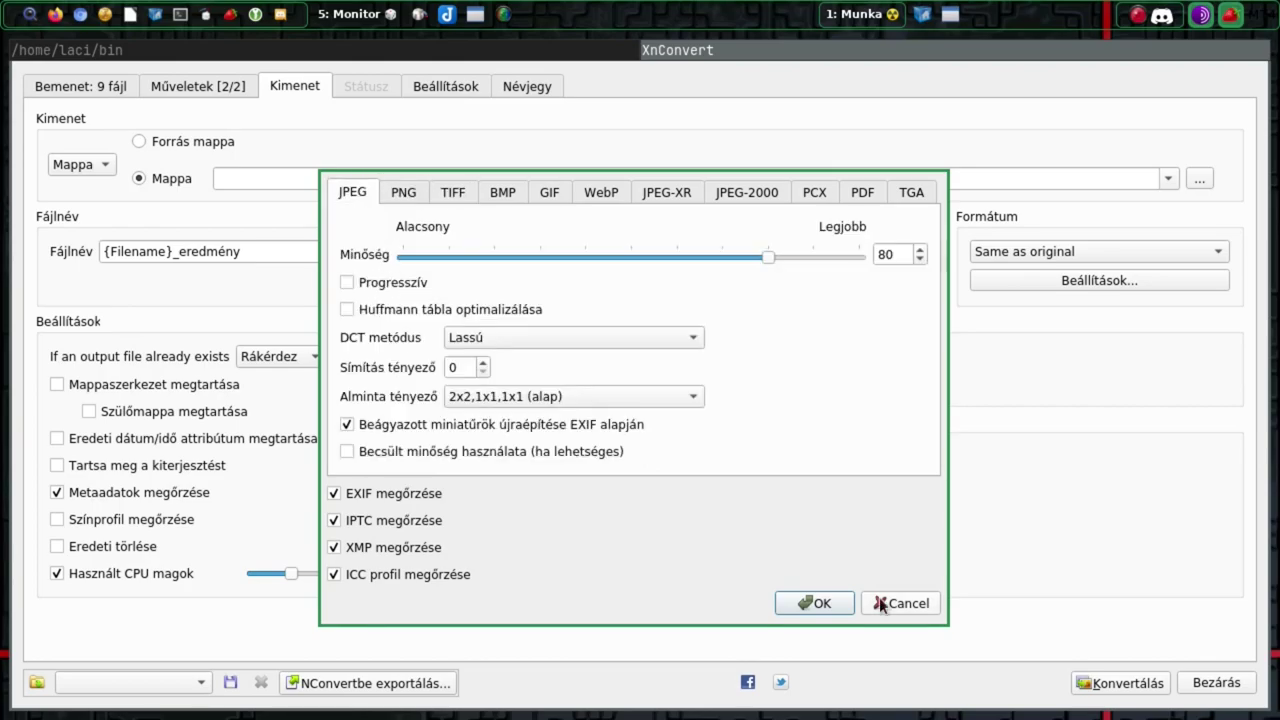
click(816, 602)
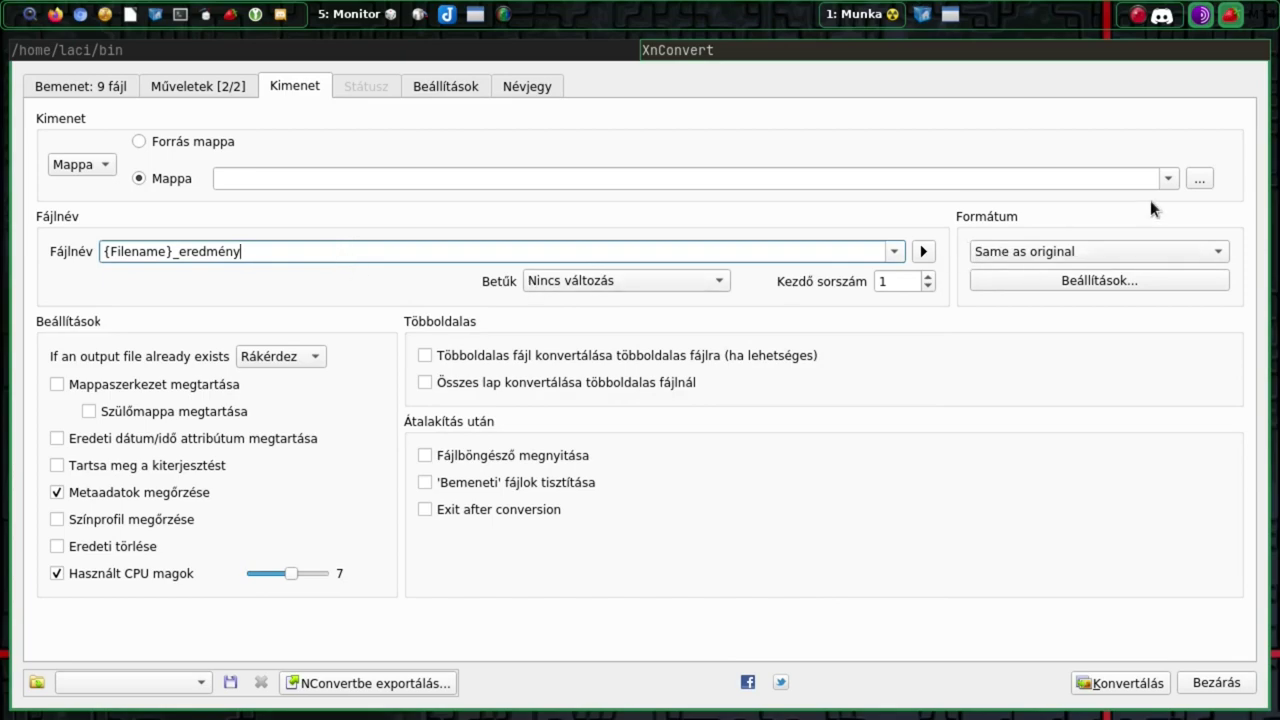
Review the available output formats and file name letter-case options, keeping Same as original and Nincs változás.
click(1099, 253)
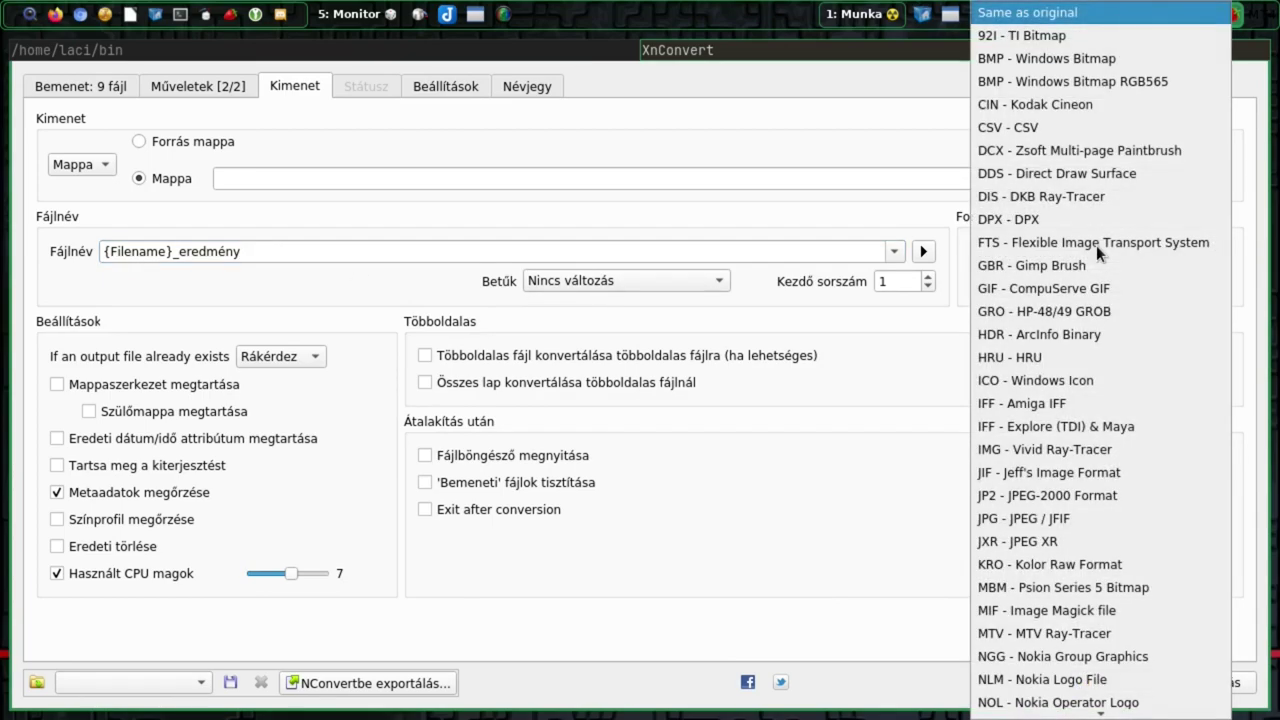
click(845, 349)
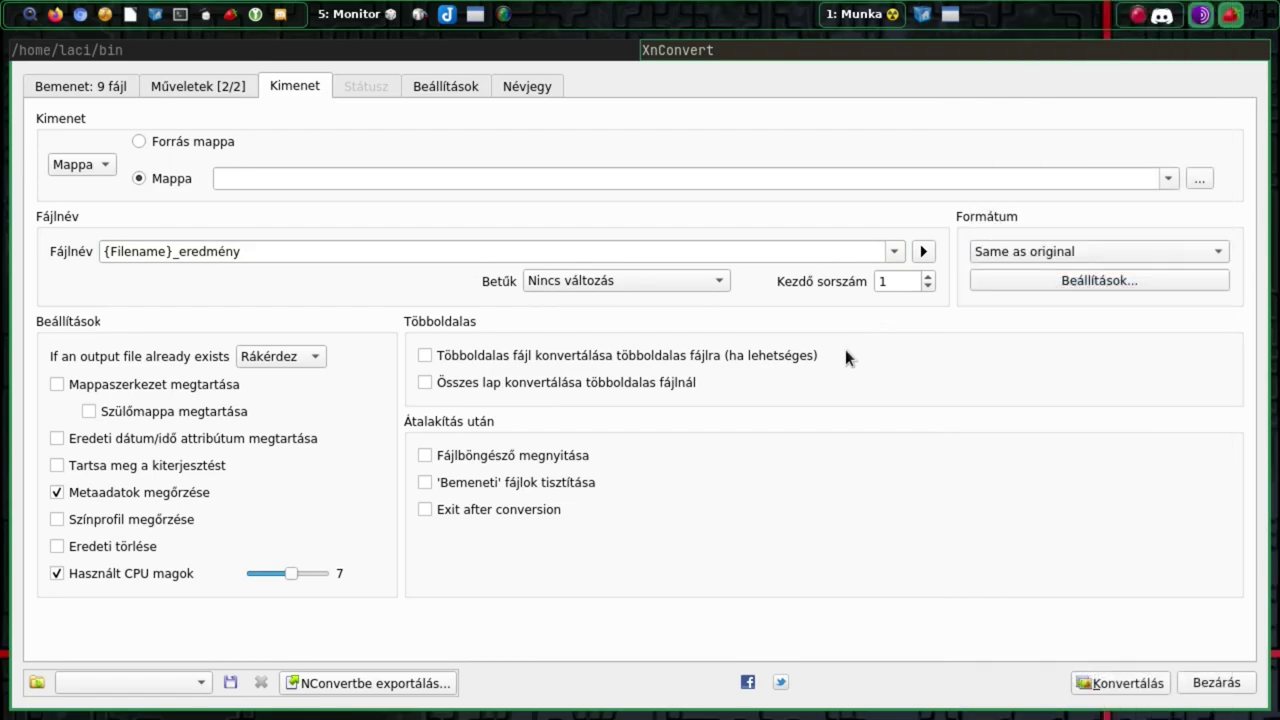
click(657, 281)
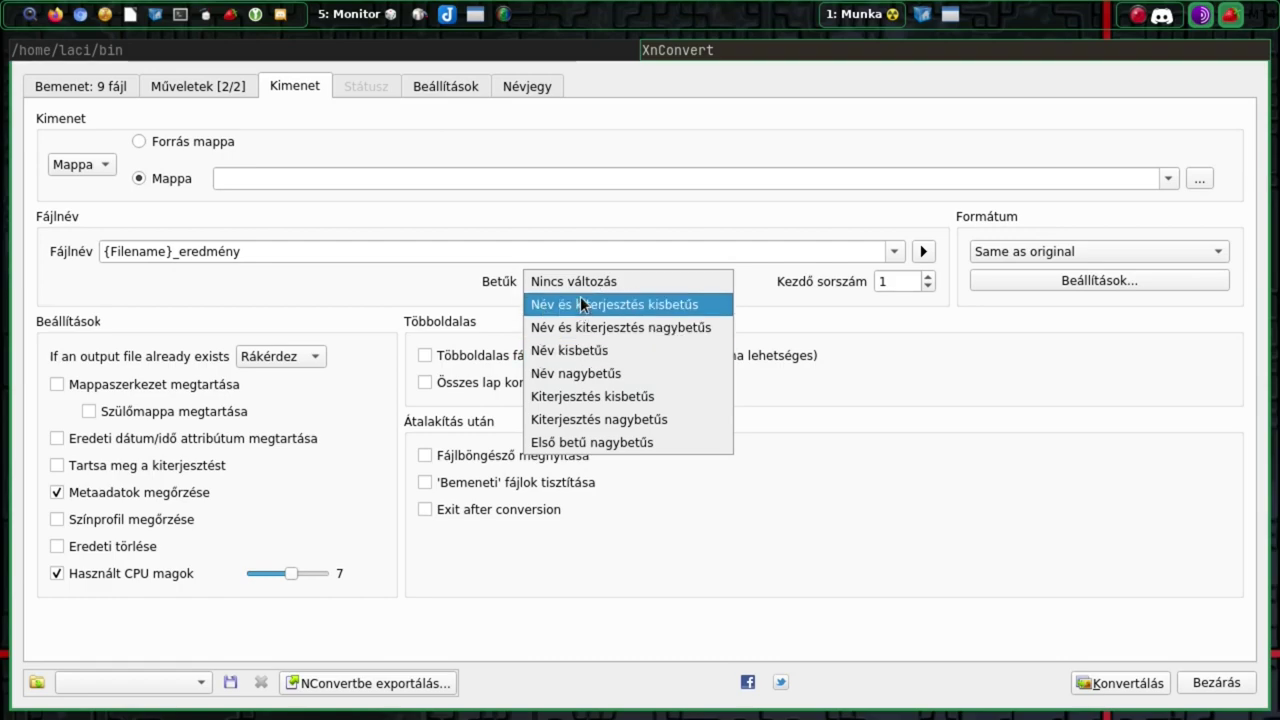
click(888, 549)
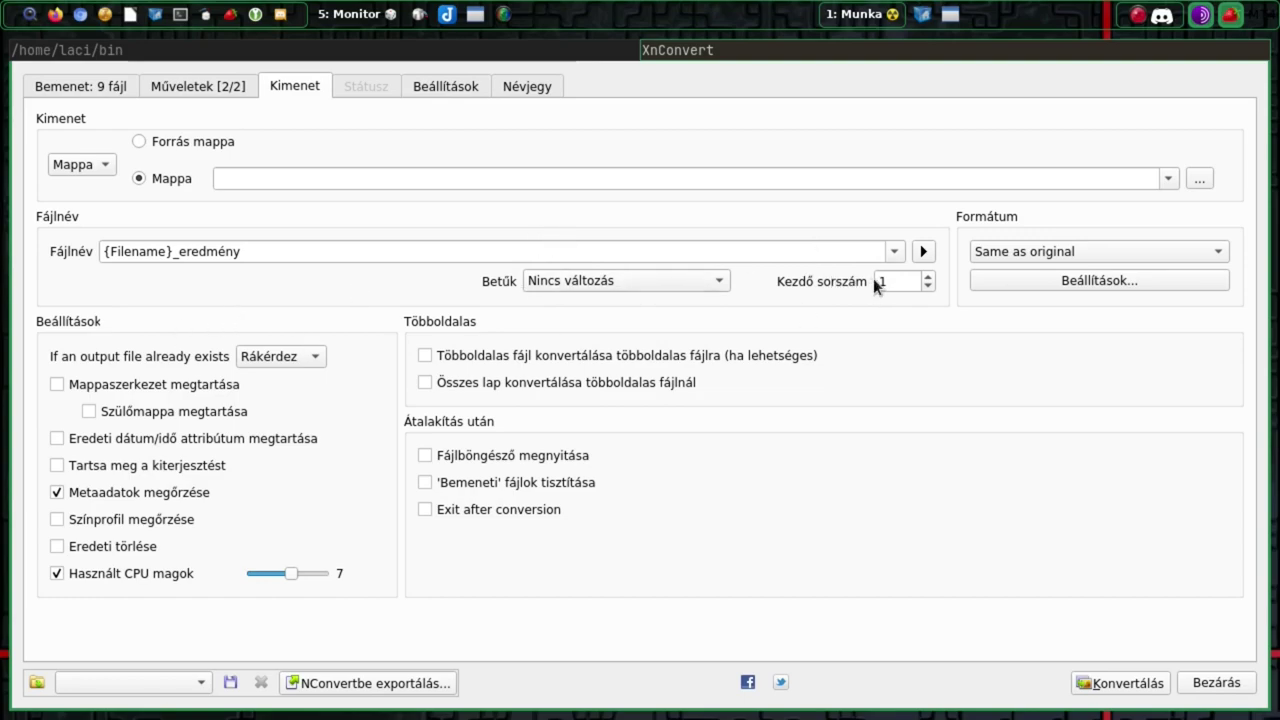
Examine the placeholders available for the output file name, including the EXIF - Kamera fields, without inserting any.
click(921, 252)
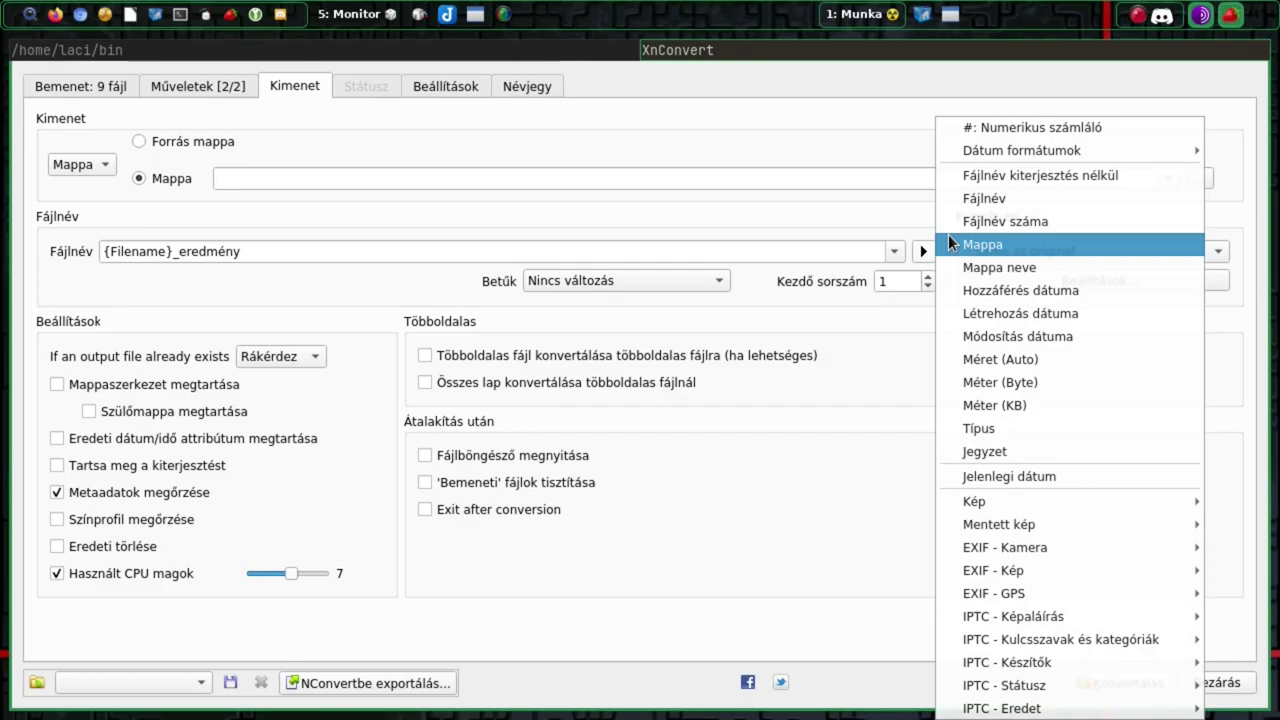
mouse_move(970, 150)
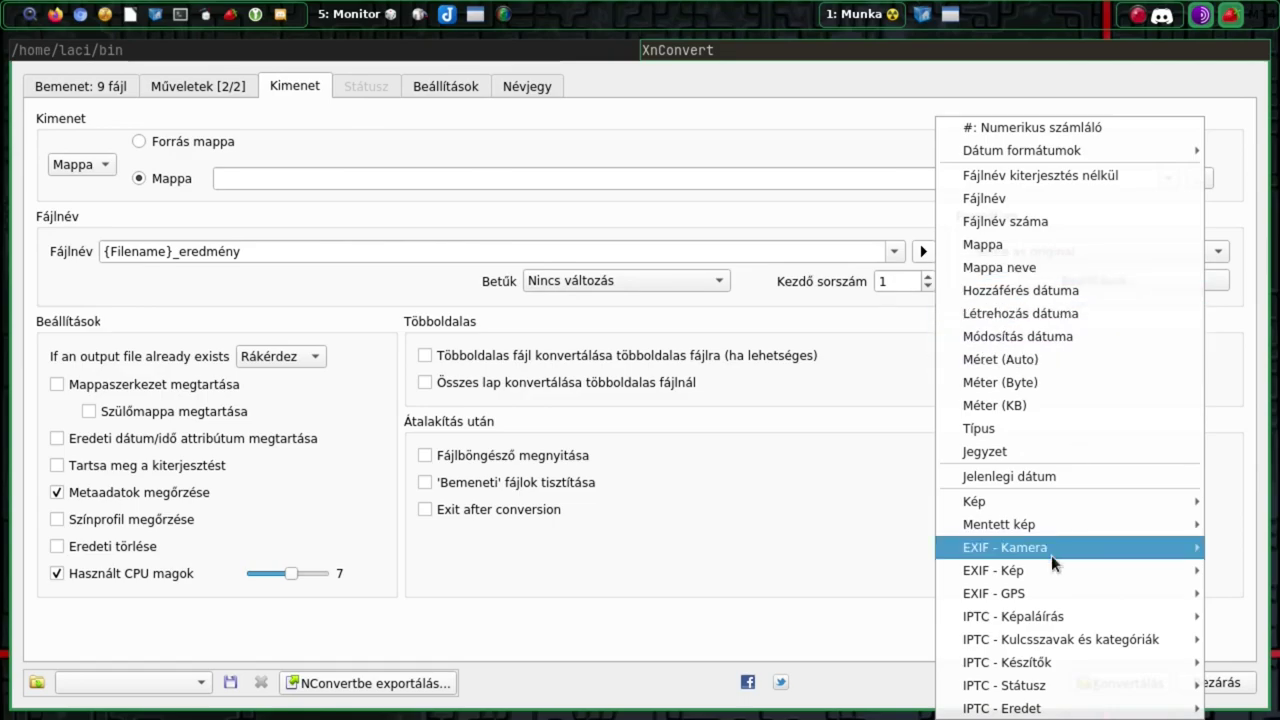
mouse_move(1052, 558)
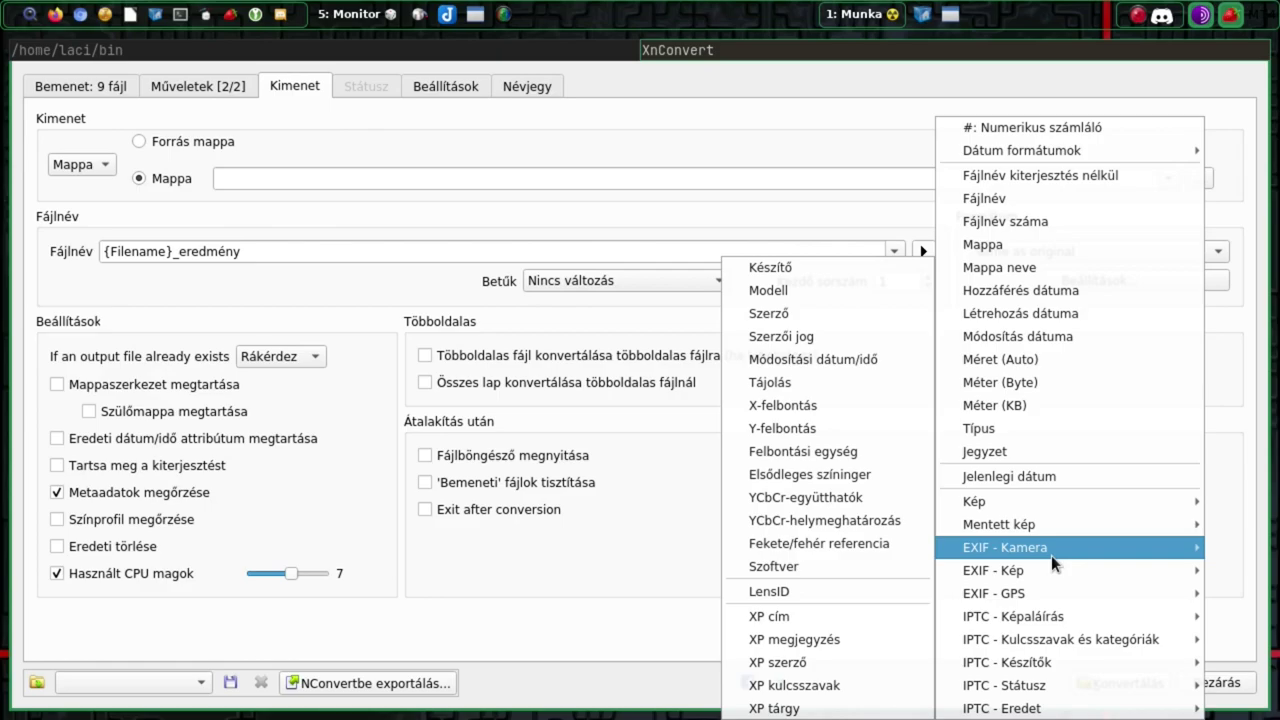
click(333, 281)
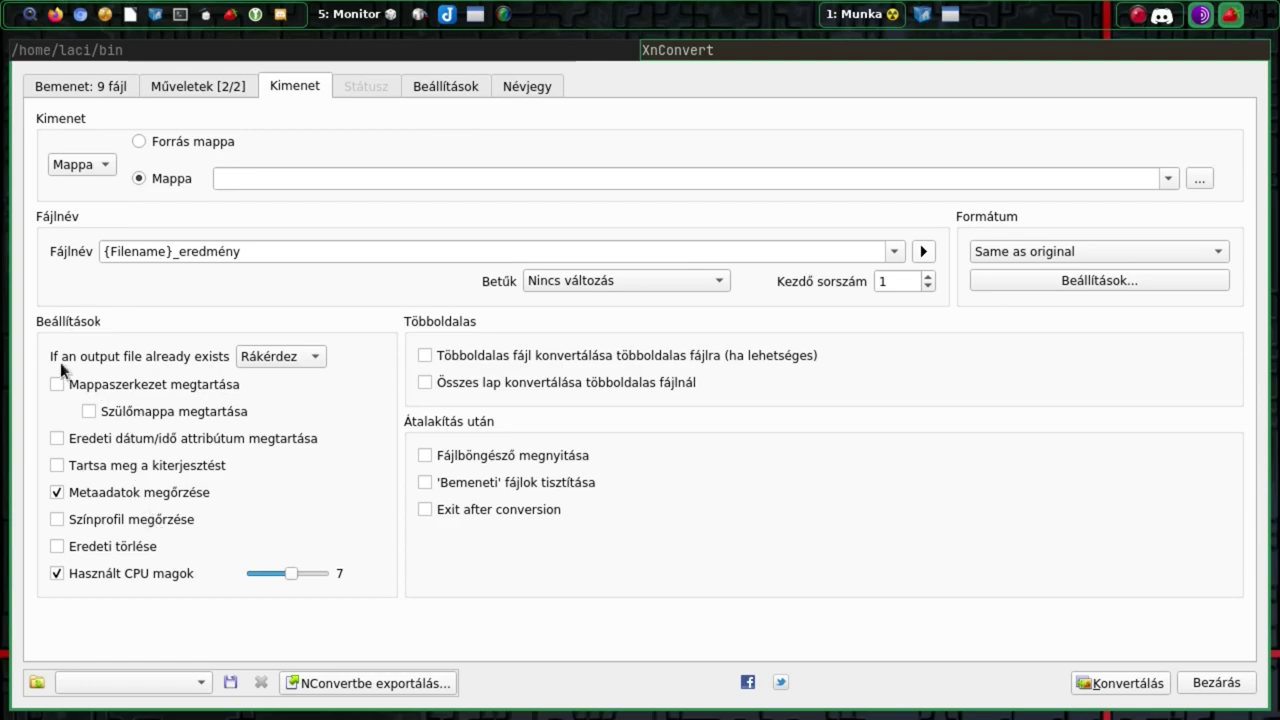
Keep Rákérdez as the action for existing output files and turn off Metaadatok megőrzése.
click(314, 356)
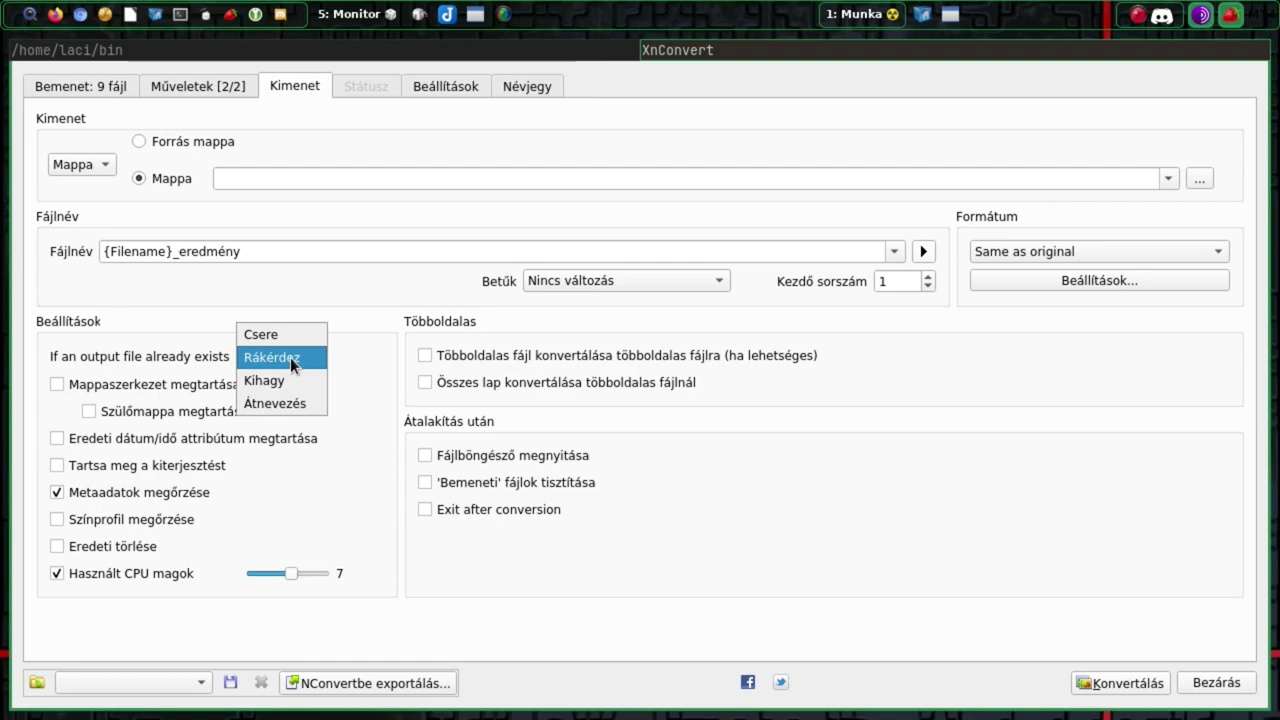
click(290, 357)
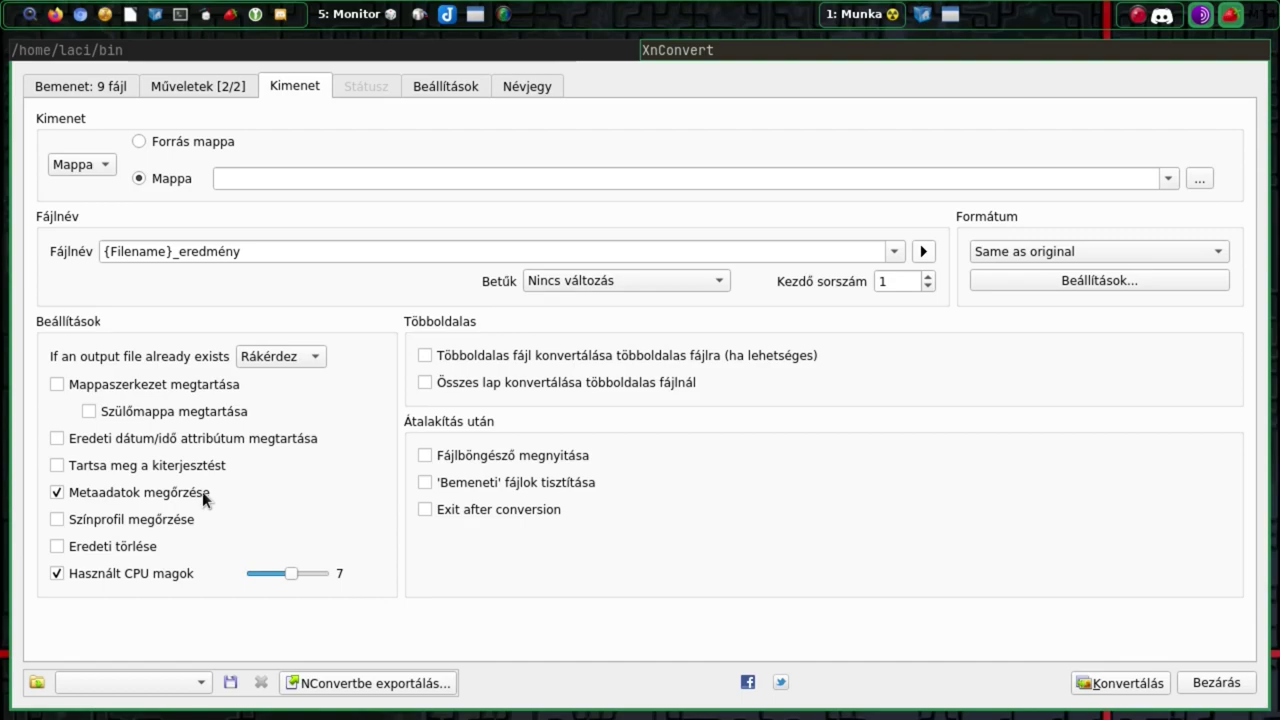
key(space)
Recheck the operations and output settings, and convert all loaded images.
click(182, 86)
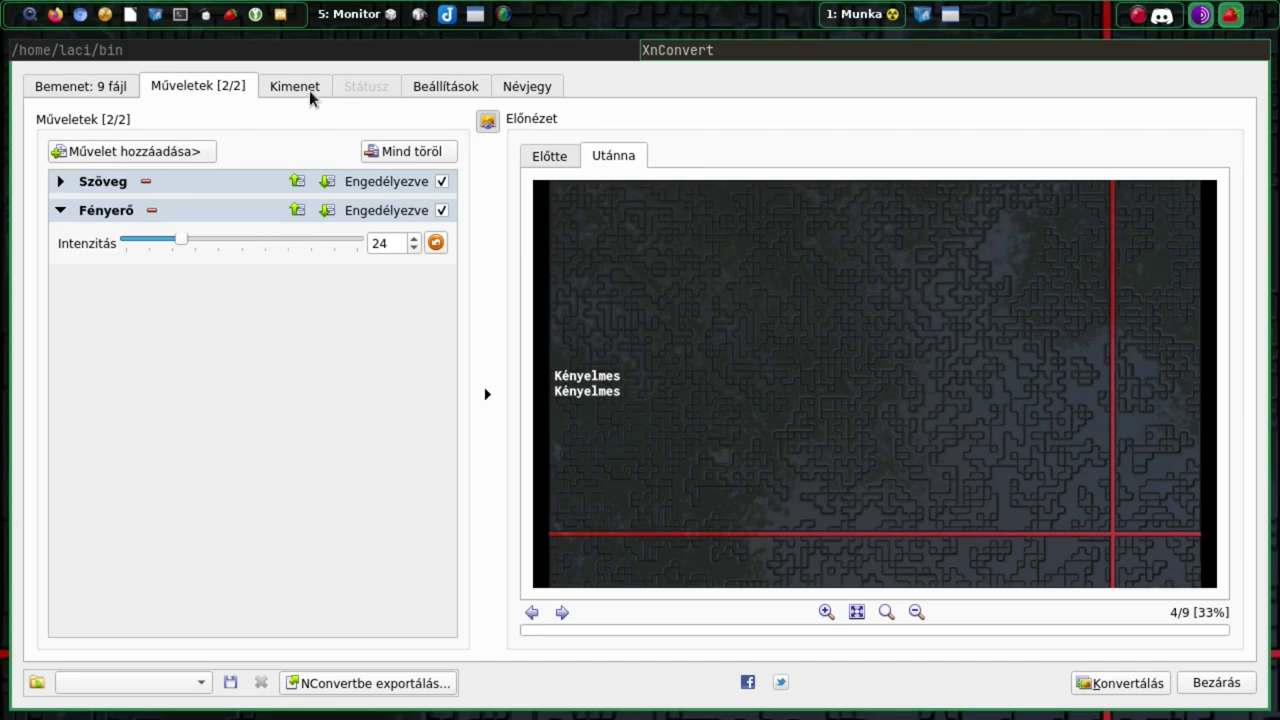
click(277, 87)
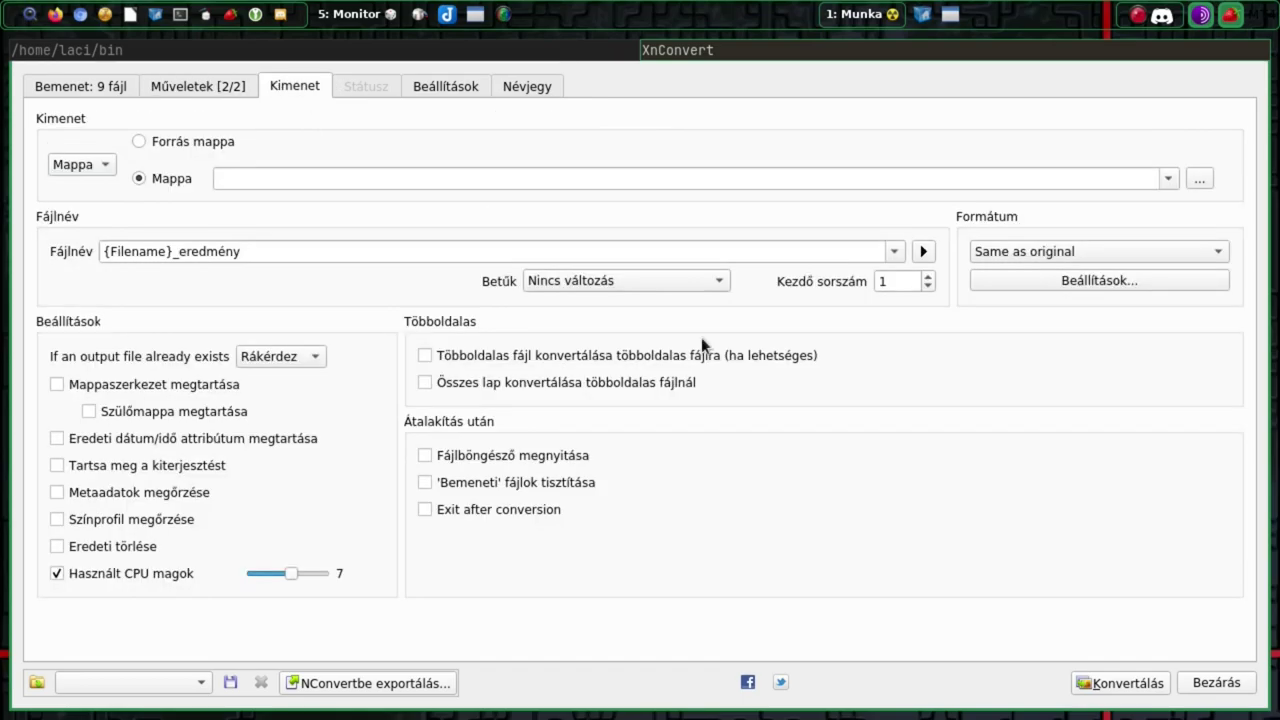
click(1107, 686)
click(818, 366)
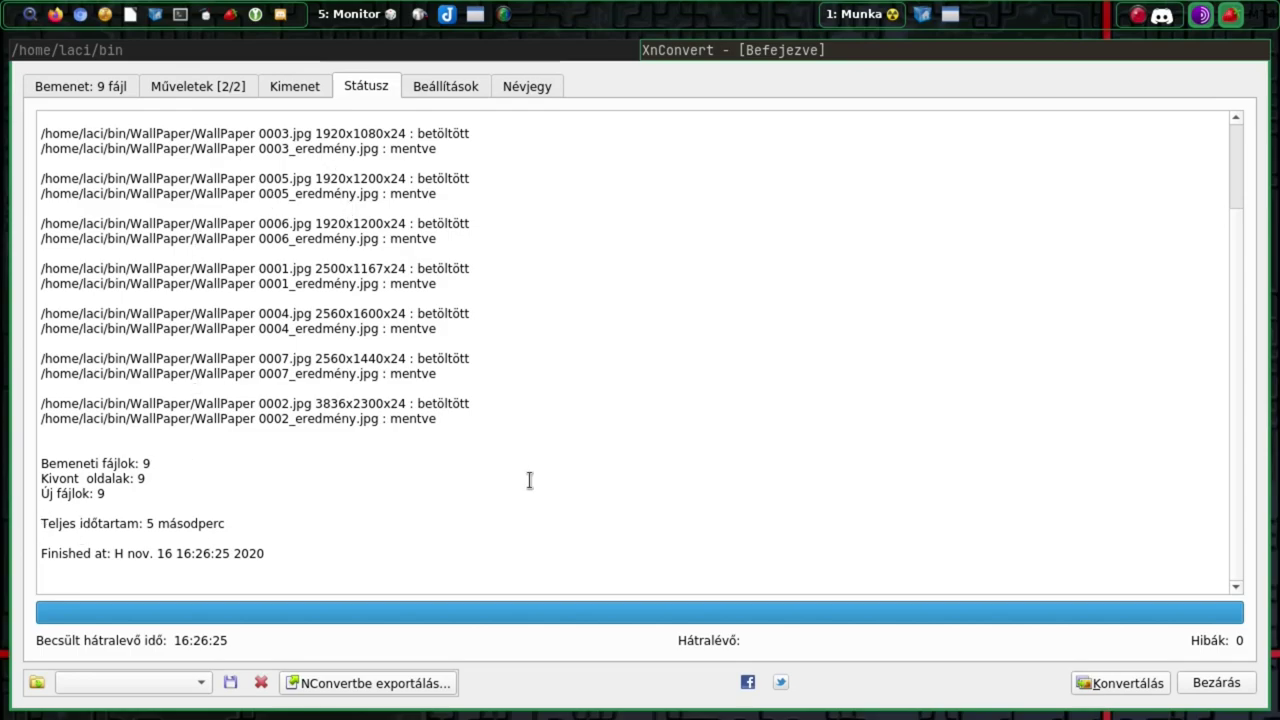
Open the program settings and review the interface languages, keeping <Automatikus>.
click(449, 82)
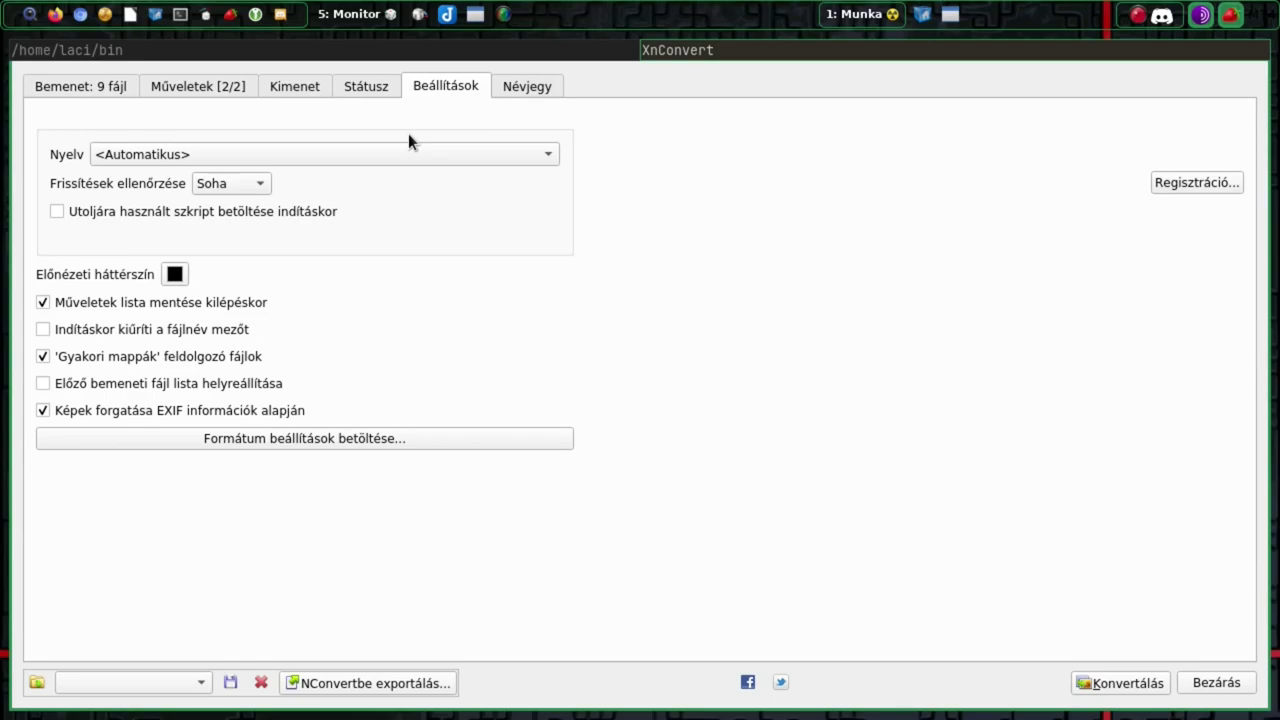
click(374, 147)
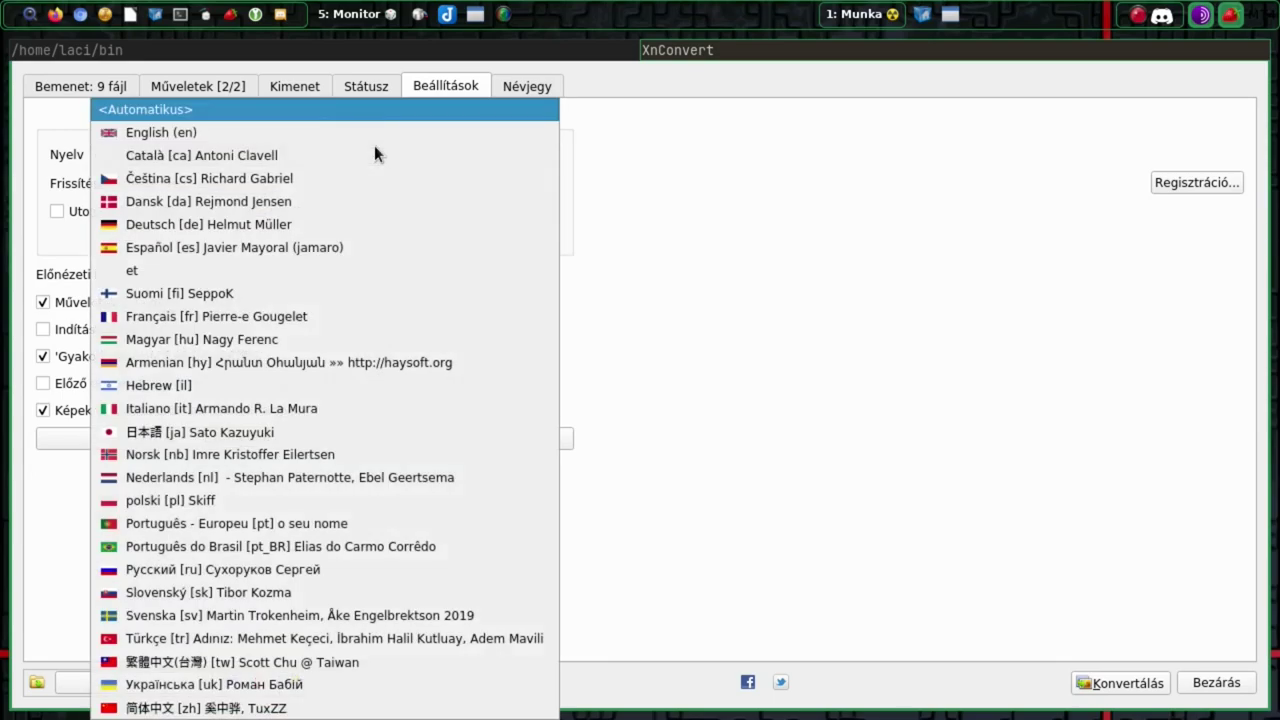
click(372, 115)
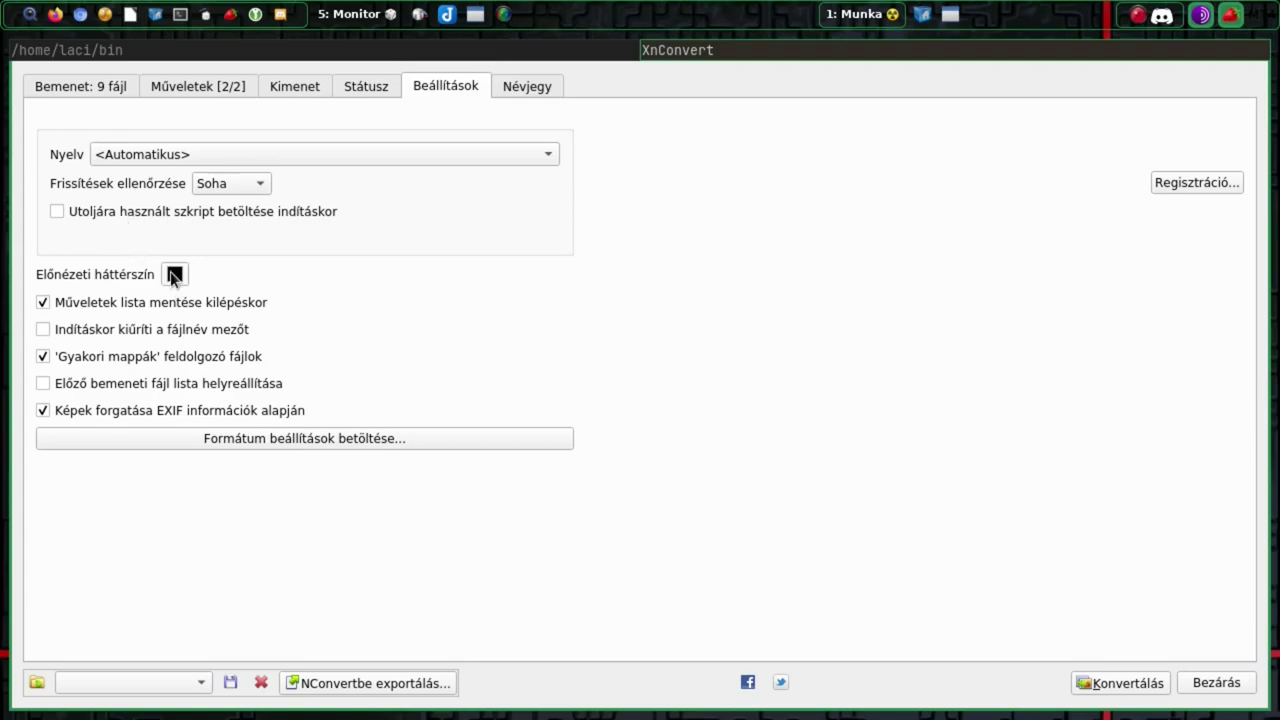
Look over the input files and the operation list alongside the program setting for saving operations on exit.
click(107, 87)
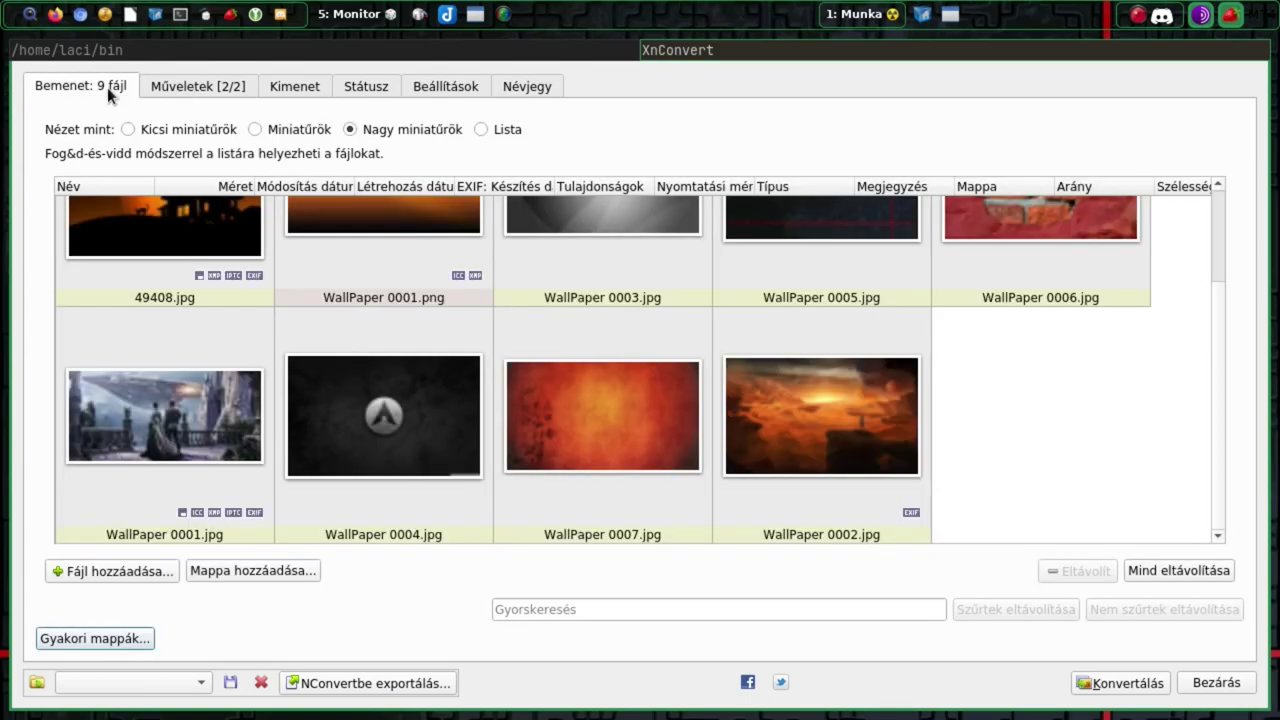
click(196, 88)
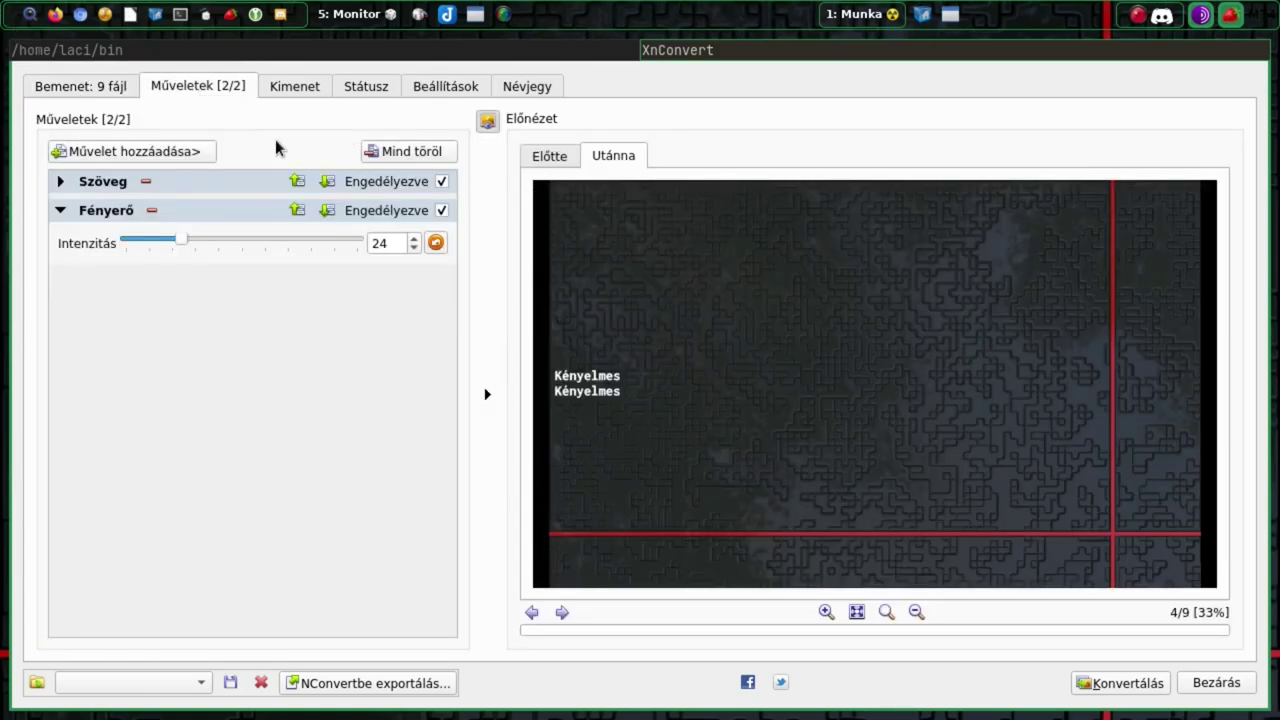
click(442, 89)
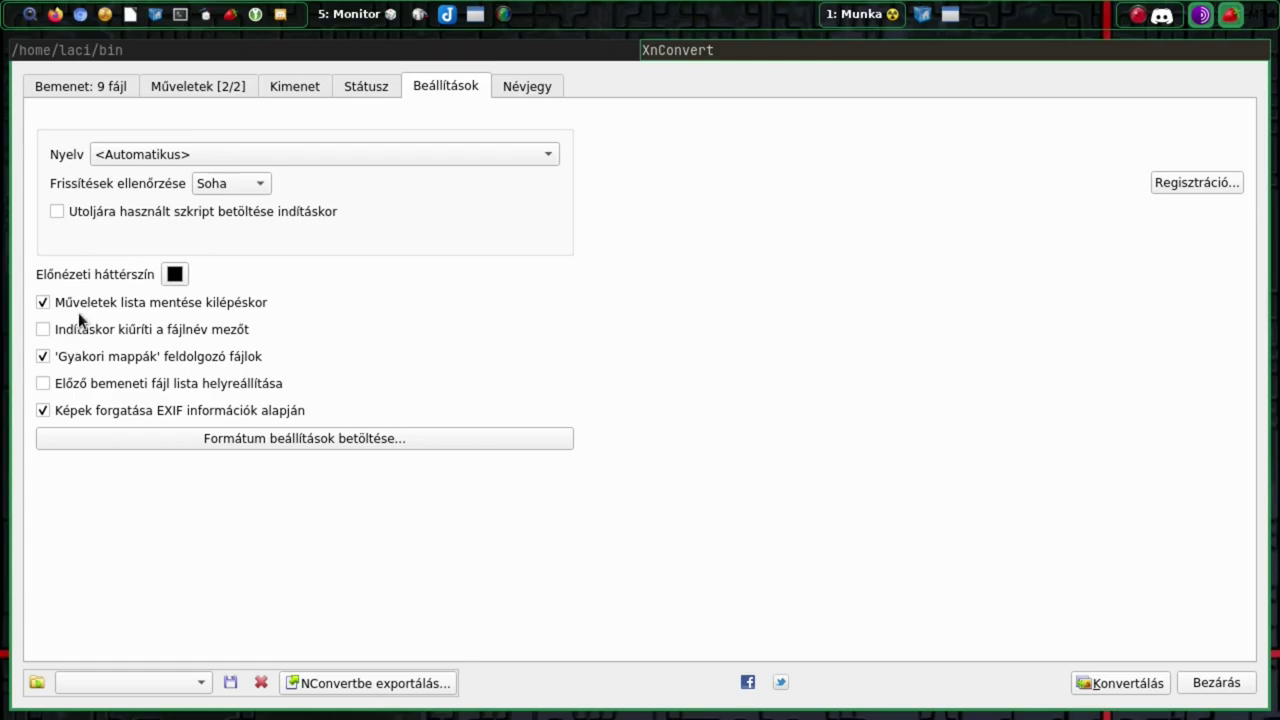
click(170, 91)
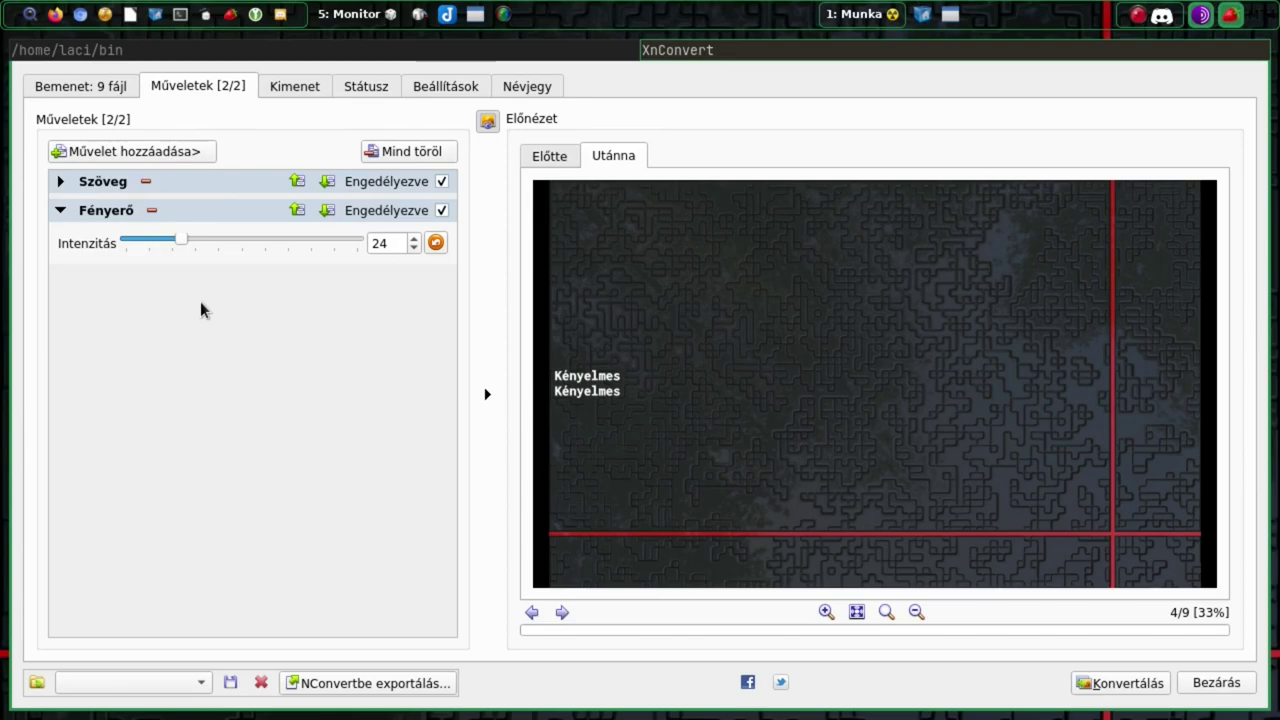
Turn off 'Gyakori mappák' feldolgozó fájlok, and in the format loading settings keep Beágyazott előnézet for Kamera RAW and enable Olvasási hibák kihagyása.
click(420, 87)
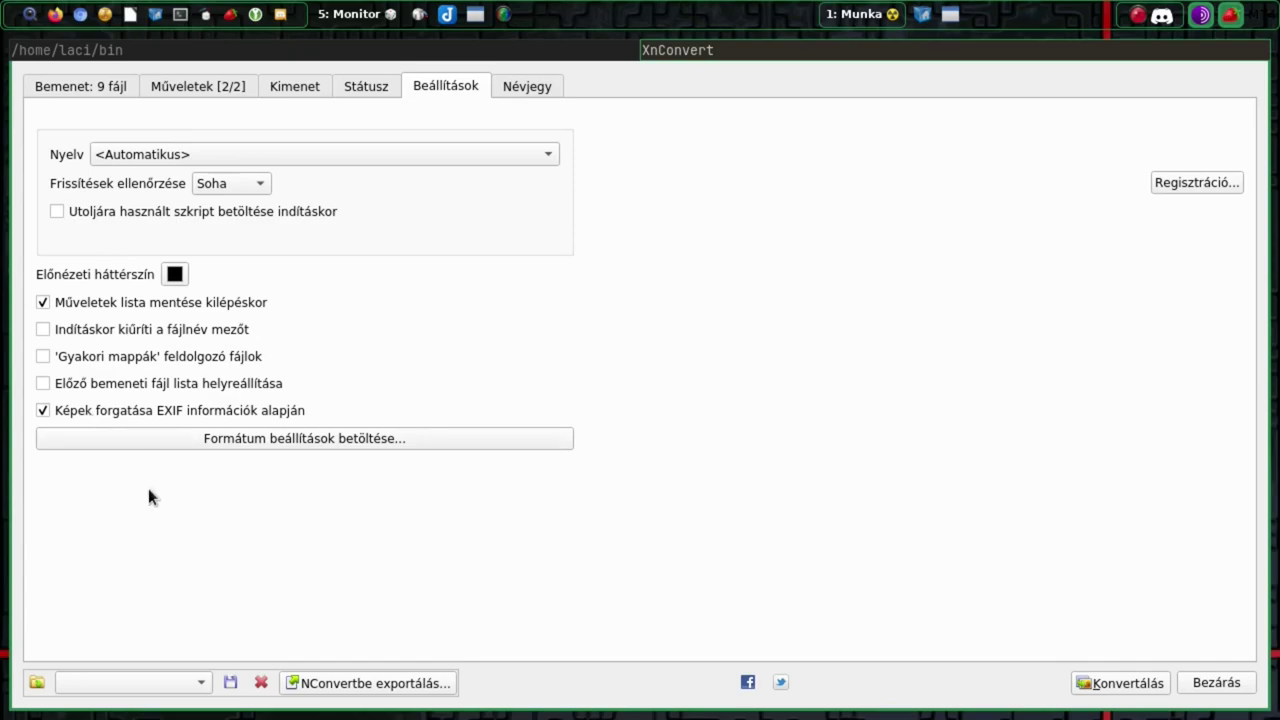
click(266, 440)
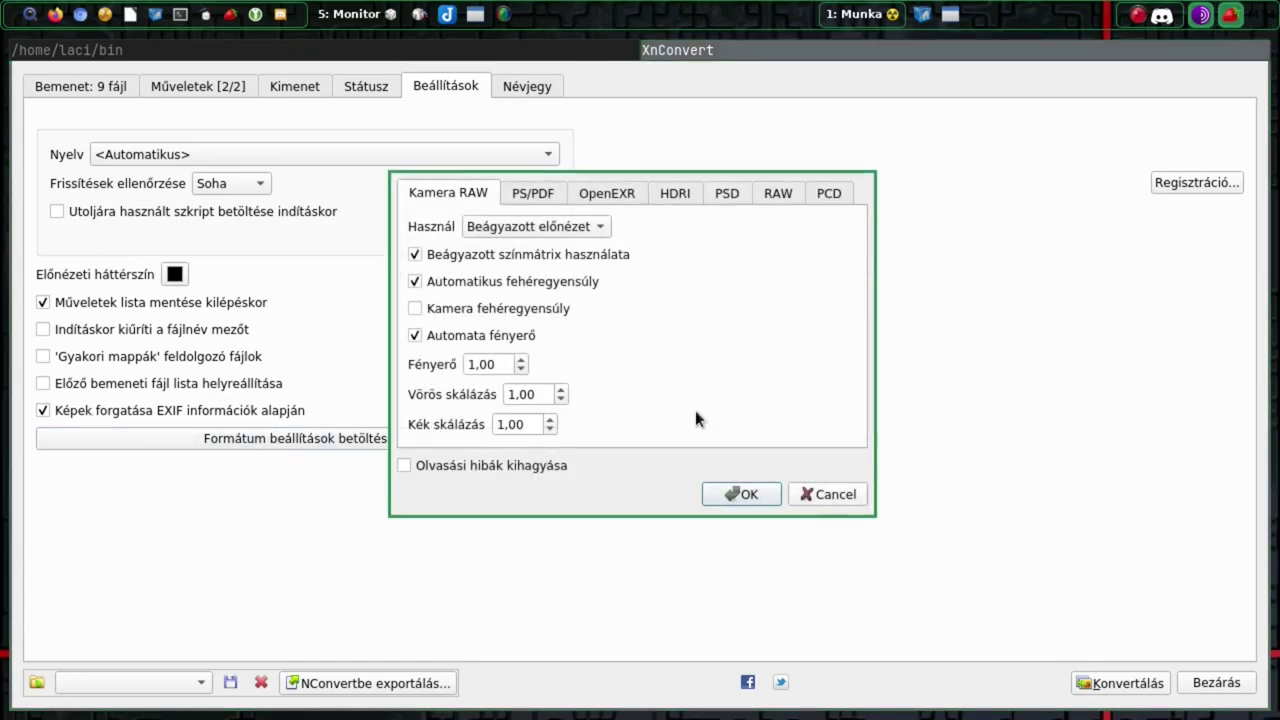
click(548, 229)
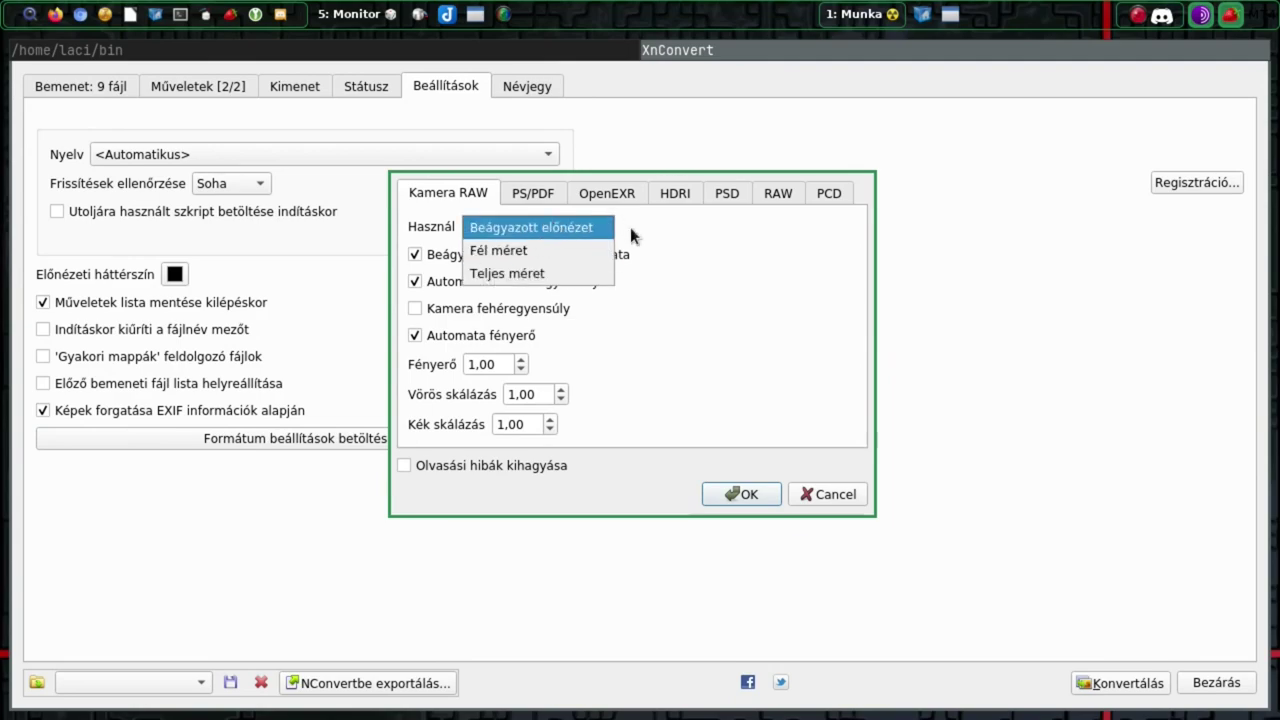
click(580, 228)
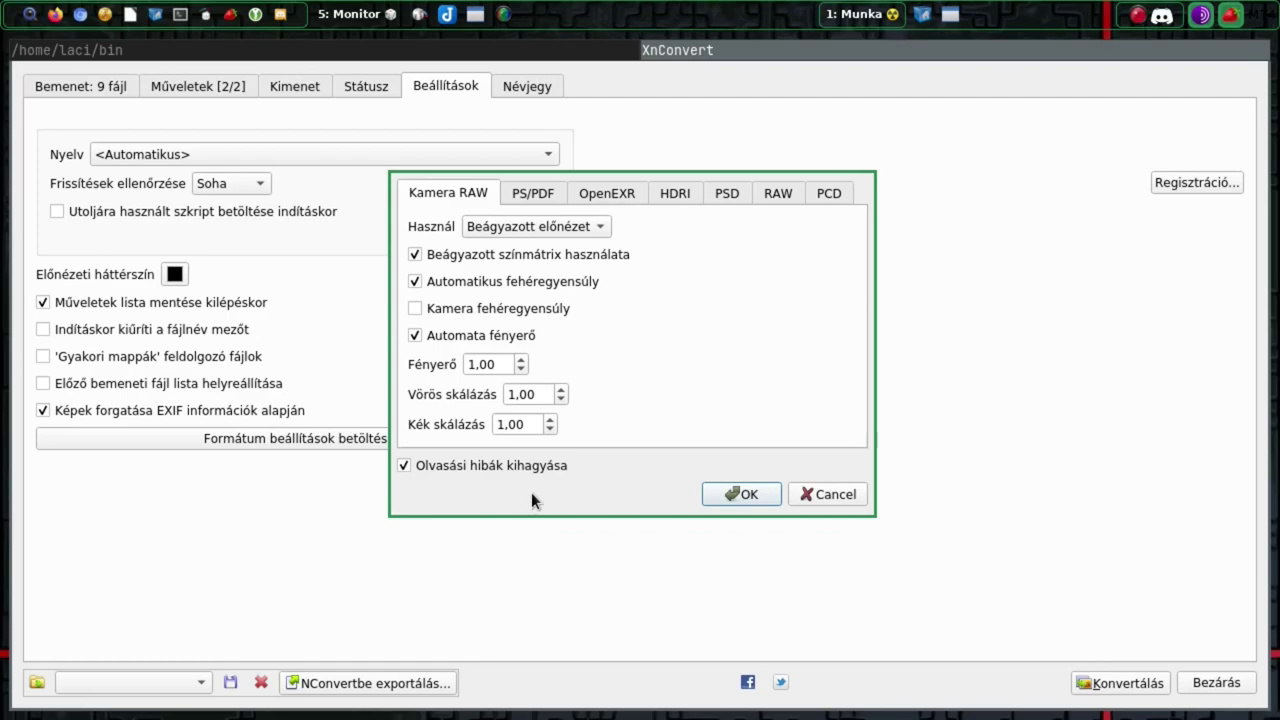
Review the PS/PDF, OpenEXR, HDRI, PSD, RAW and PCD loading settings, and accept the format loading settings.
click(522, 192)
click(597, 190)
click(690, 191)
click(727, 193)
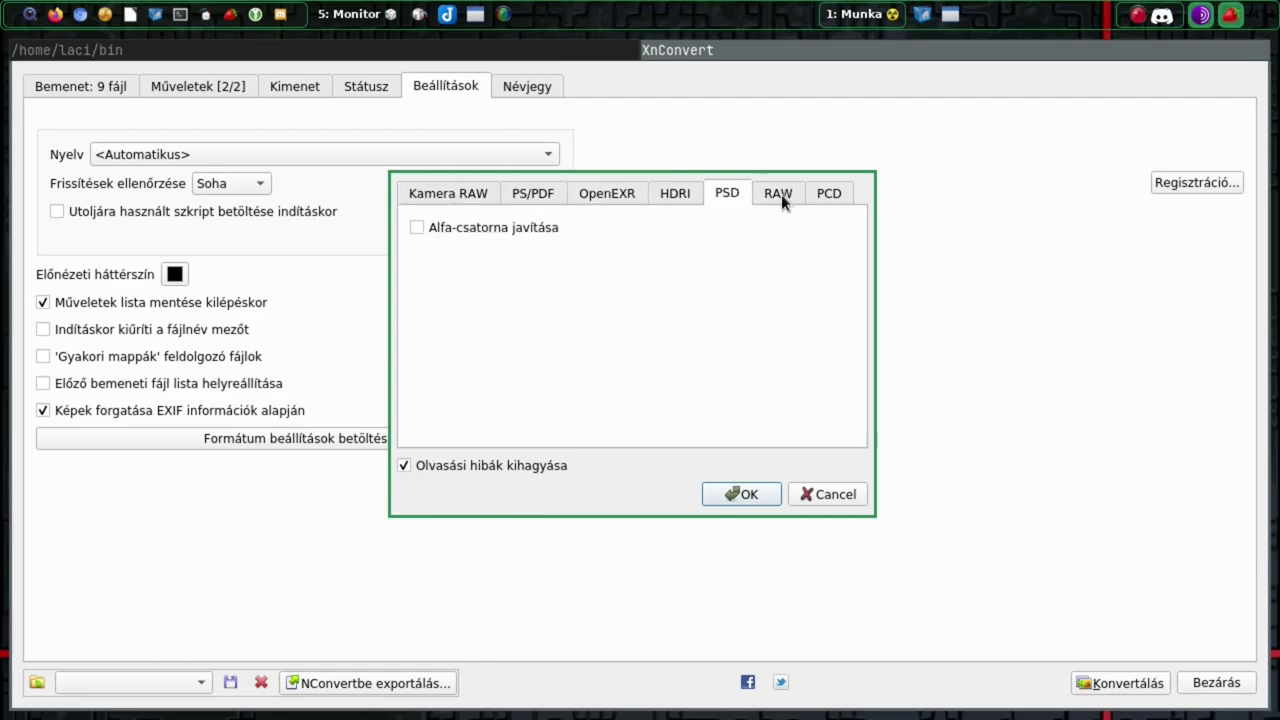
click(781, 194)
click(843, 193)
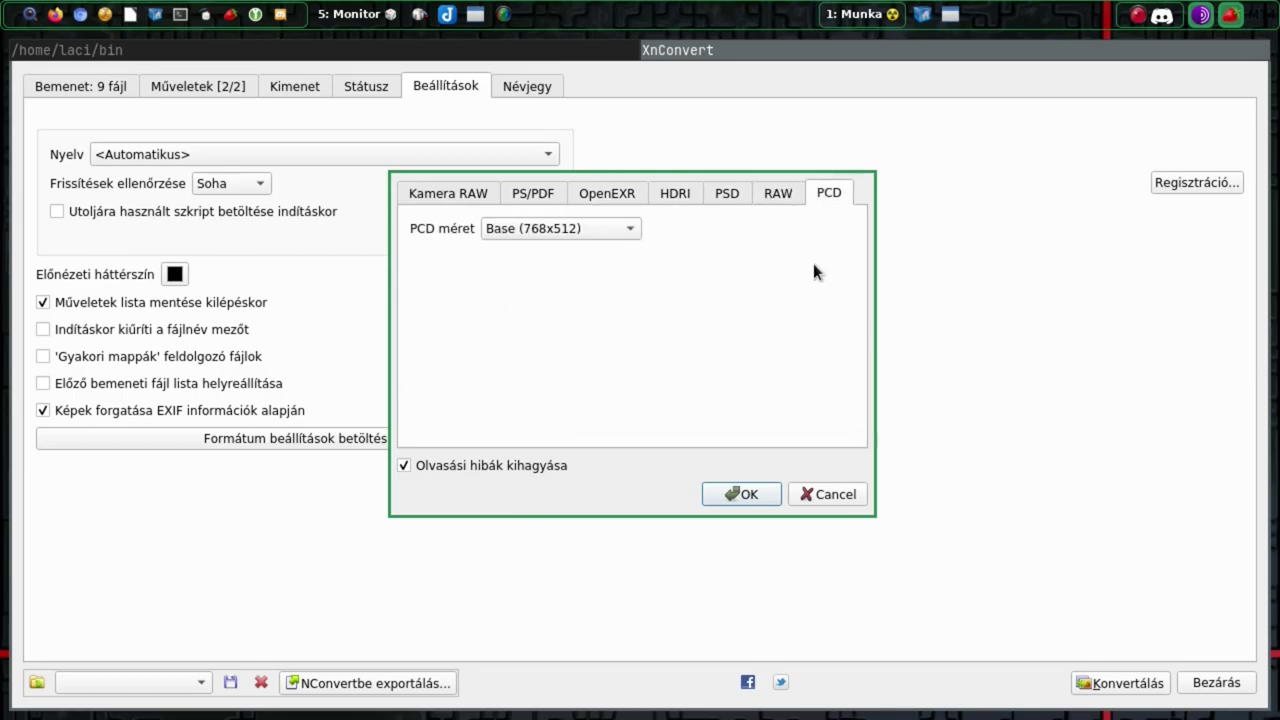
click(738, 485)
View the program information, open its xnconvert.com link in Chromium, and skim the product description and screenshots.
click(516, 89)
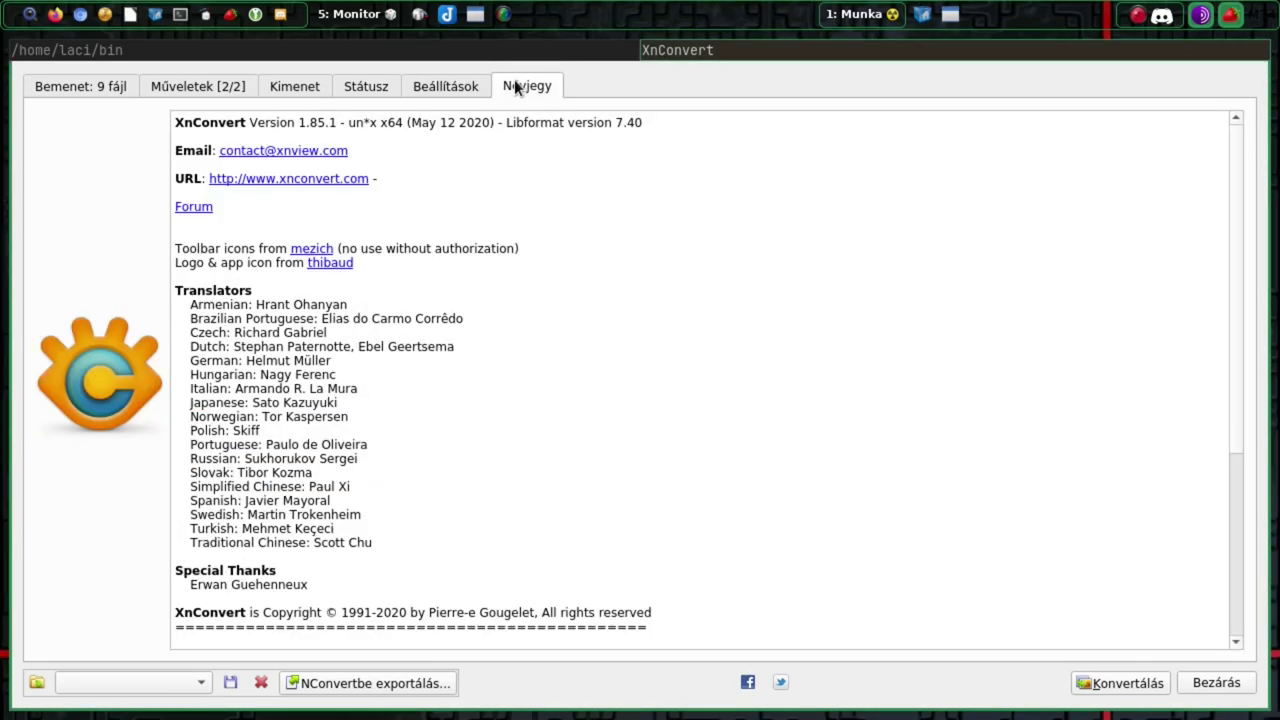
click(247, 184)
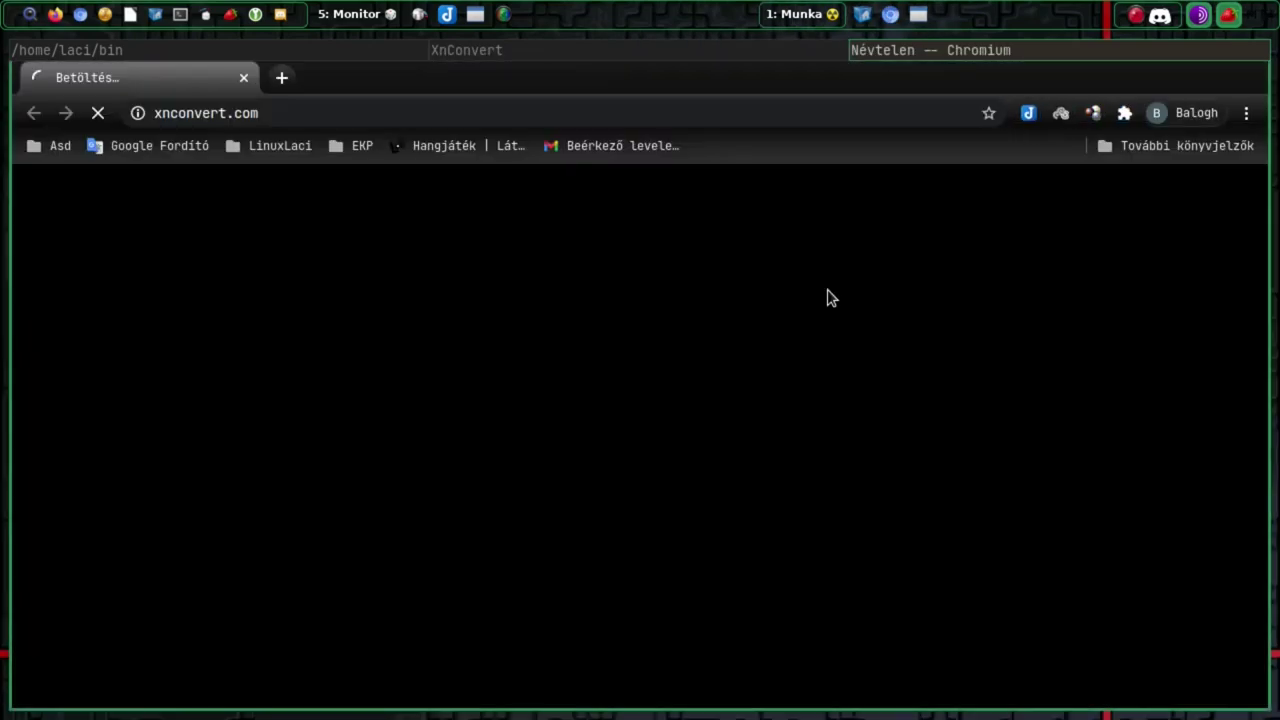
scroll(620, 380, down, 5)
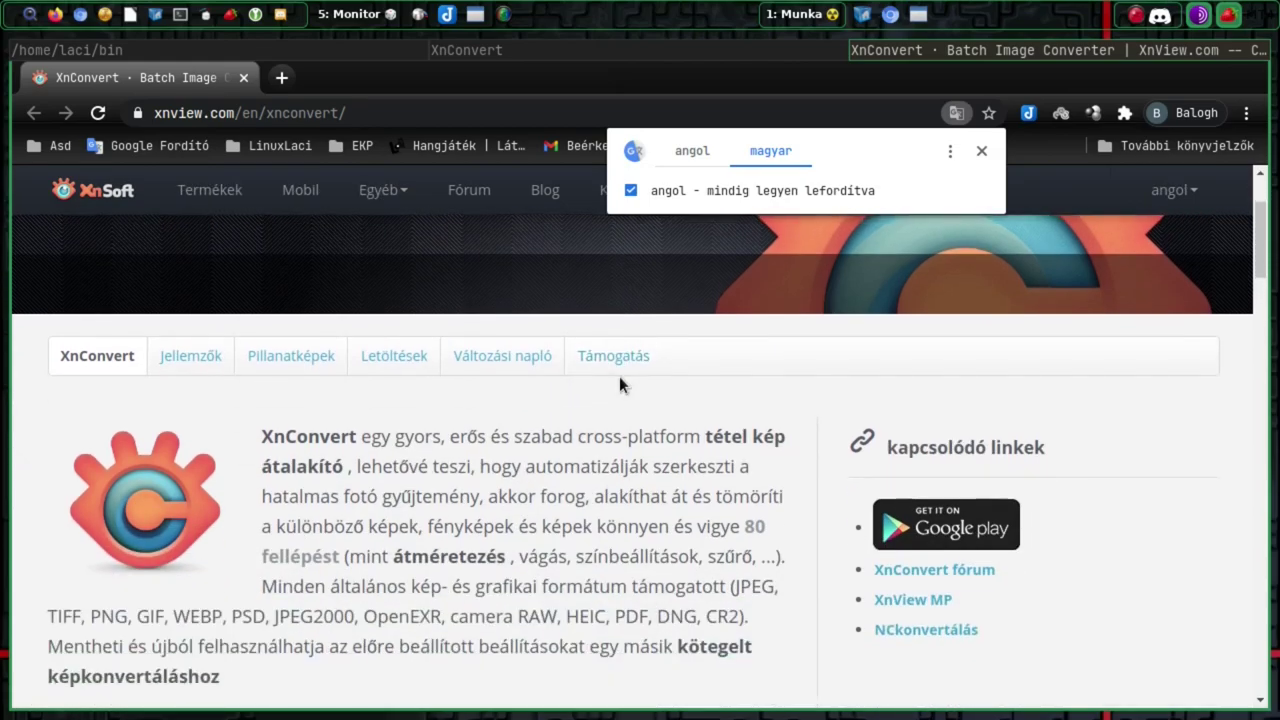
scroll(617, 373, down, 15)
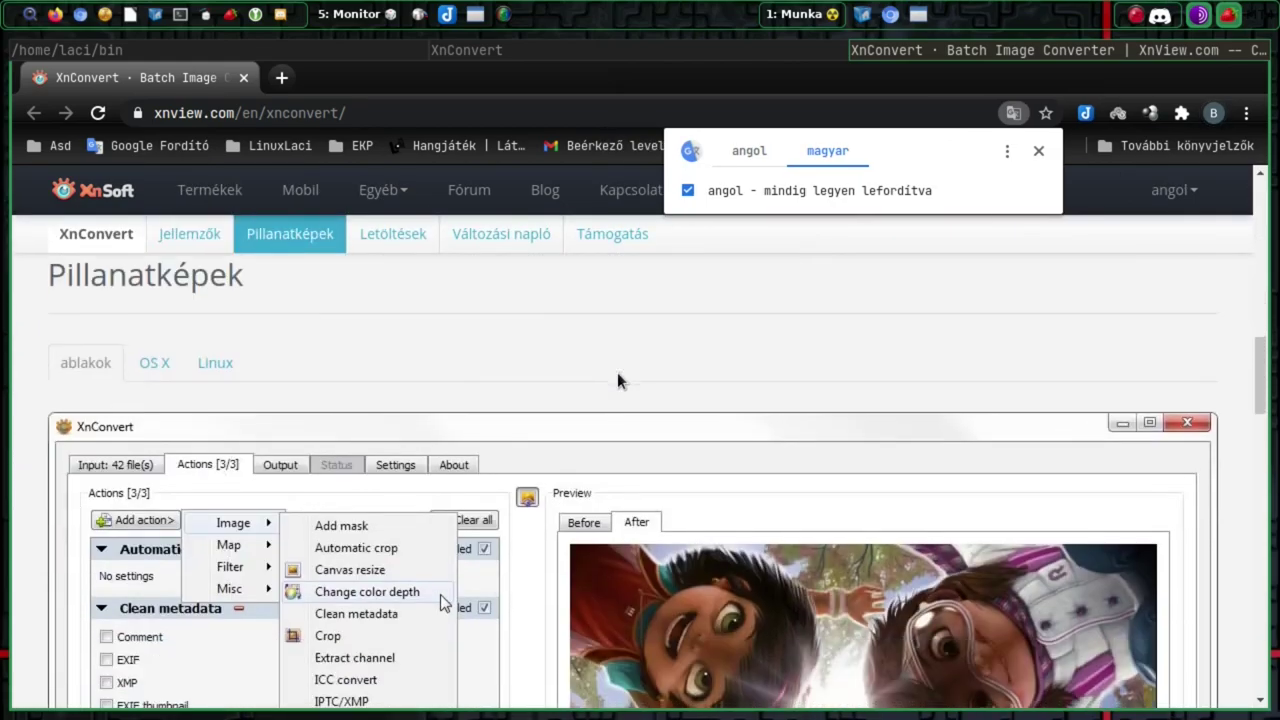
Examine the licence prices and the Windows, Mac and Linux download packages on the XnConvert page.
scroll(617, 380, down, 3)
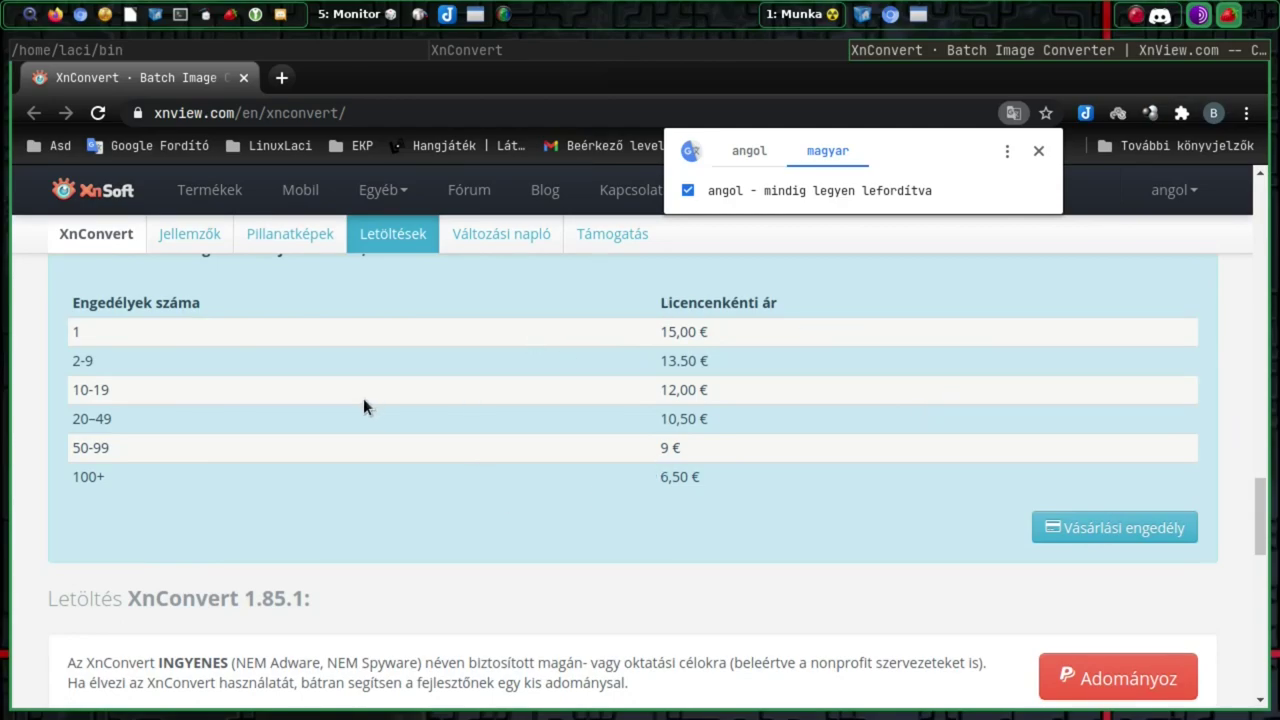
scroll(363, 398, down, 2)
scroll(362, 397, up, 2)
scroll(362, 397, up, 1)
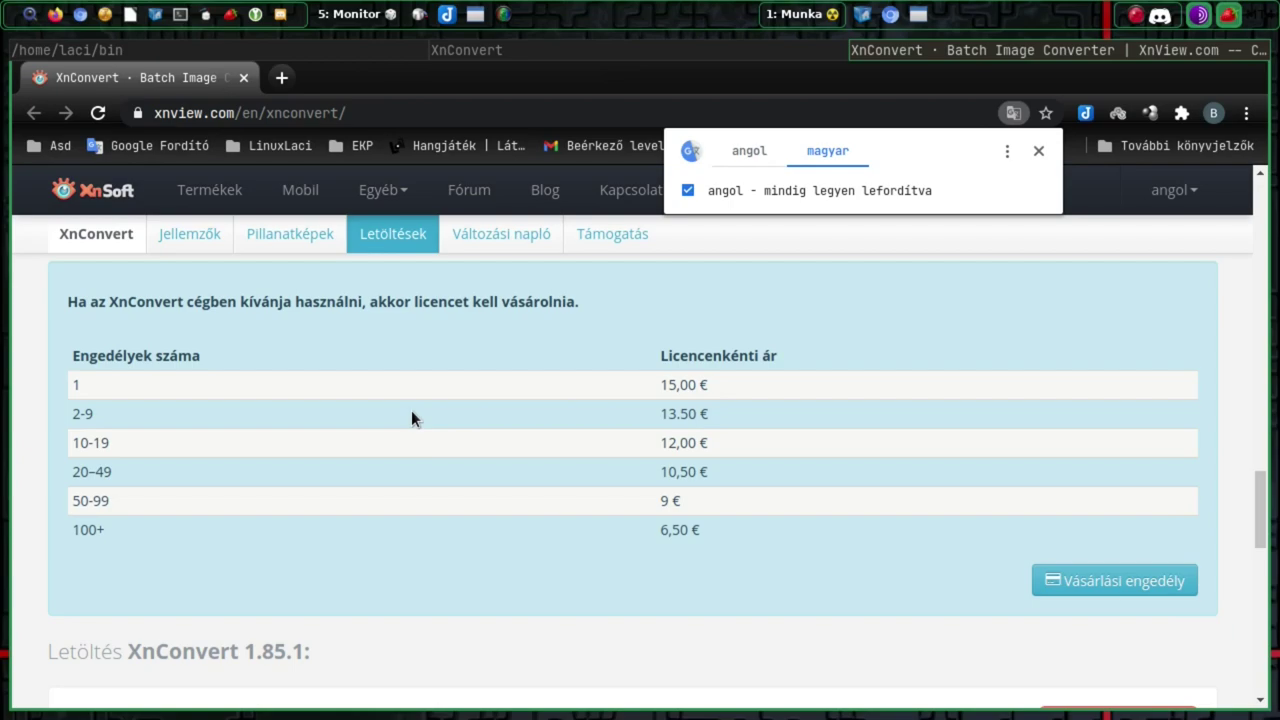
scroll(406, 418, down, 3)
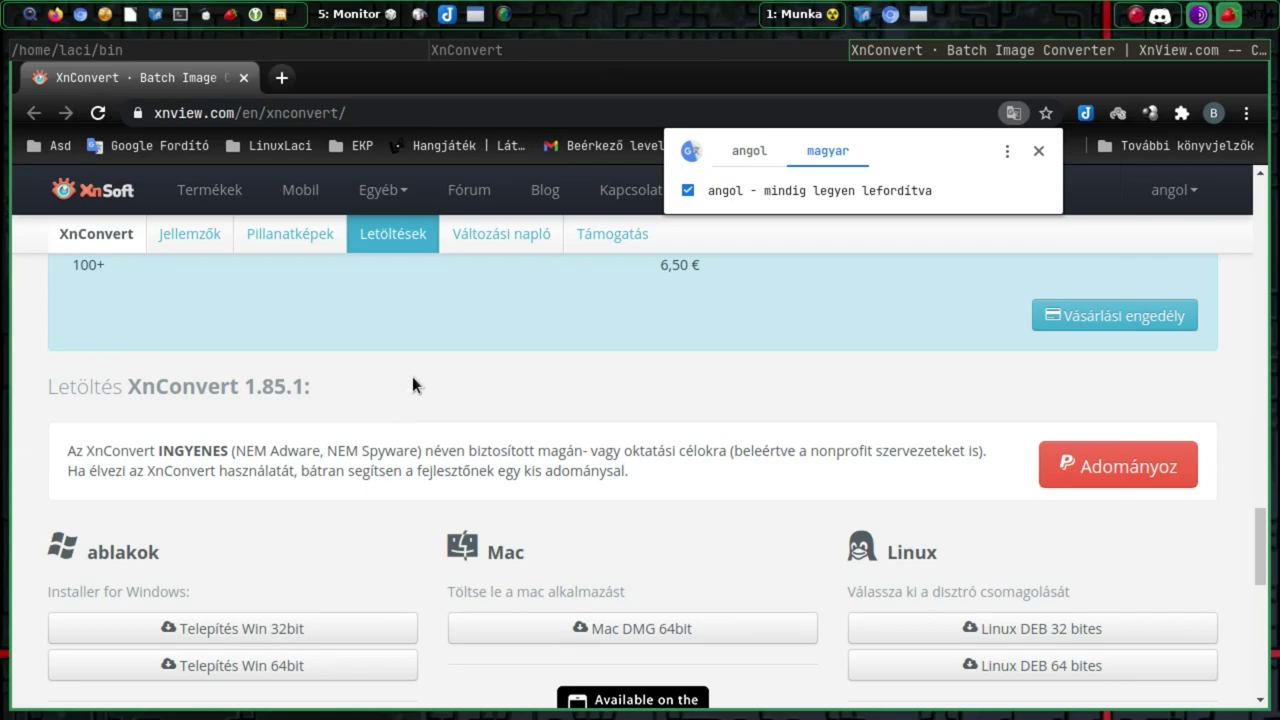
scroll(412, 378, down, 2)
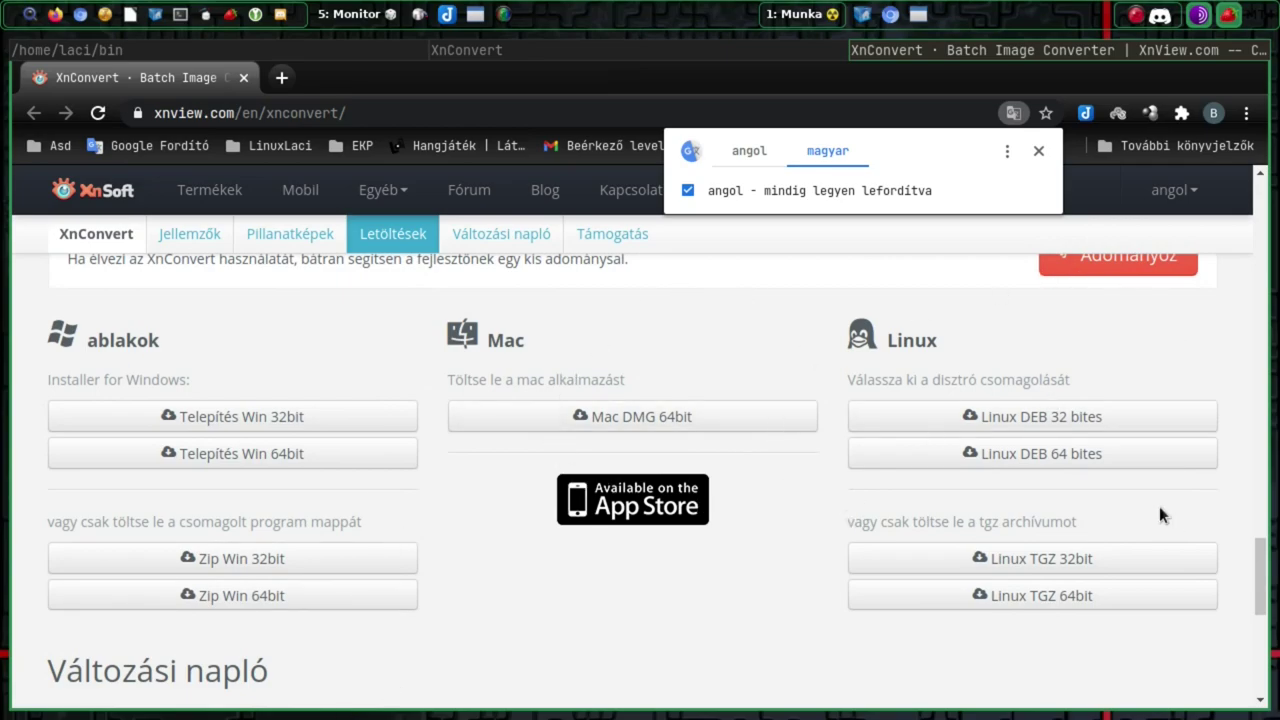
scroll(1159, 515, down, 1)
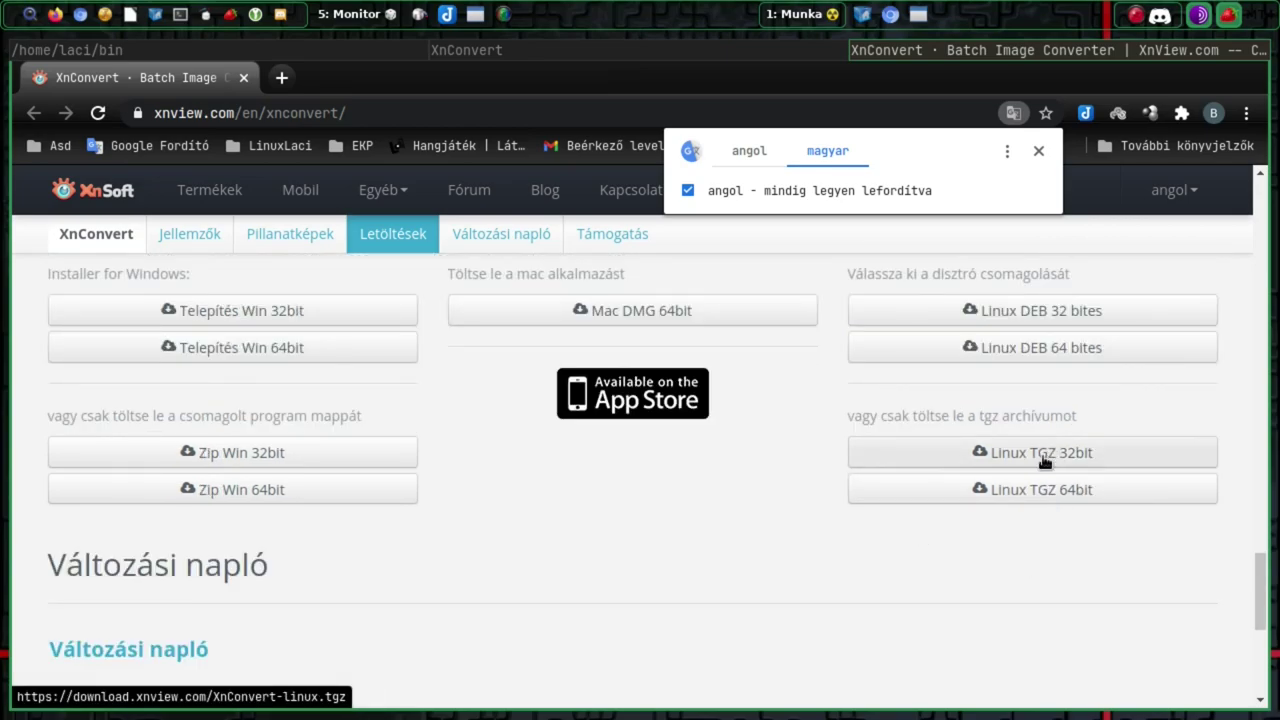
Open the Változási napló link on the XnConvert page and review the XnConvert 1.82 forum post's downloads and changelog.
scroll(632, 543, down, 3)
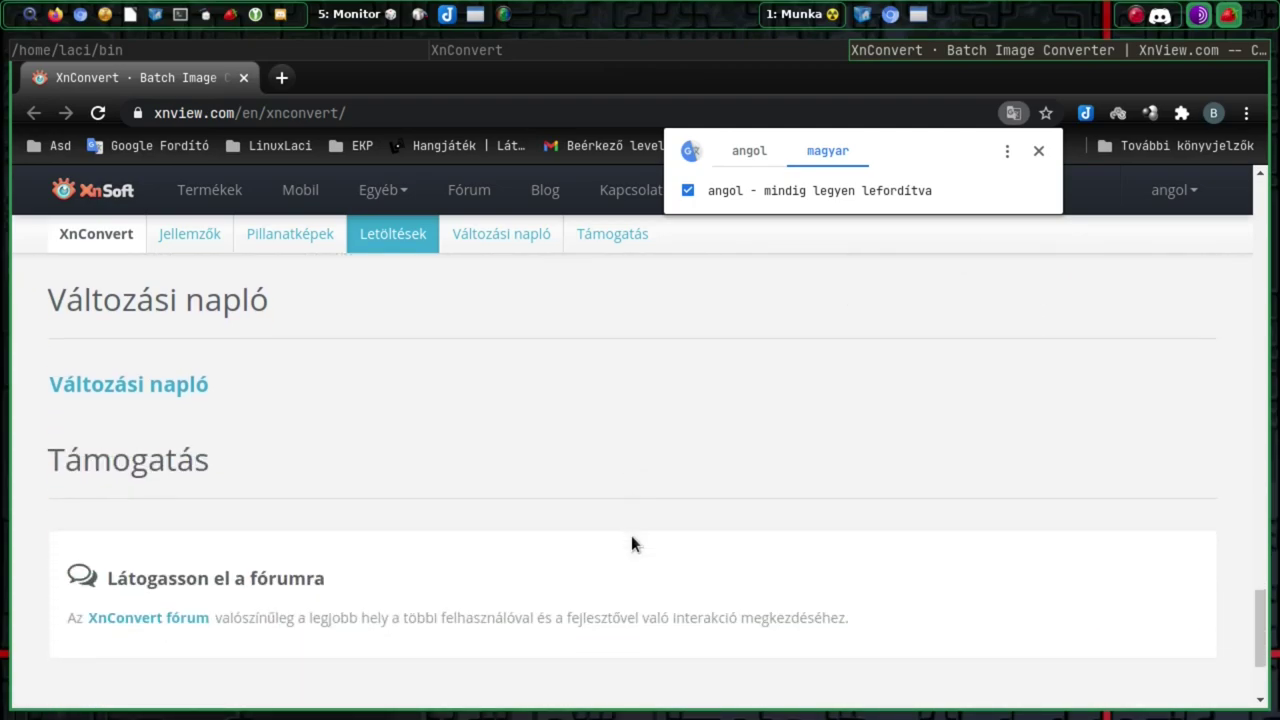
click(148, 380)
scroll(510, 386, down, 2)
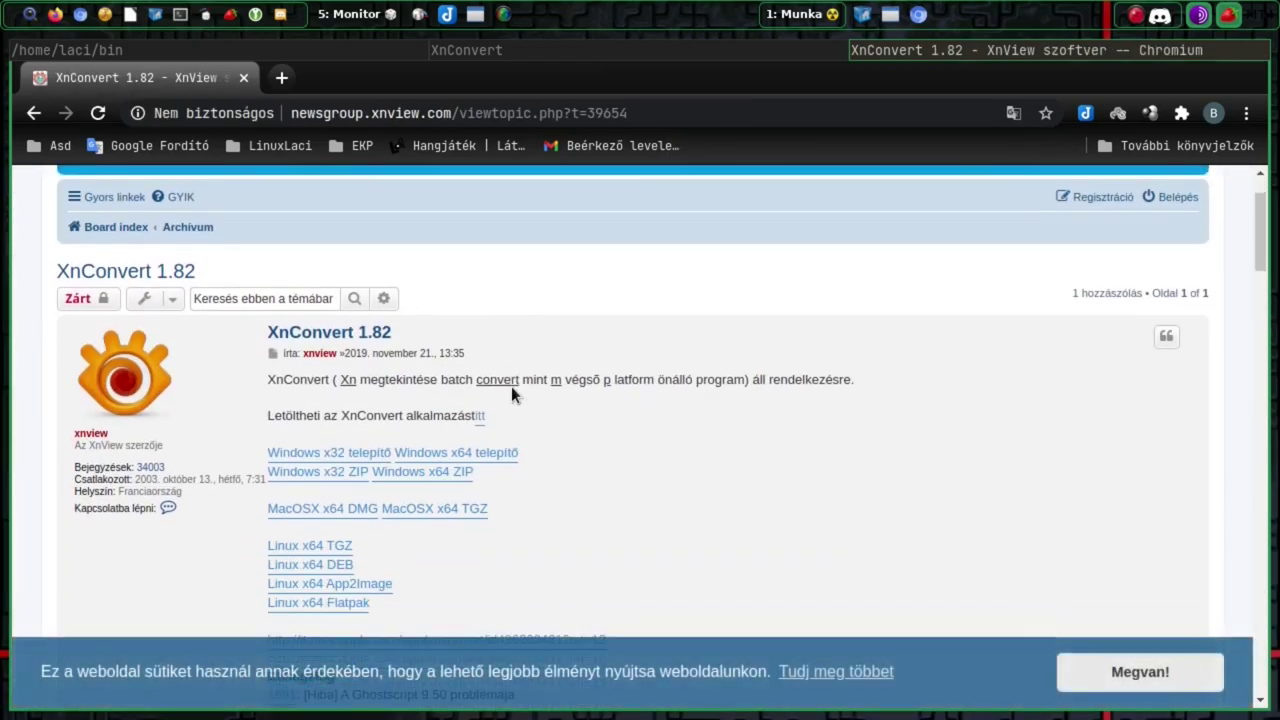
scroll(614, 398, down, 1)
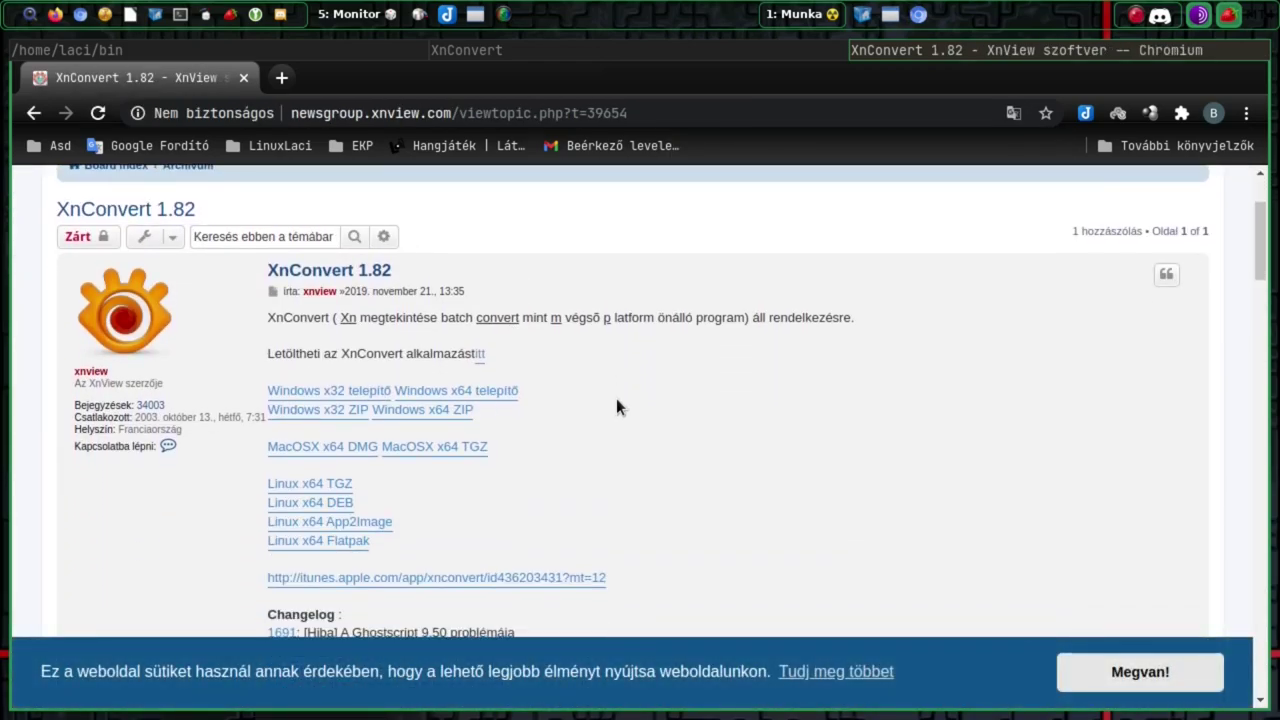
scroll(616, 398, down, 1)
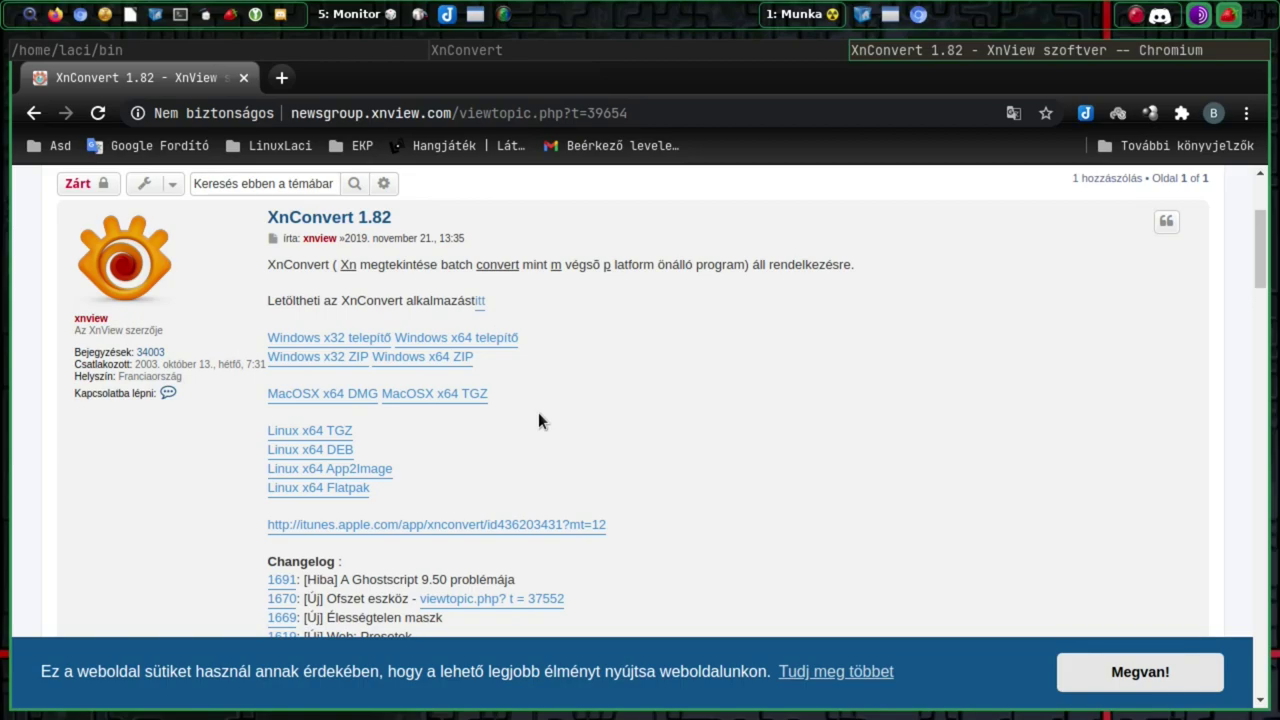
Return to XnConvert and disable the Szöveg operation in the list of batch operations.
click(509, 48)
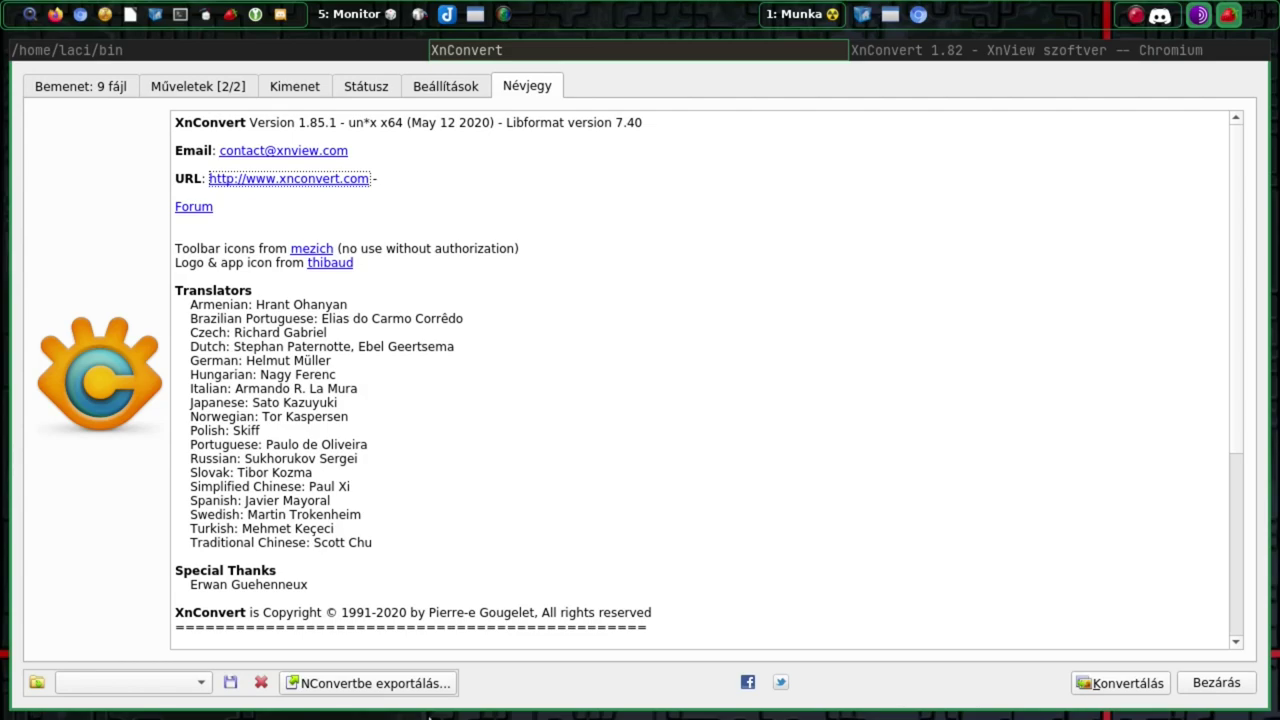
click(195, 76)
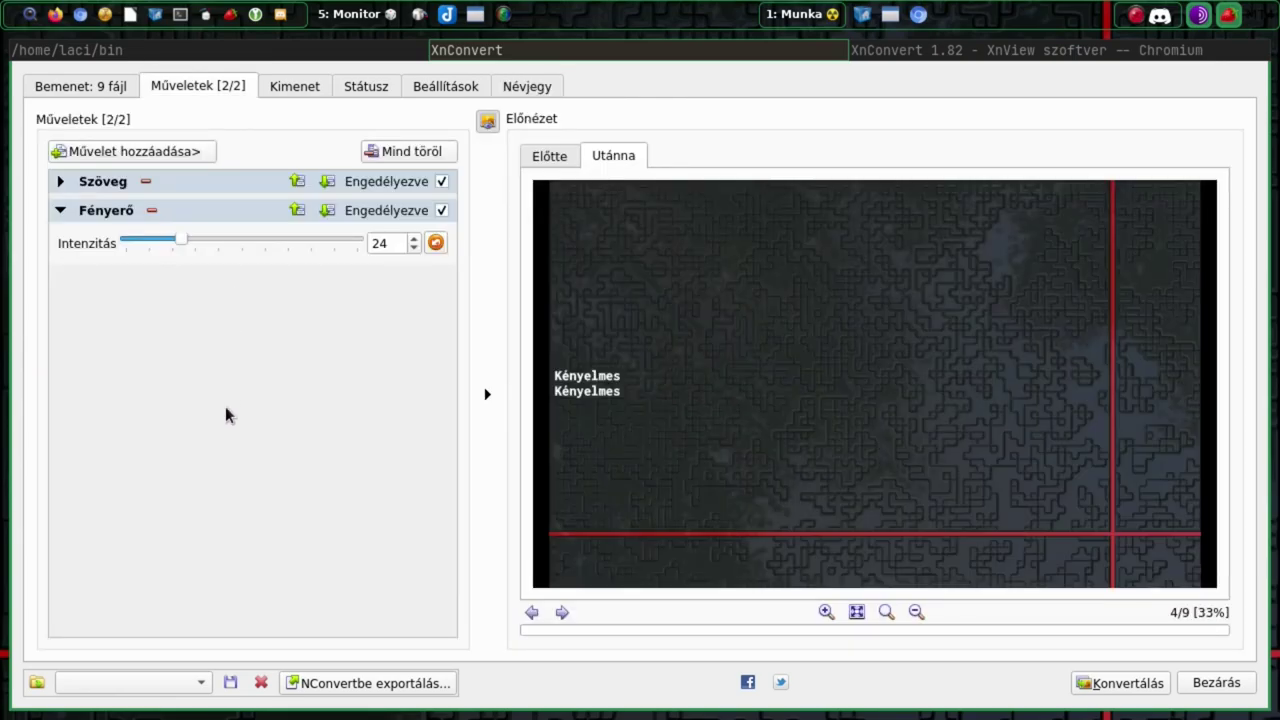
click(441, 181)
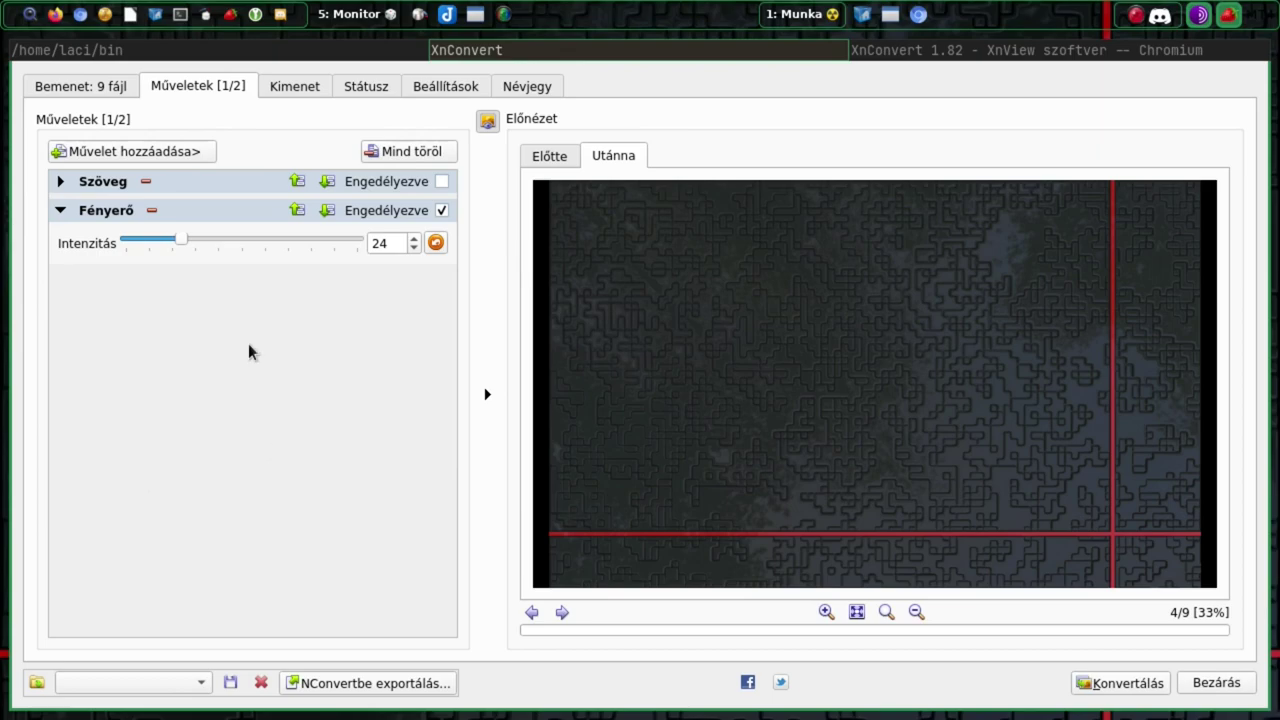
Look through the Térkép, Szűrő and Kép categories of operations that can be added to the batch.
click(183, 152)
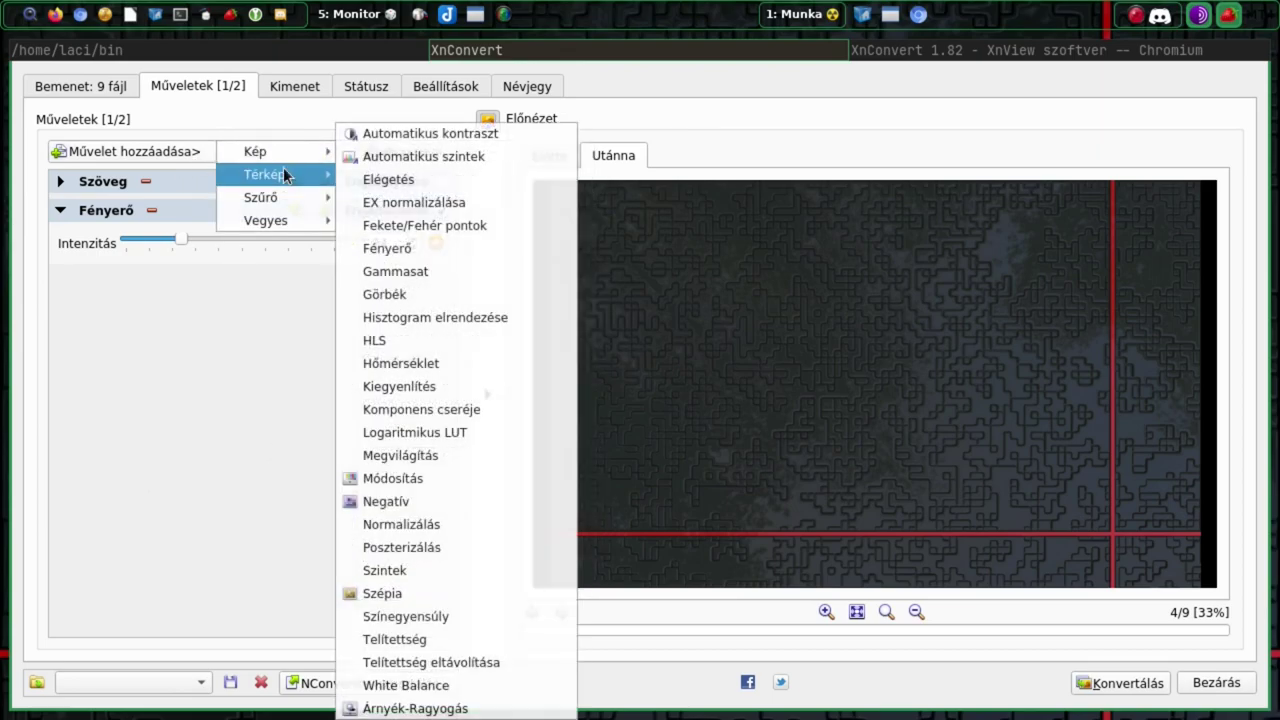
mouse_move(287, 195)
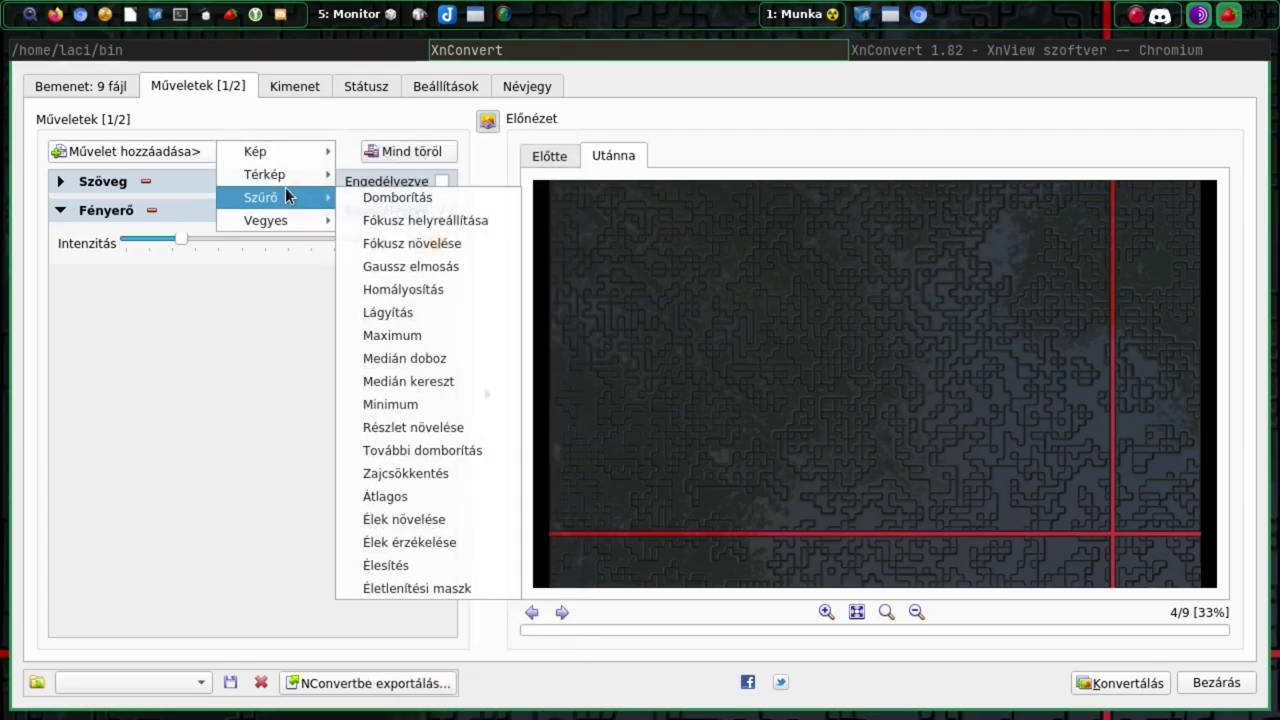
mouse_move(281, 164)
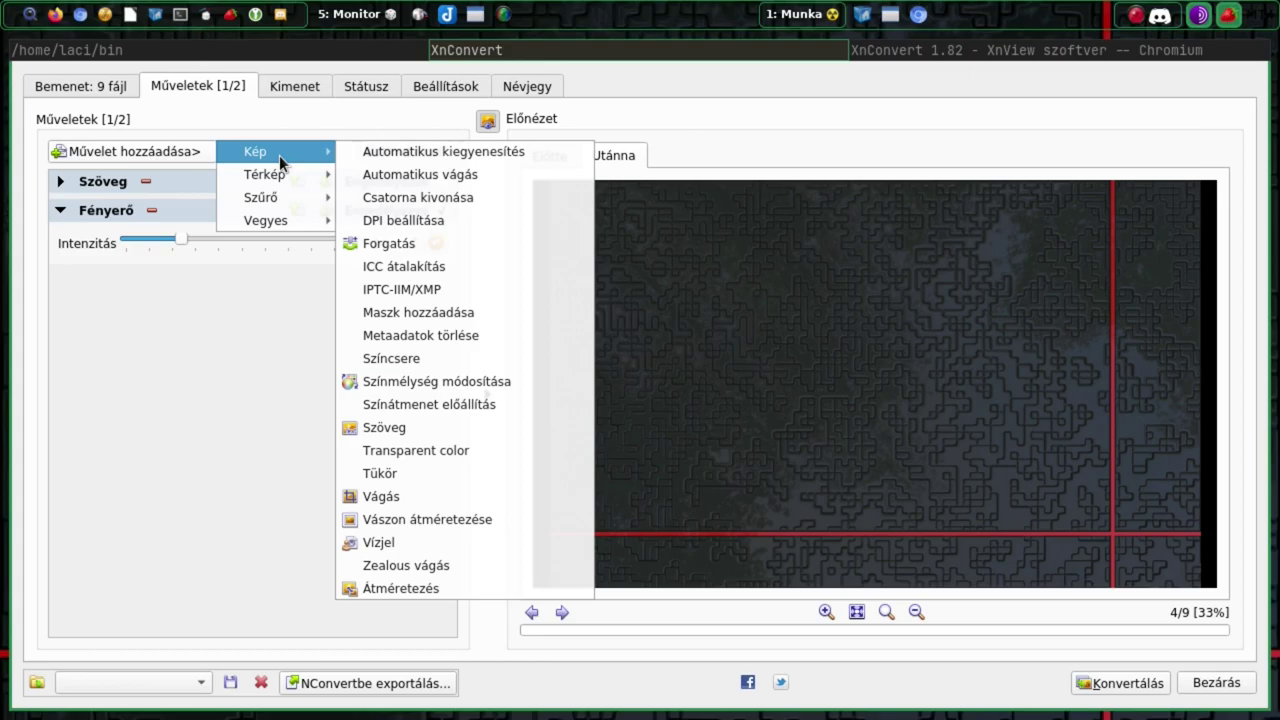
mouse_move(301, 174)
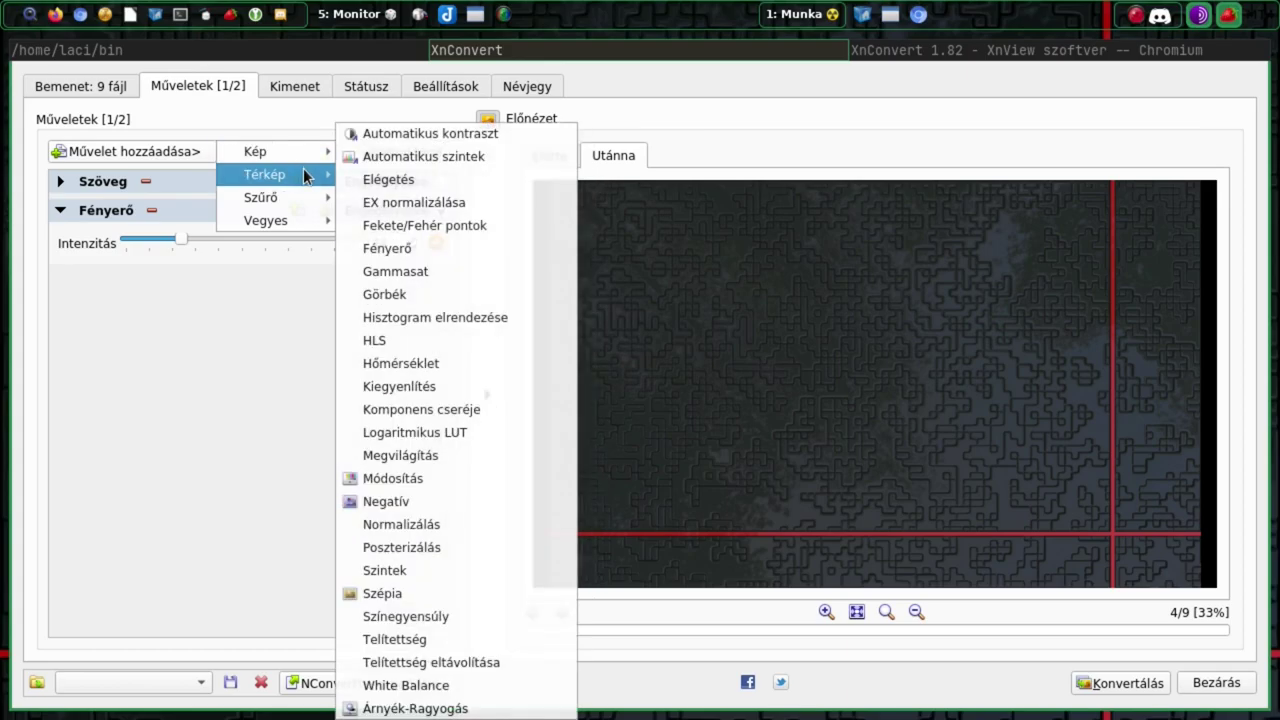